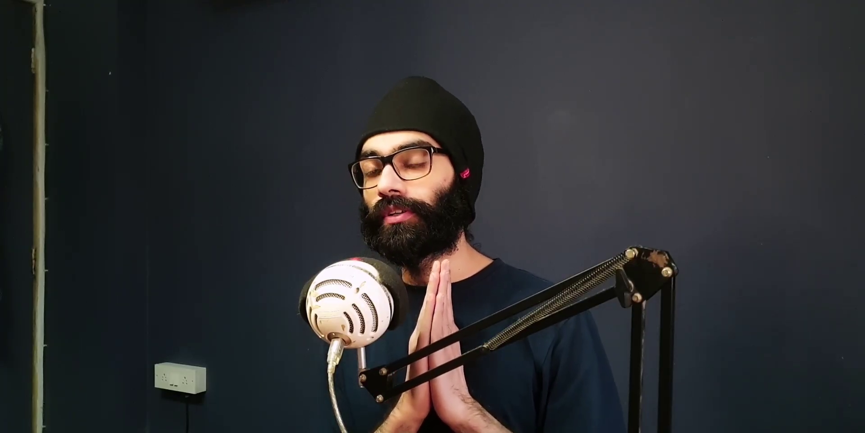
Bring DaVinci Resolve back in front and scrub through the current edit
key(F24)
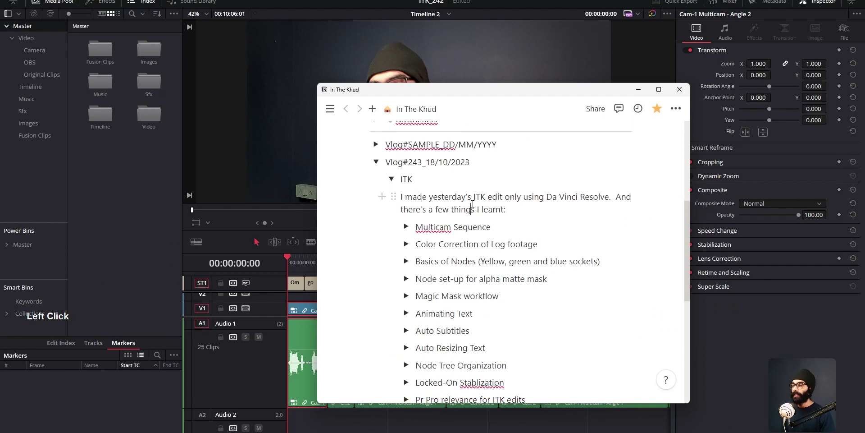
key(Tab)
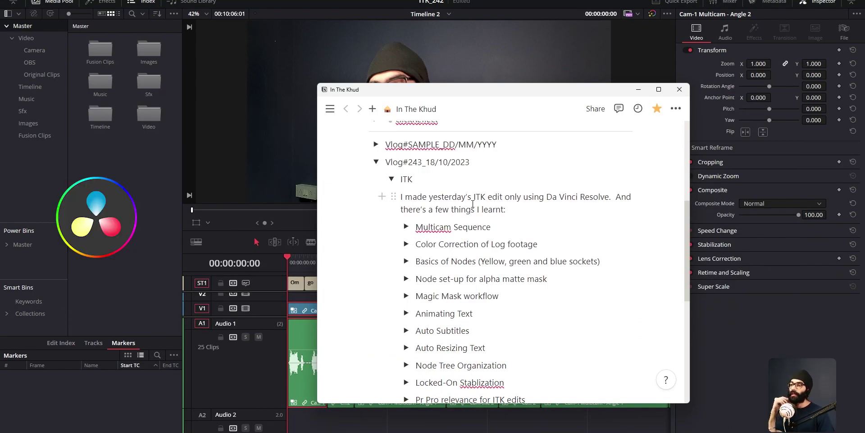
scroll(473, 204, down, 1)
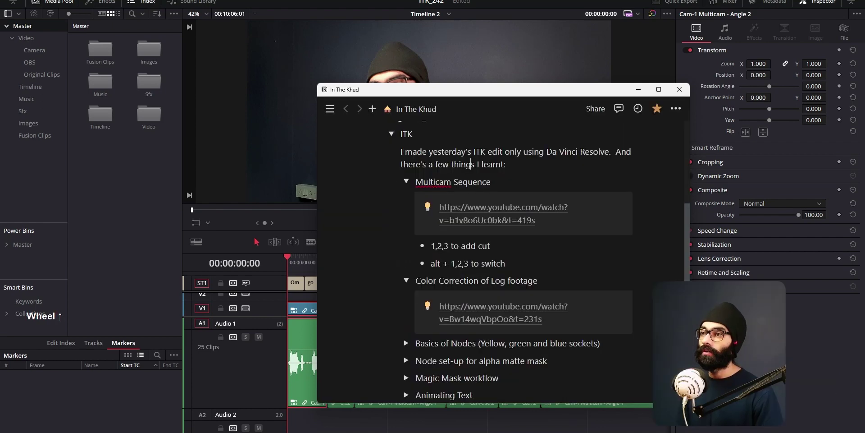
click(394, 56)
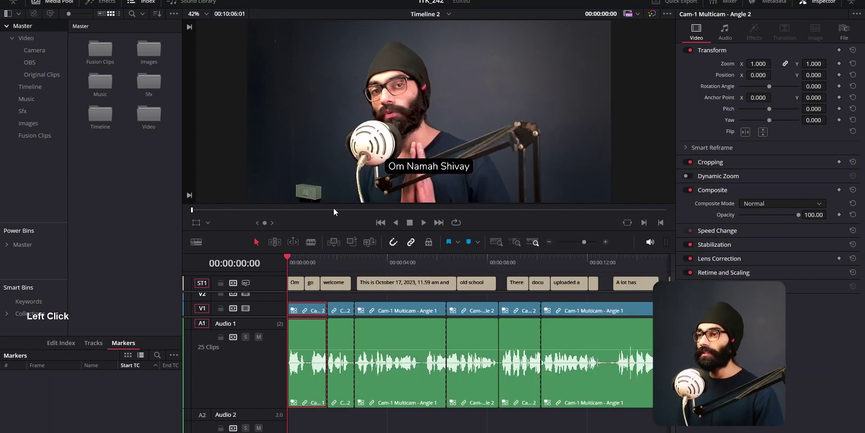
drag(307, 264, 339, 255)
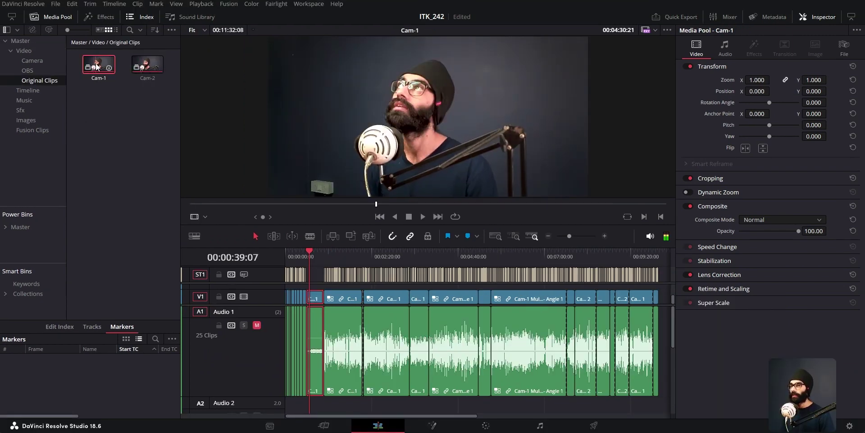
Open the Cam-2 clip from the Media Pool in its own timeline and zoom it
right_click(145, 67)
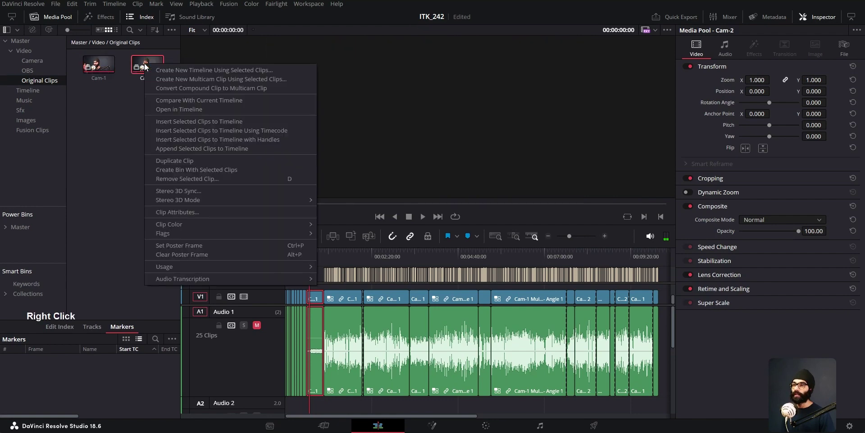
click(199, 107)
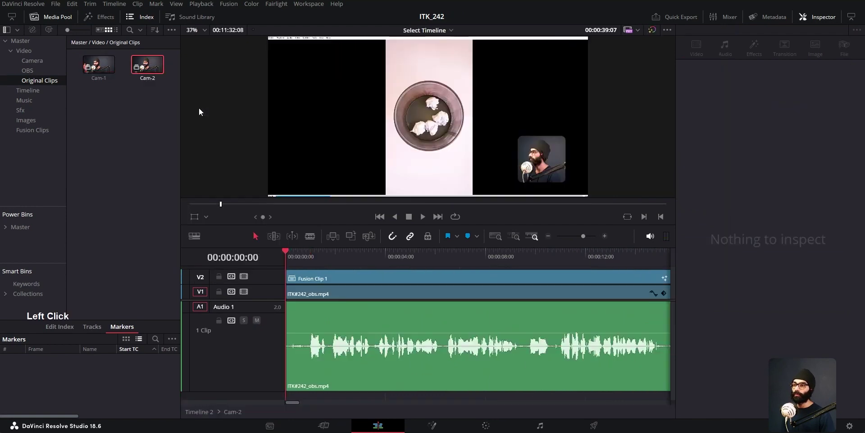
scroll(341, 315, down, 2)
scroll(341, 316, down, 3)
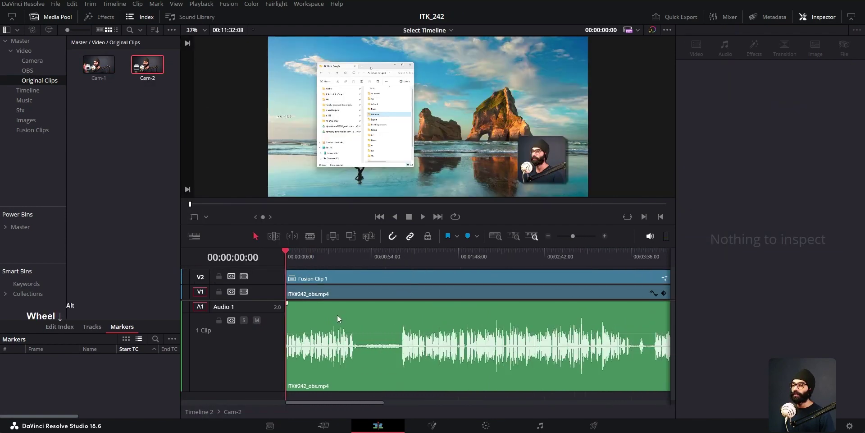
scroll(299, 285, up, 2)
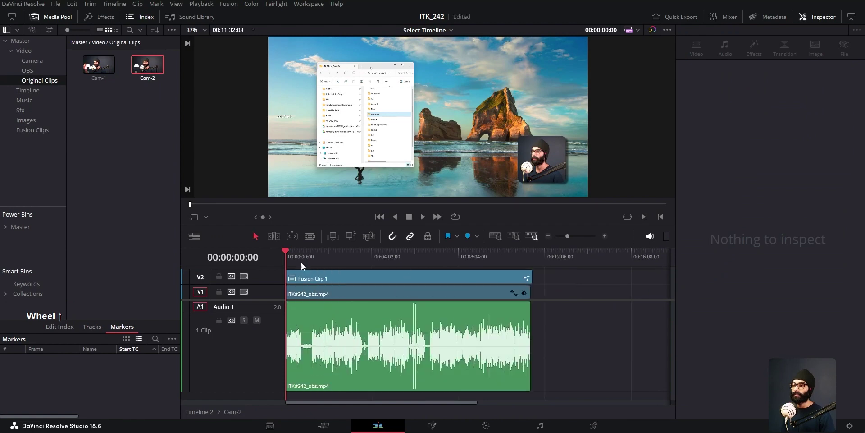
Select Fusion Clip 1 on V2, then the ITK#242_obs.mp4 clip on V1
click(316, 277)
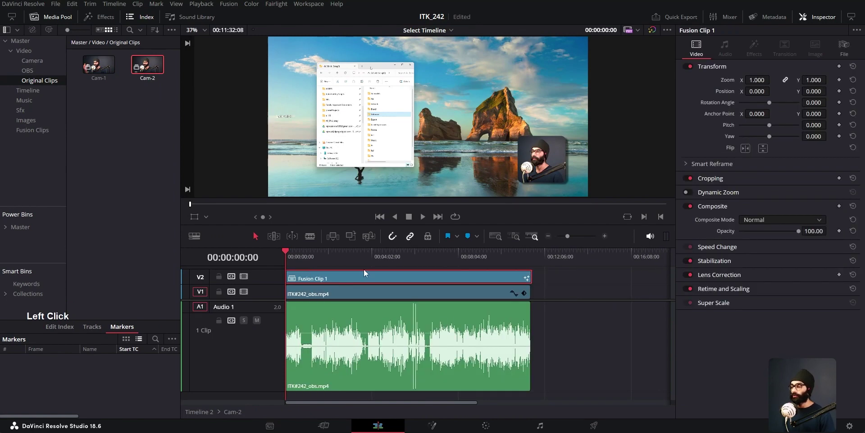
key(alt+Tab)
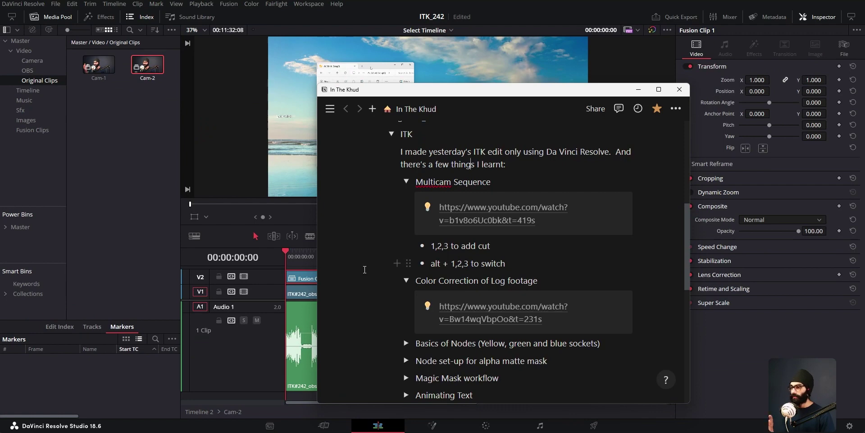
key(alt+Tab)
click(350, 294)
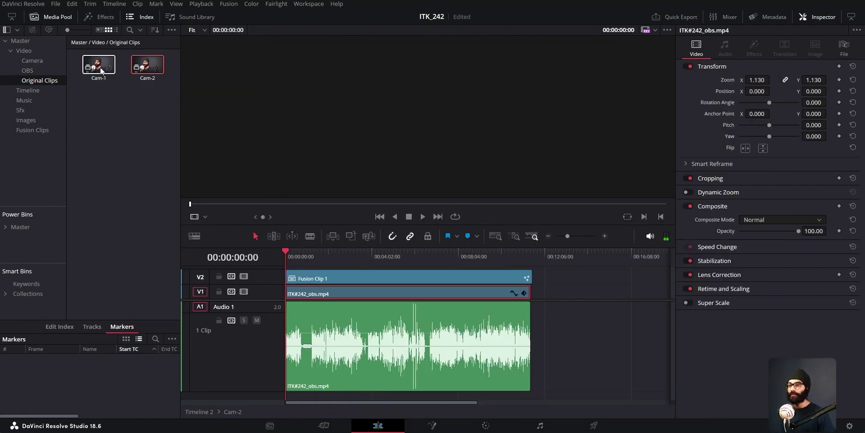
Select Cam-1 and Cam-2 and convert them from compound clips to a multicam clip
click(101, 68)
ctrl+click(144, 67)
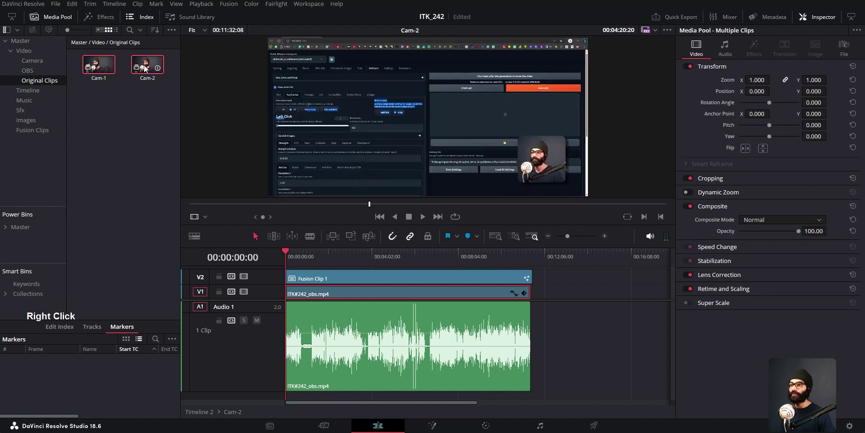
right_click(144, 67)
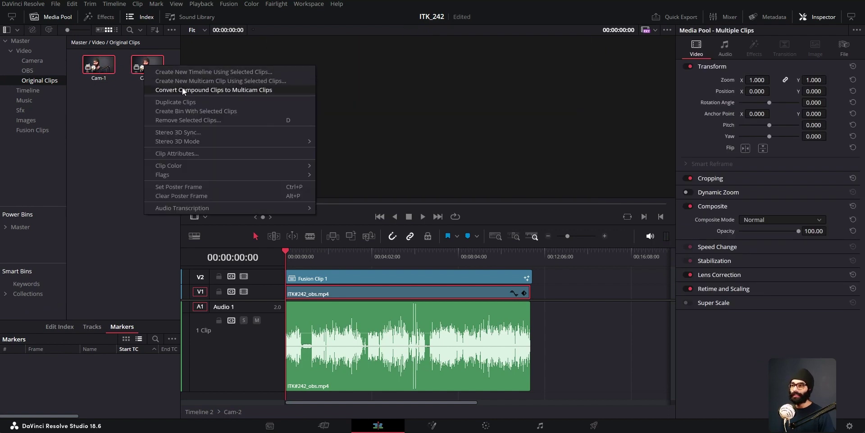
click(202, 84)
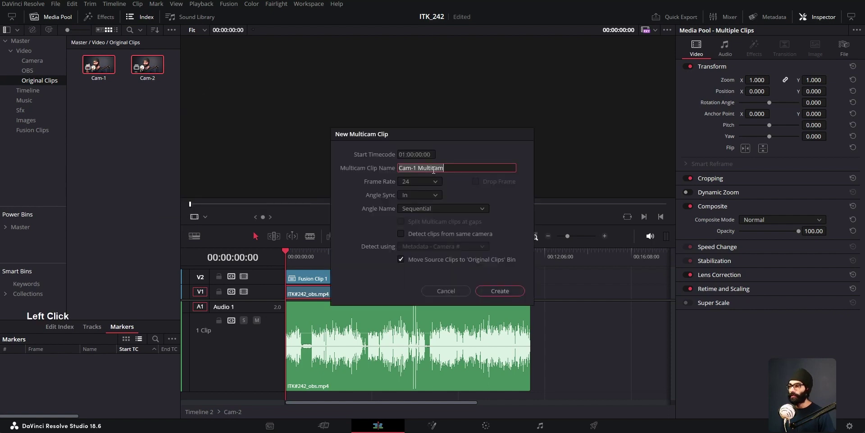
Keep Sequential angle naming, choose the Angle Sync method, create the multicam clip and preview it
click(428, 210)
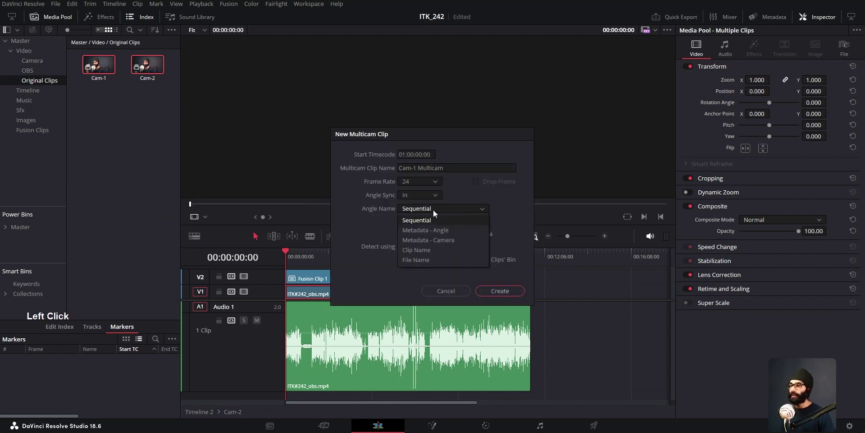
click(433, 209)
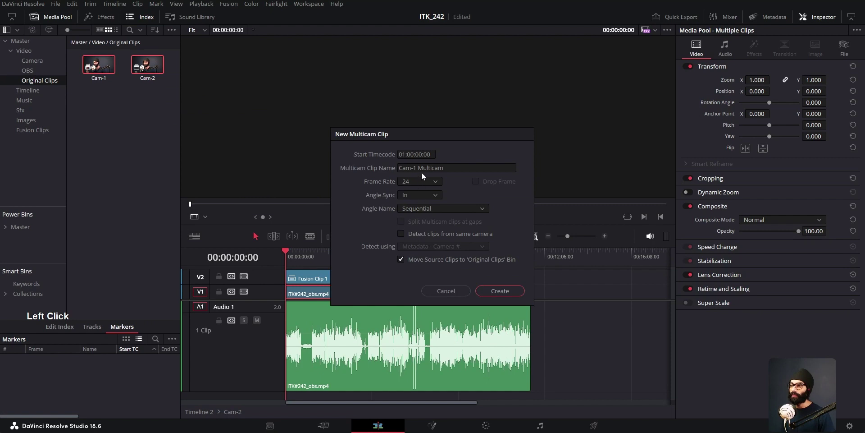
click(419, 196)
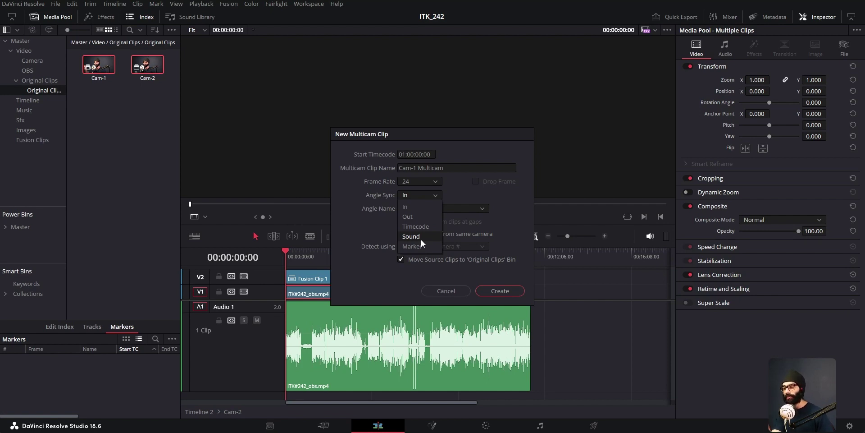
click(461, 288)
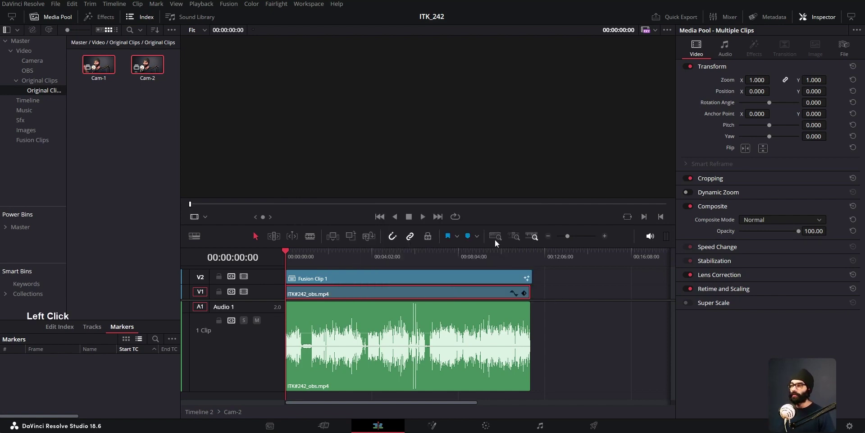
click(39, 82)
click(98, 70)
Create Timeline 3 from the Cam-1 Multicam clip and scrub to 00:03:33:03
right_click(99, 70)
right_click(99, 70)
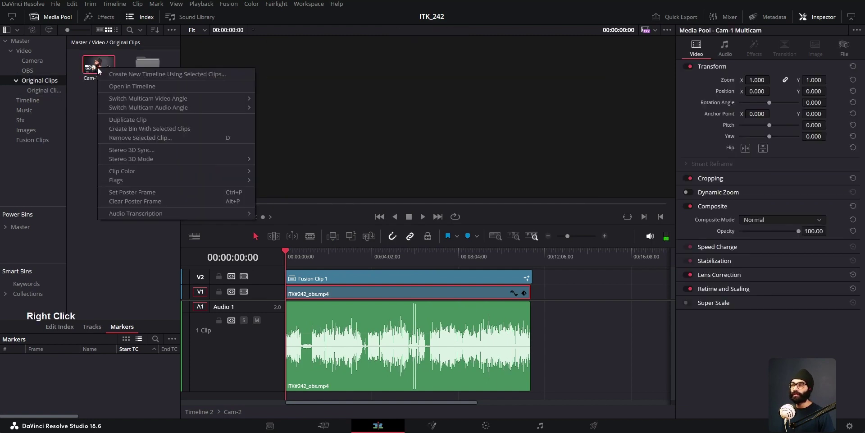
click(120, 75)
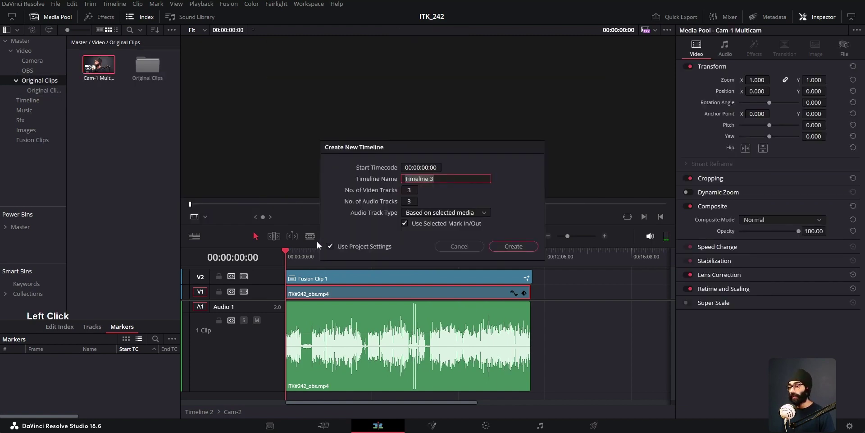
click(512, 245)
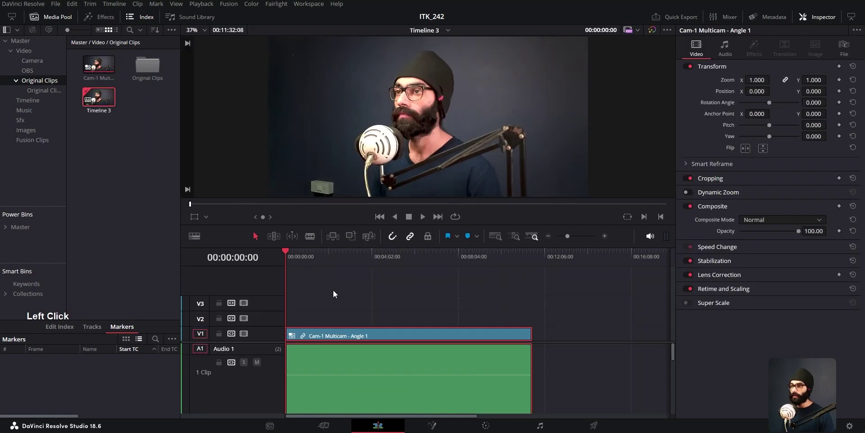
drag(304, 256, 361, 259)
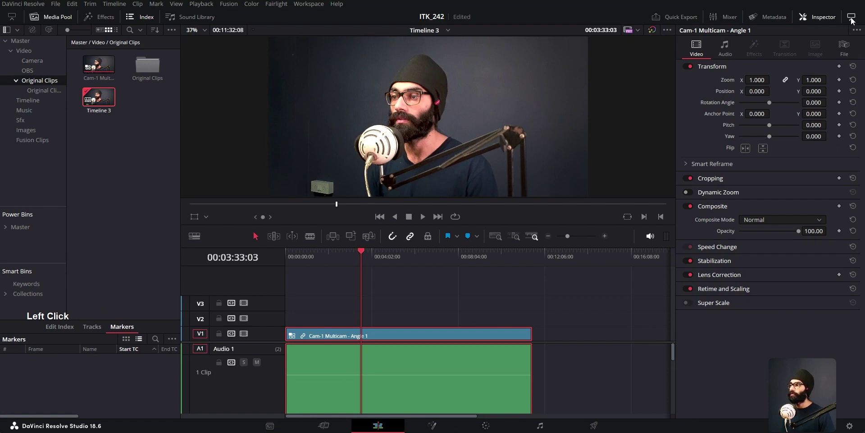
Hide the Inspector and switch to dual source and timeline viewers
click(823, 17)
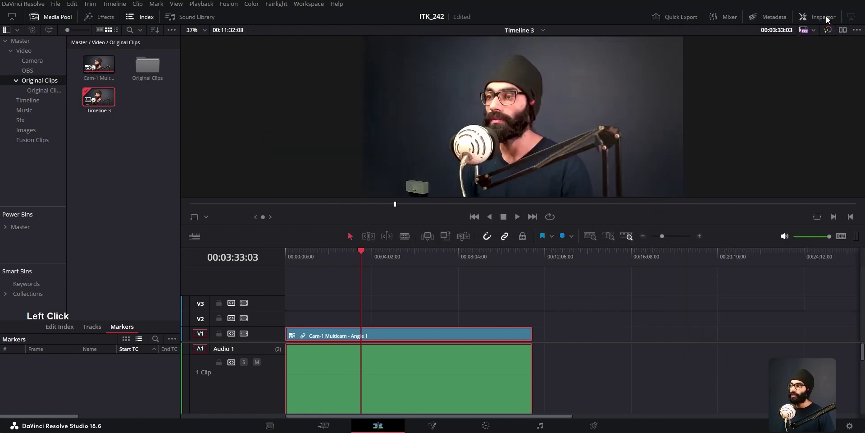
click(826, 17)
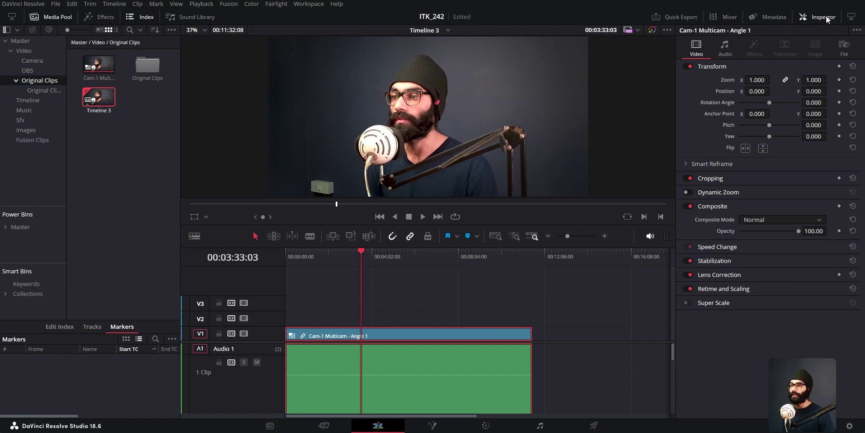
click(826, 15)
click(826, 16)
click(826, 17)
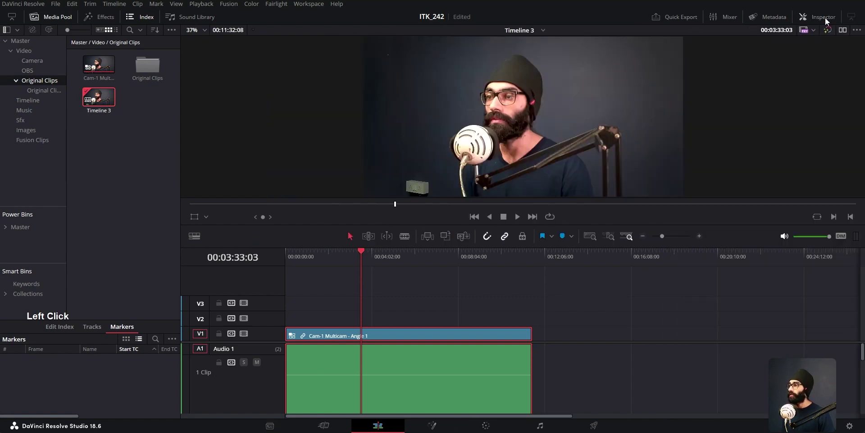
click(843, 30)
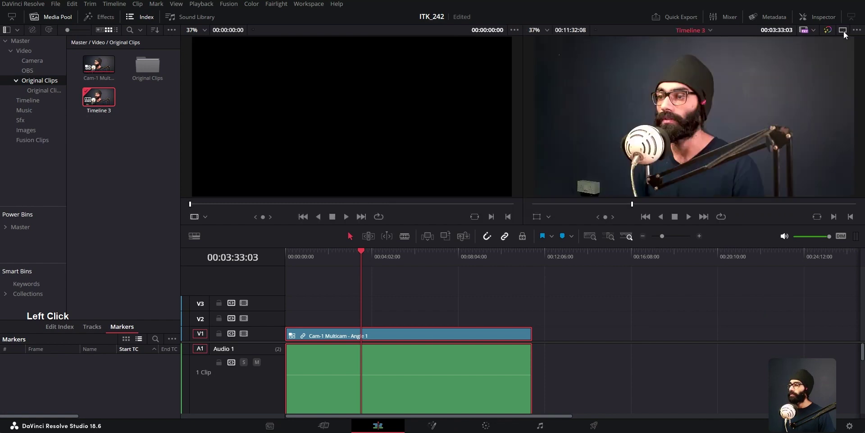
click(829, 20)
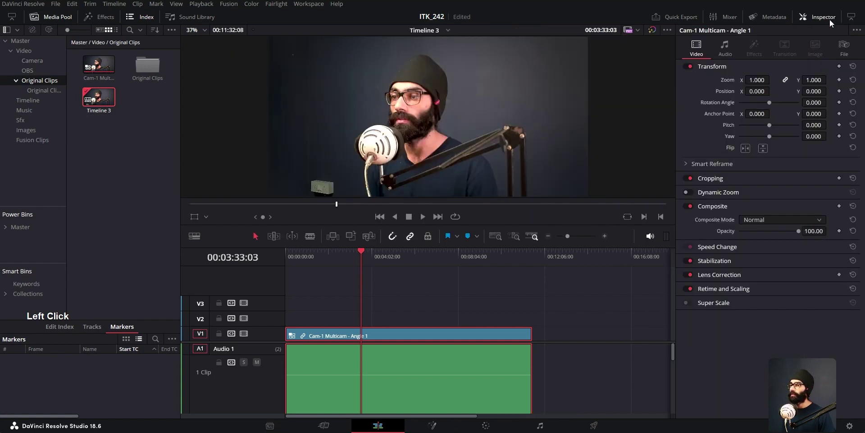
click(829, 20)
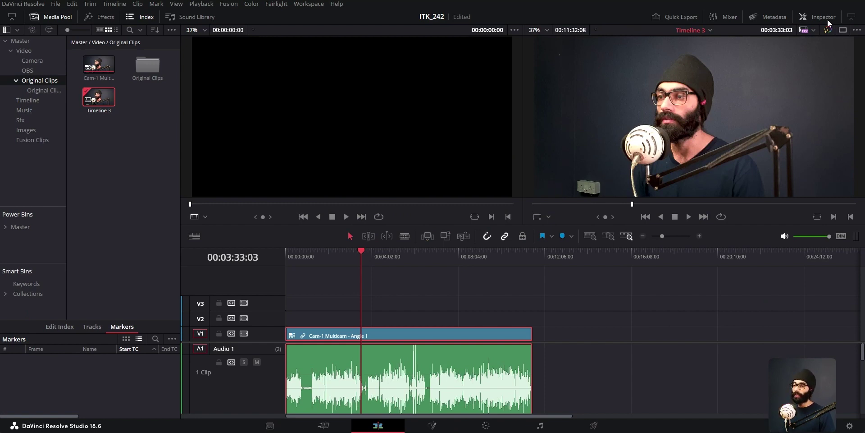
Set the source viewer to show multicam angles and return the playhead to the start
click(202, 218)
click(214, 266)
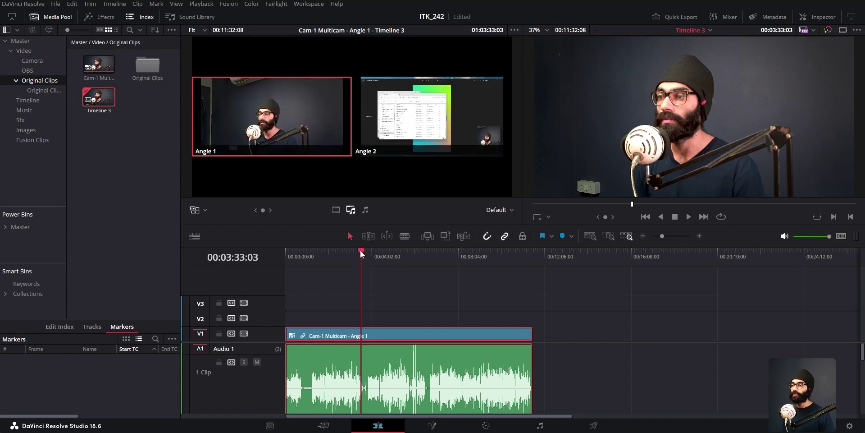
drag(366, 250, 288, 270)
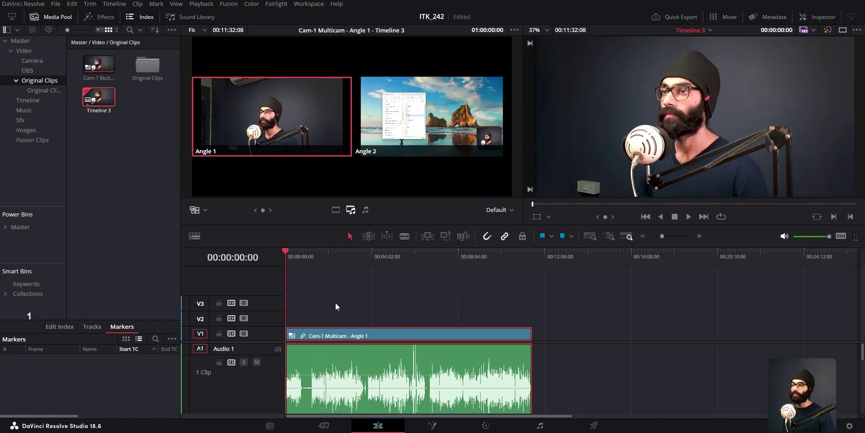
drag(298, 264, 286, 264)
During playback, live-cut to Angle 2 then back to Angle 1, and replay the result
key(space)
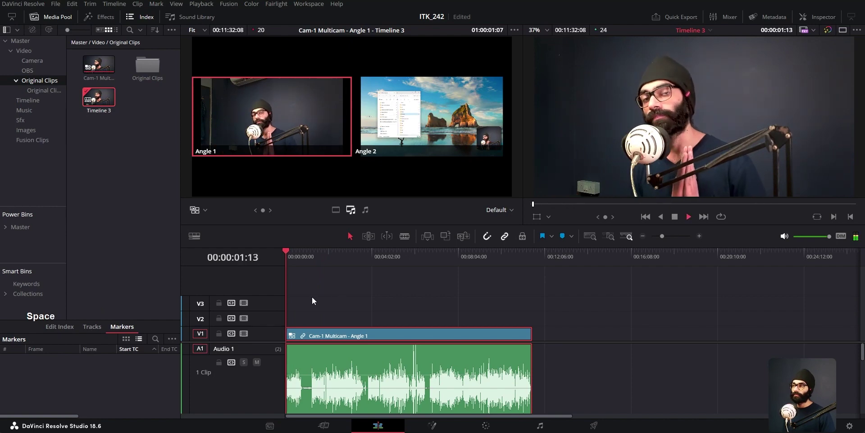
scroll(306, 303, up, 5)
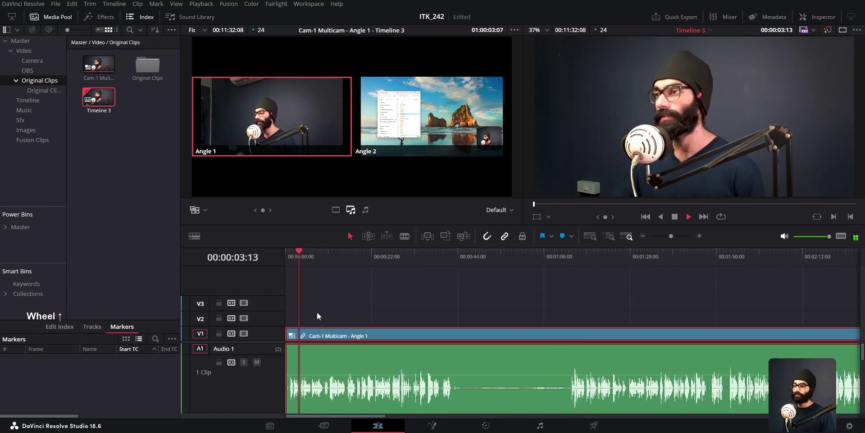
key(2)
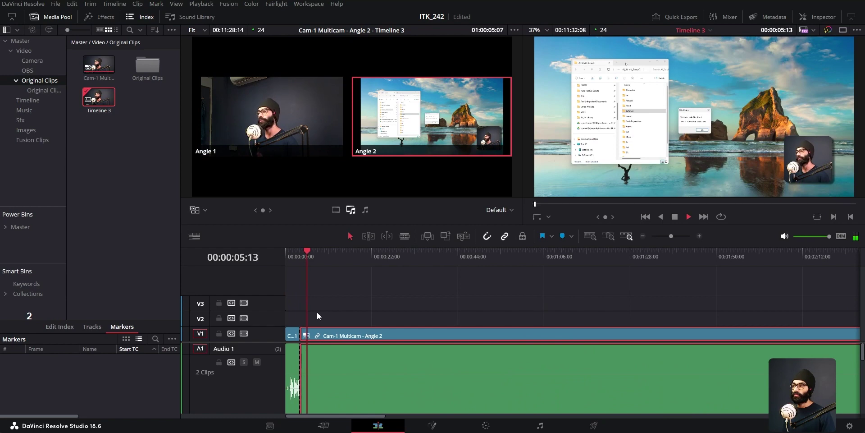
key(1)
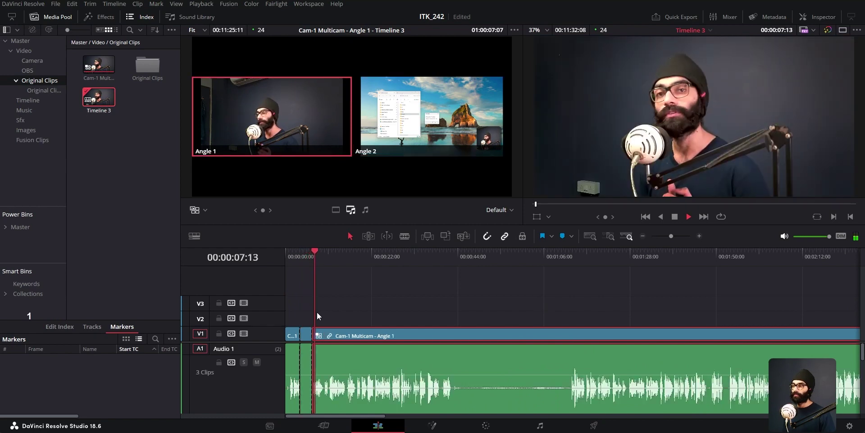
key(space)
click(302, 253)
key(space)
scroll(293, 295, up, 5)
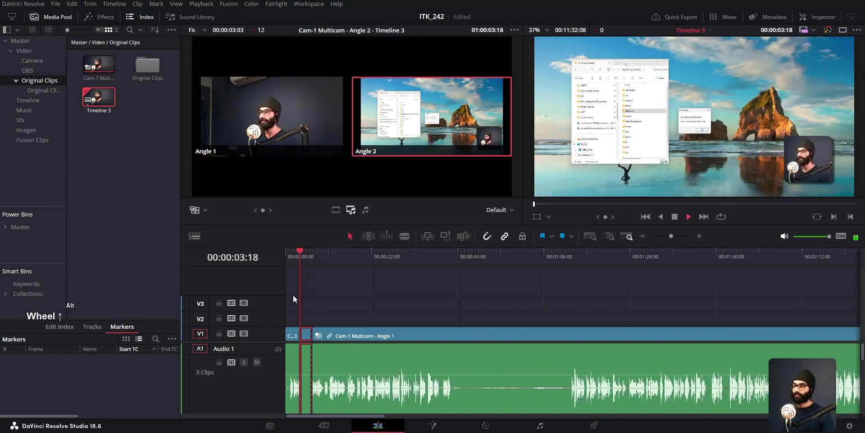
scroll(495, 306, down, 3)
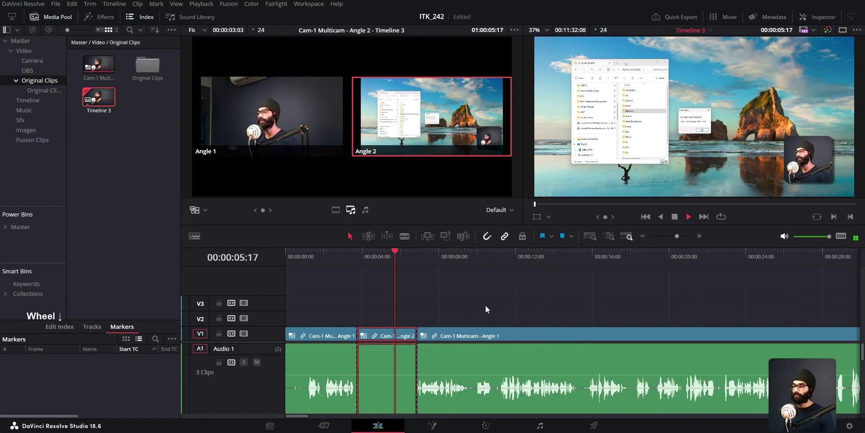
key(space)
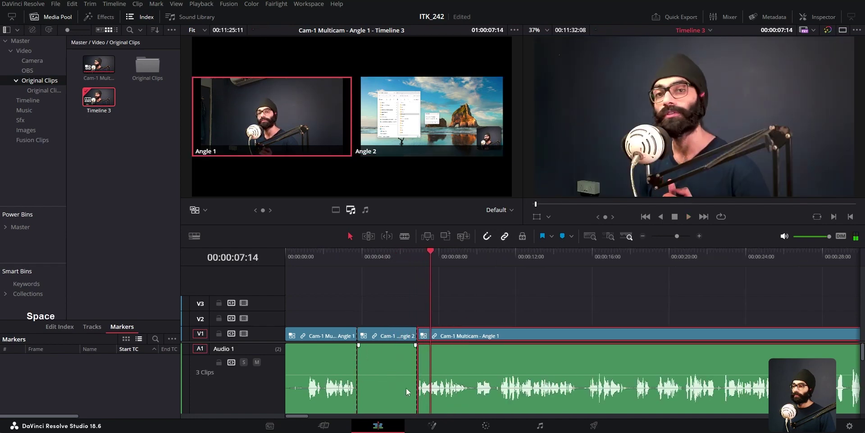
Review the Angle 2 section, then undo the multicam cuts
drag(418, 255, 398, 265)
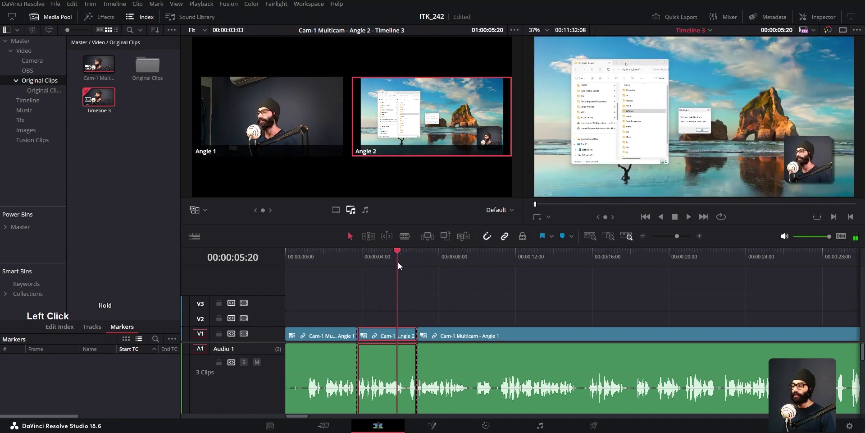
key(space)
key(space)
click(468, 359)
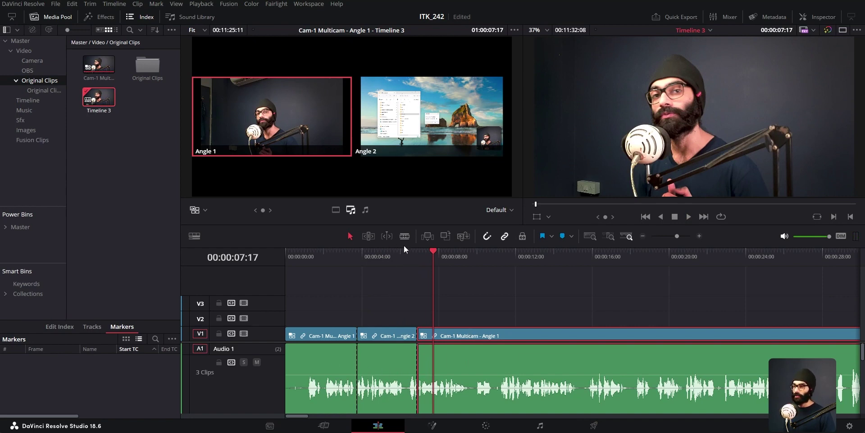
key(ctrl+z)
key(ctrl+z)
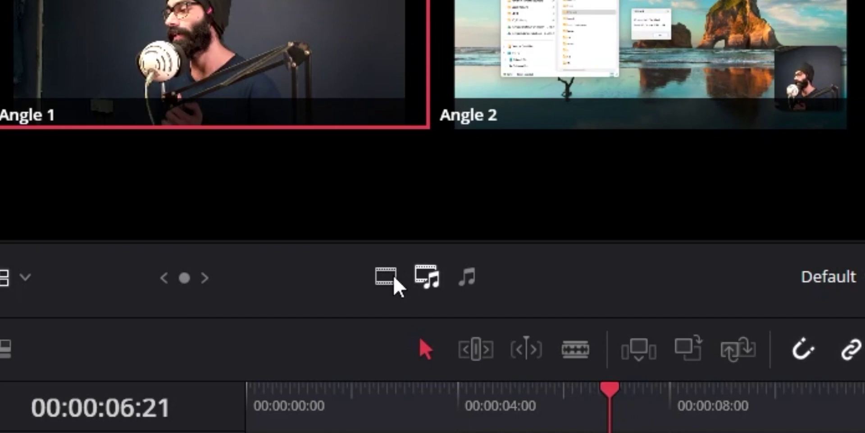
Make multicam cuts video-only, redo the Angle 2 / Angle 1 cuts from the start and review them
click(386, 278)
key(Home)
key(space)
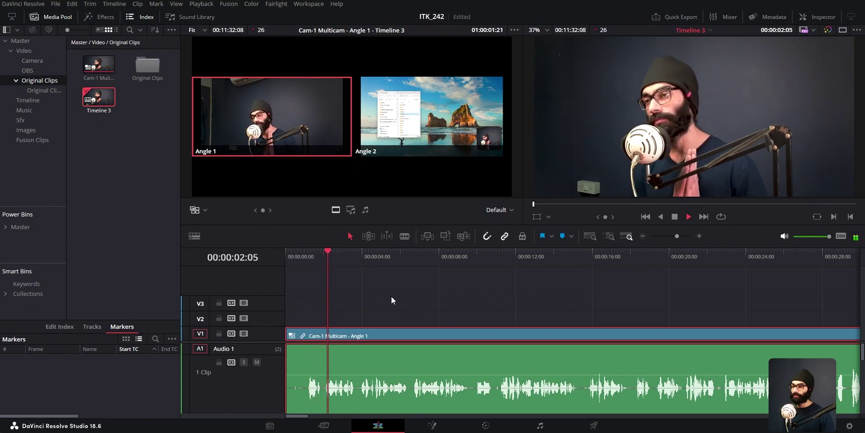
key(2)
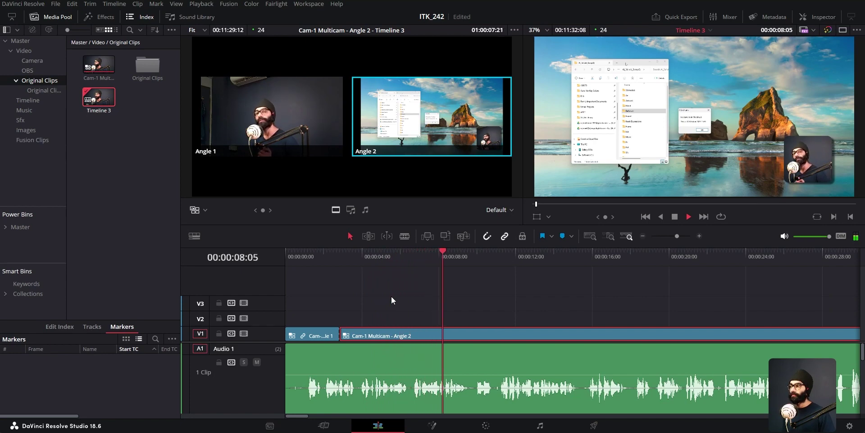
key(1)
key(space)
drag(443, 261, 423, 291)
drag(418, 261, 470, 272)
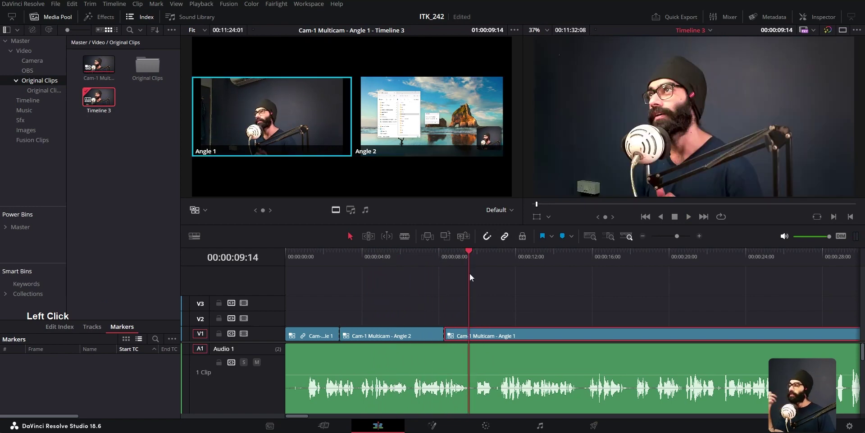
drag(468, 273, 496, 287)
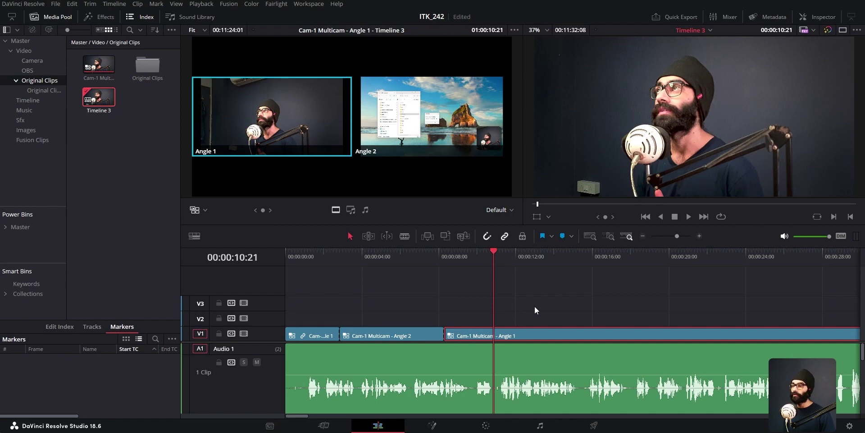
Switch the clip's angle with Alt+2/Alt+1, split it with Ctrl+B, and set the later section to Angle 2
key(alt+2)
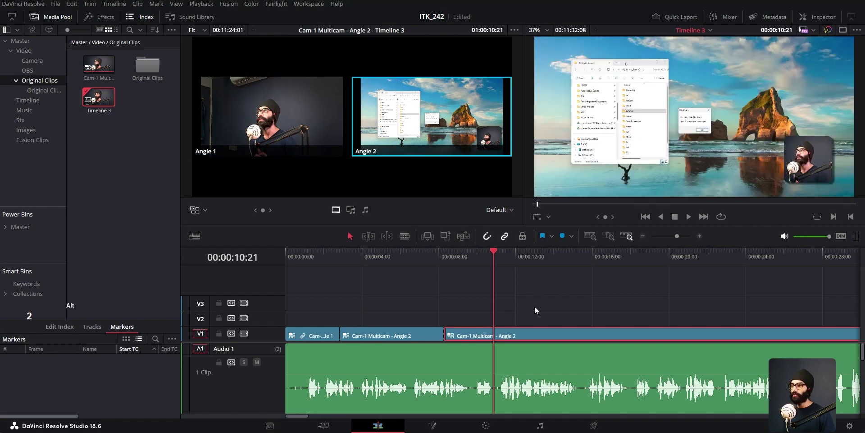
key(alt+1)
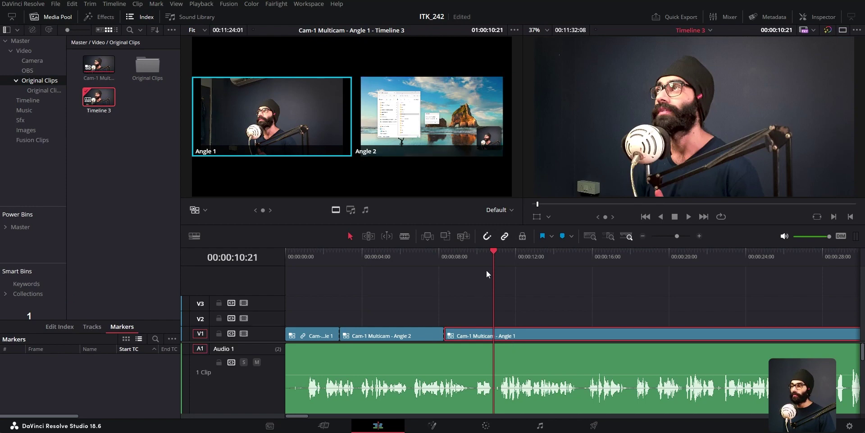
key(ctrl+b)
click(544, 258)
key(ctrl+2)
click(527, 260)
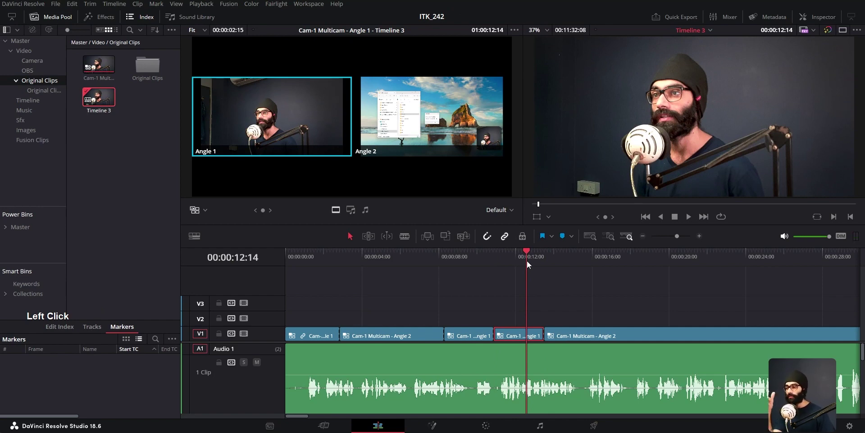
key(alt+Tab)
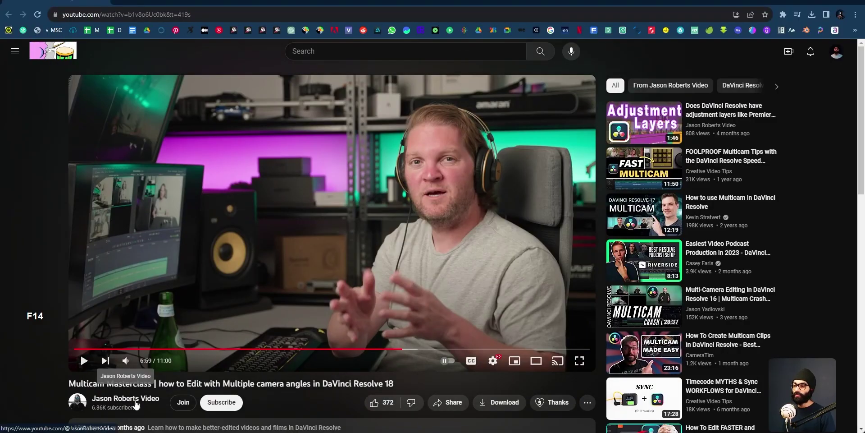
Collapse the Multicam Sequence toggle in the Notion notes, then bring DaVinci Resolve back in front
key(alt+Tab)
key(alt+Tab)
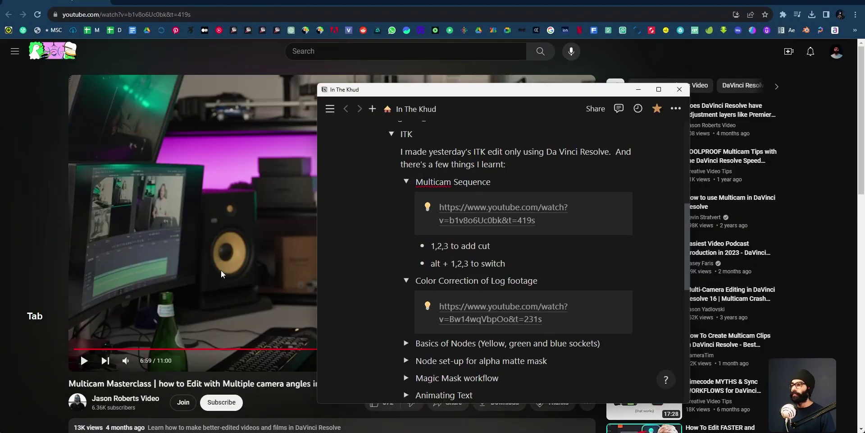
scroll(534, 319, down, 3)
scroll(533, 319, up, 3)
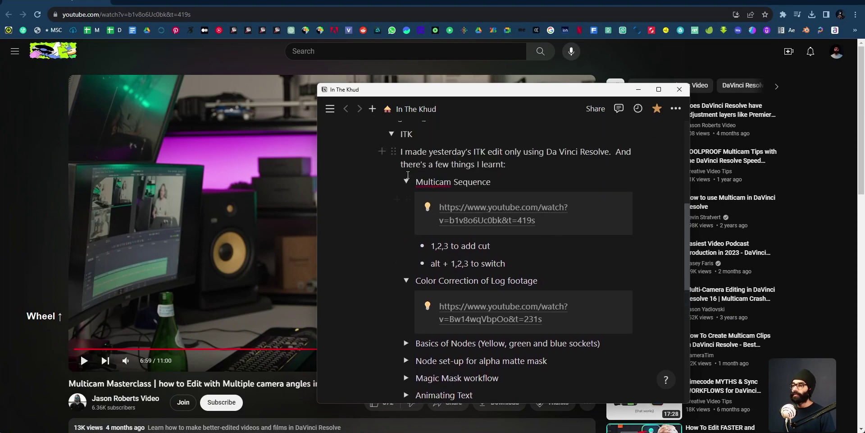
click(406, 182)
key(alt+Tab)
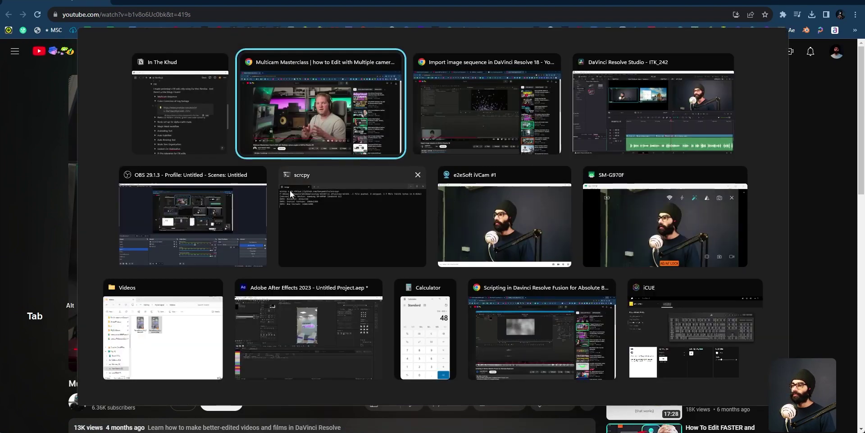
click(632, 133)
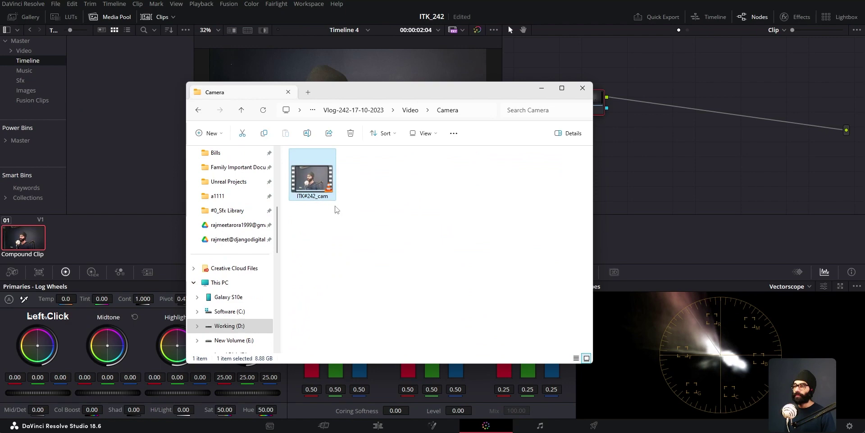
Import the ITK#242_cam file from Explorer into the Media Pool and go to the Edit page
drag(320, 191, 65, 73)
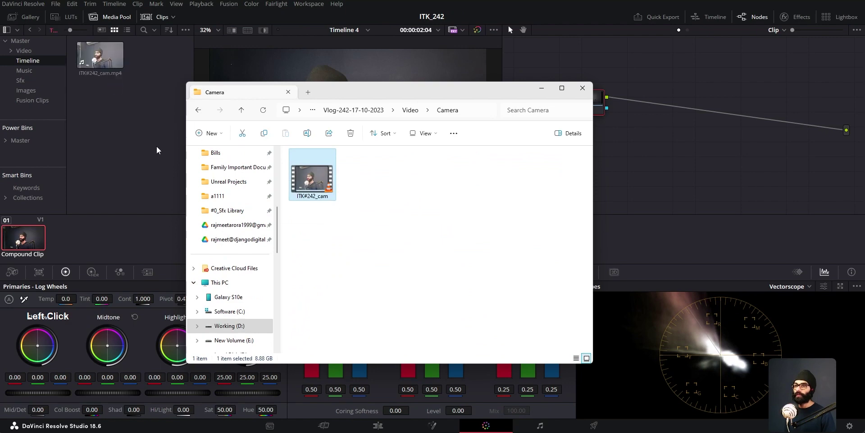
click(159, 149)
key(shift+4)
scroll(480, 355, down, 5)
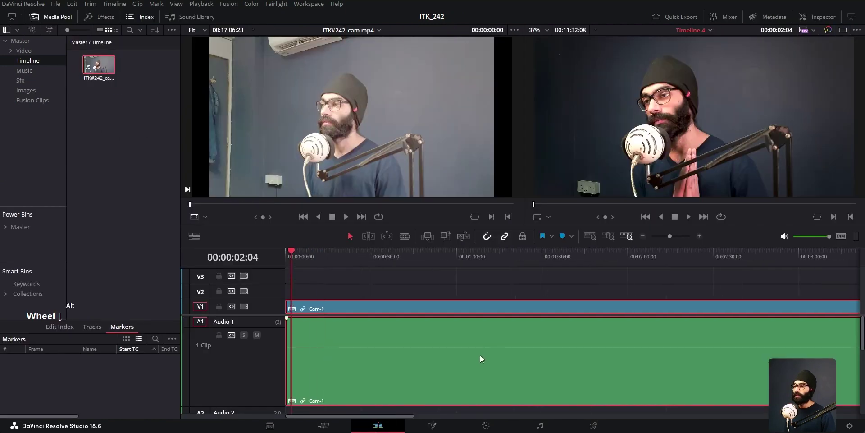
Place ITK#242_cam.mp4 on Timeline 4 near 1:05 and take it to the Color page
click(104, 69)
drag(104, 68, 363, 311)
click(364, 255)
click(370, 258)
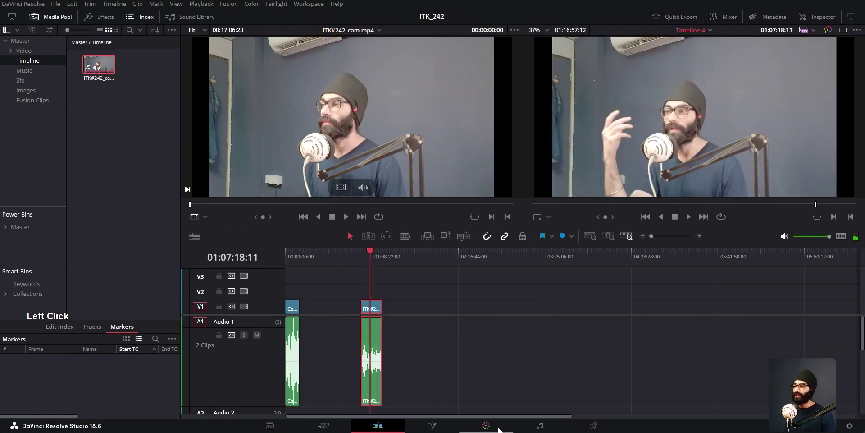
click(485, 425)
drag(577, 98, 562, 96)
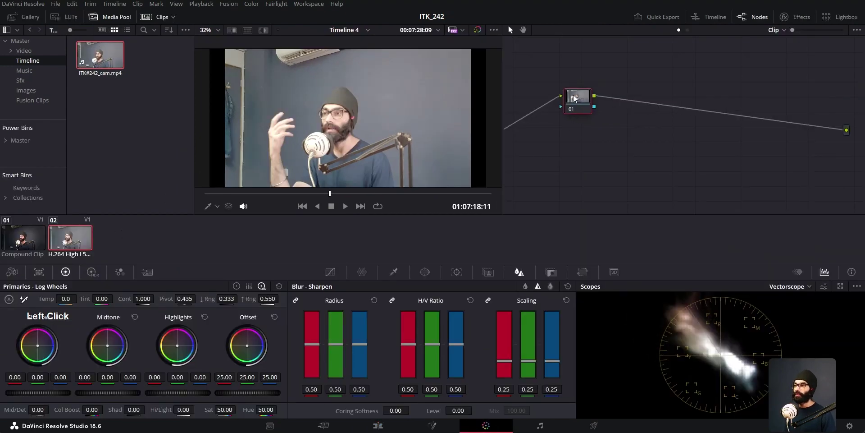
Hide the clip thumbnails, open the Keywords smart bin and resize the bin list panel
scroll(331, 125, up, 3)
scroll(330, 128, up, 3)
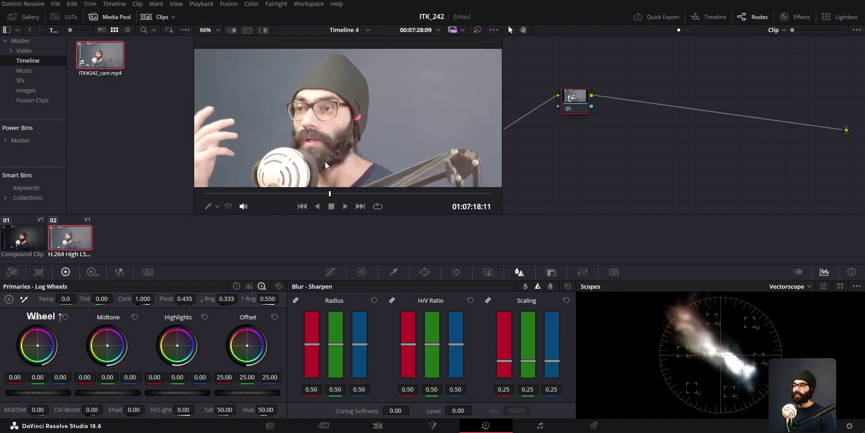
scroll(338, 159, down, 3)
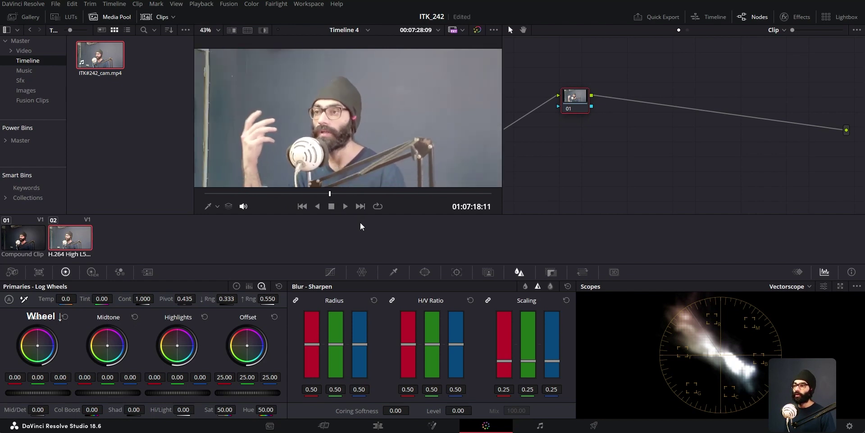
click(157, 19)
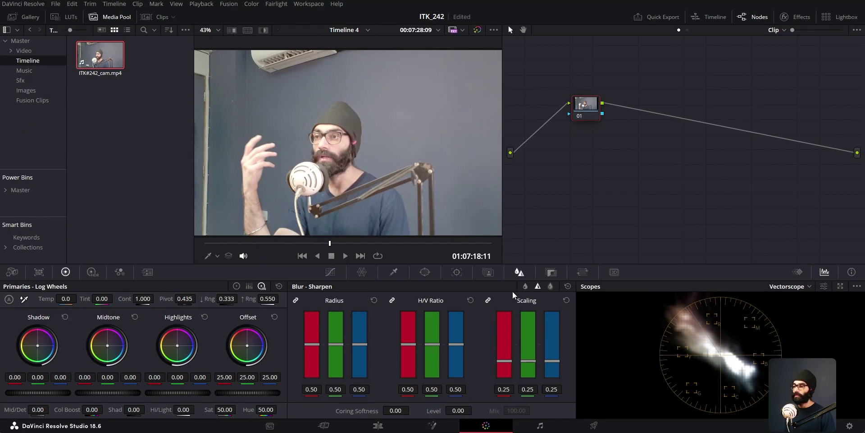
click(519, 271)
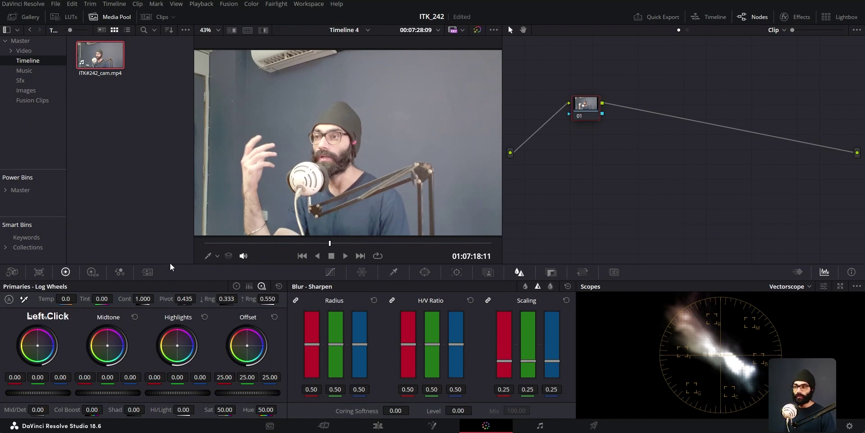
key(ctrl+Up)
click(87, 236)
click(64, 236)
drag(67, 236, 92, 224)
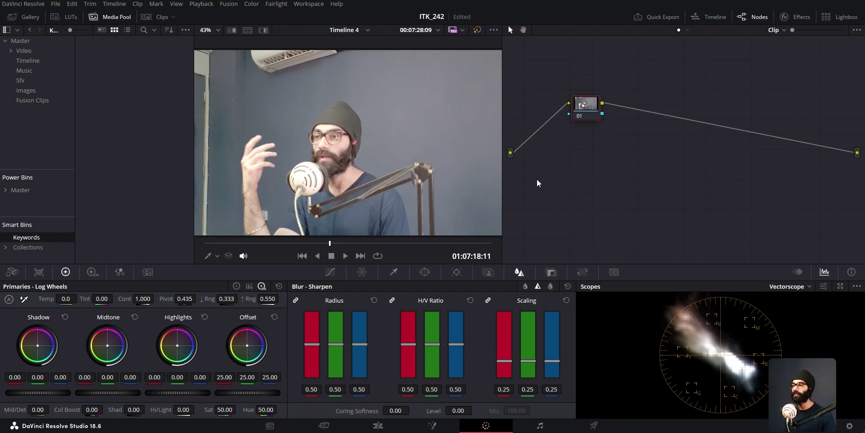
click(131, 182)
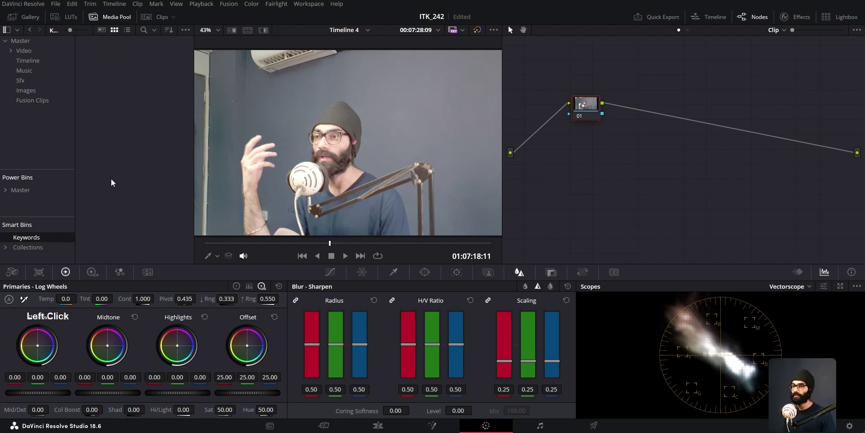
drag(72, 182, 42, 194)
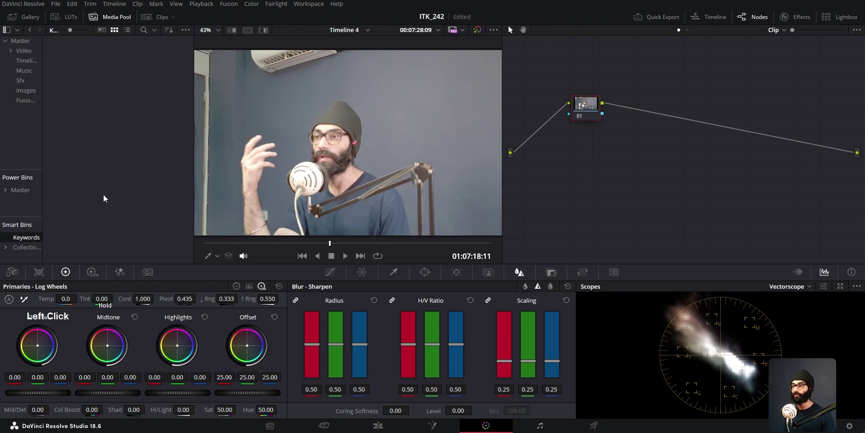
Add serial node 02 after node 01 with Alt+S and position it
drag(587, 111, 570, 112)
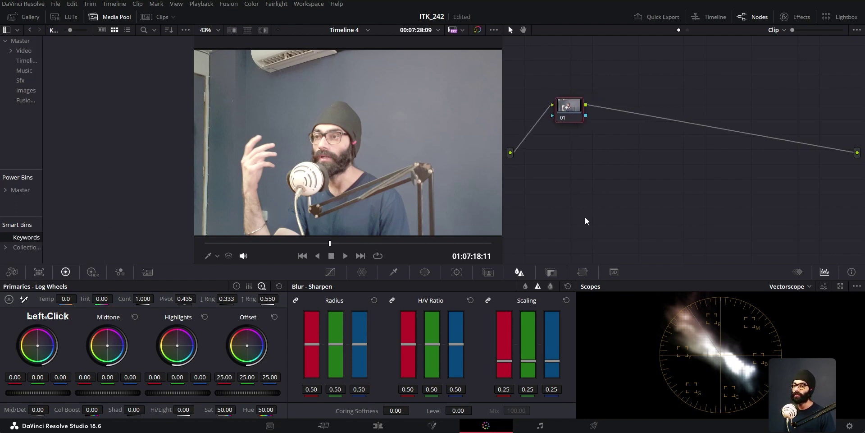
key(alt+s)
drag(626, 107, 620, 105)
Add a corrector node 03 from the node menu, then delete it again
right_click(623, 150)
mouse_move(645, 166)
click(767, 168)
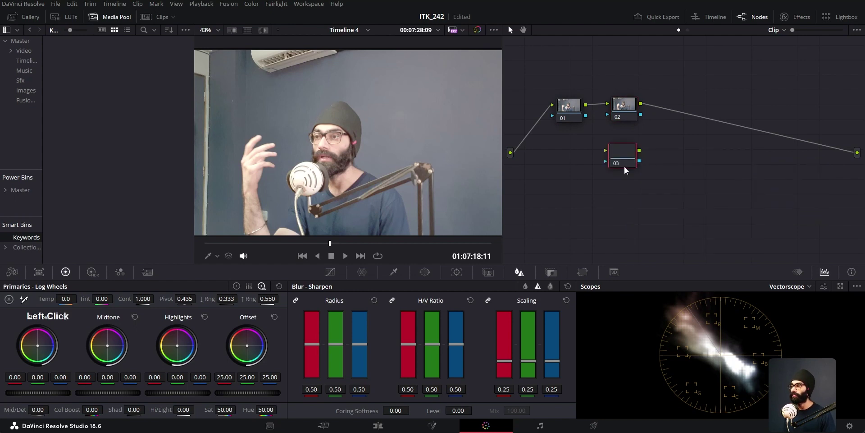
click(626, 164)
key(BackSpace)
click(623, 157)
key(Delete)
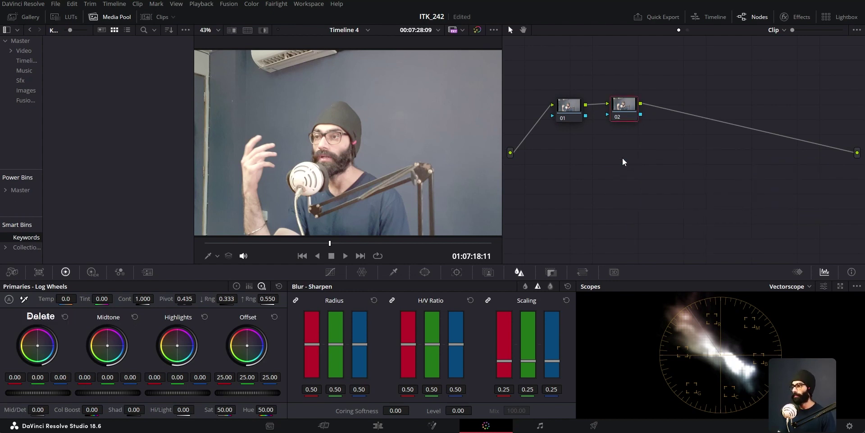
click(622, 112)
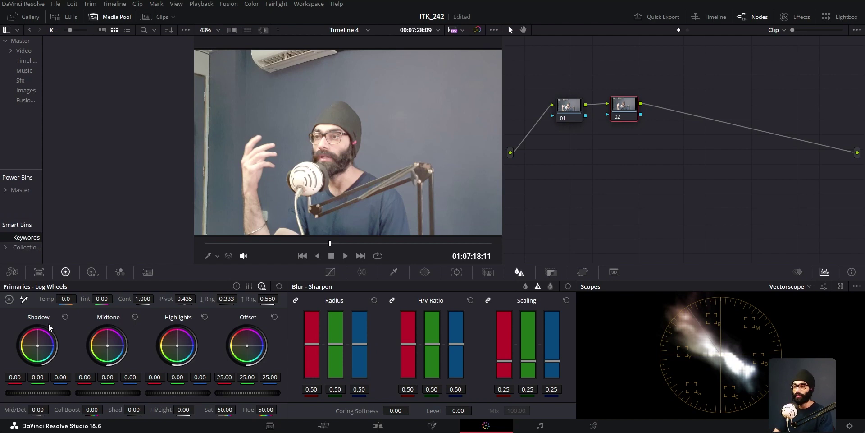
Darken node 02 with a custom curve, adjust its white point, and compare with Ctrl+D
click(40, 272)
click(11, 272)
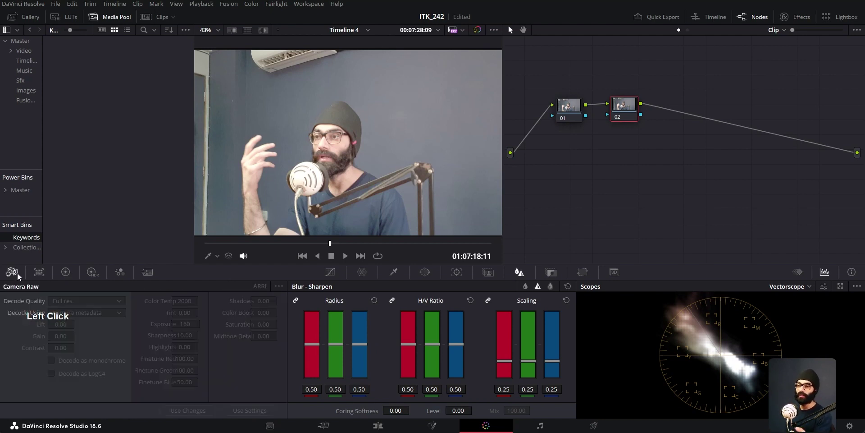
click(330, 272)
drag(384, 351, 351, 387)
mouse_move(455, 304)
mouse_down()
mouse_move(454, 322)
mouse_move(451, 295)
mouse_move(450, 303)
mouse_up()
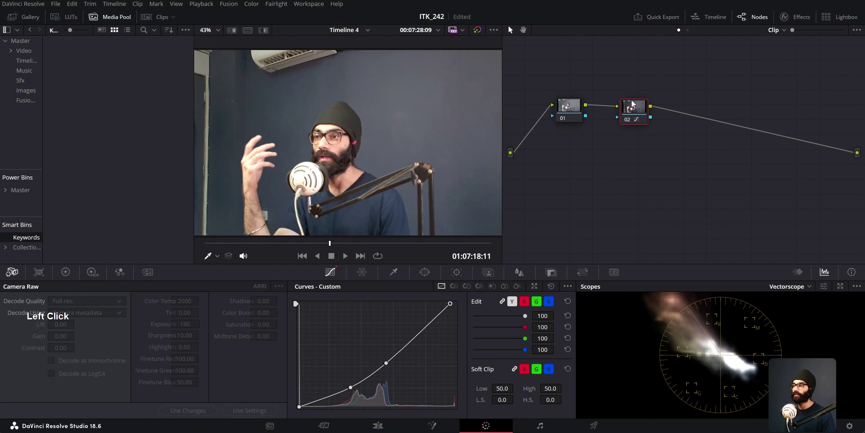
key(ctrl+d)
key(ctrl+d)
key(ctrl+d)
key(ctrl+d)
Move node 02 closer to node 01 and add serial node 03 after it
drag(637, 116, 626, 114)
key(alt)
key(alt+s)
click(679, 110)
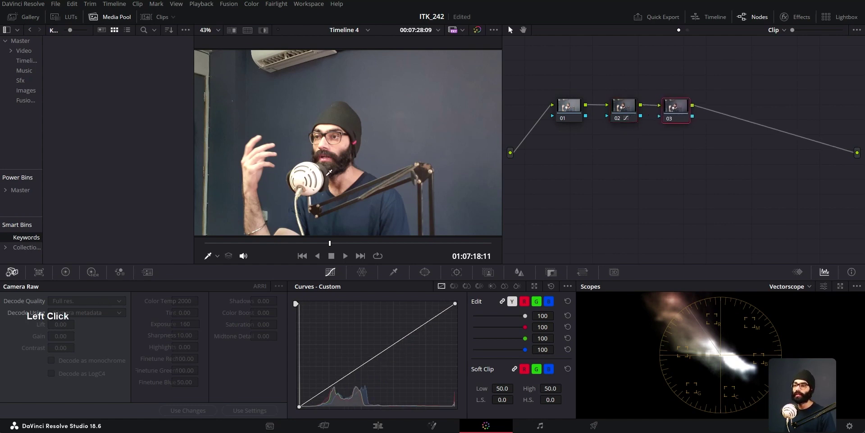
Qualify the face skin on node 03: Saturation High 12.1, Luminance Low 63.8, more denoise
click(394, 273)
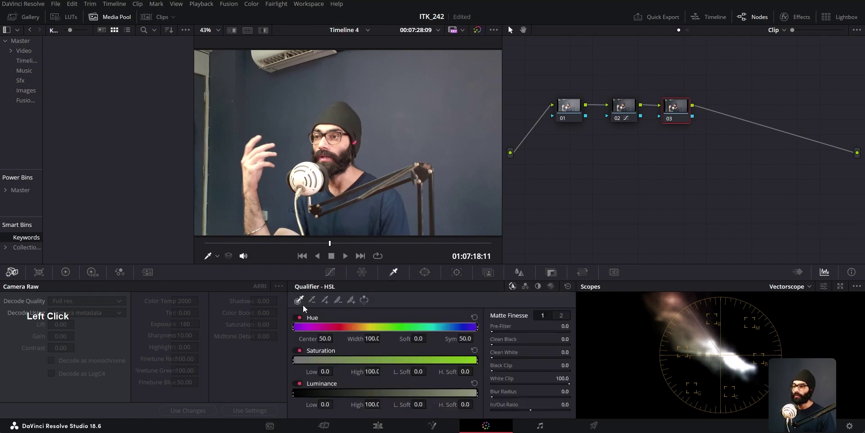
click(341, 145)
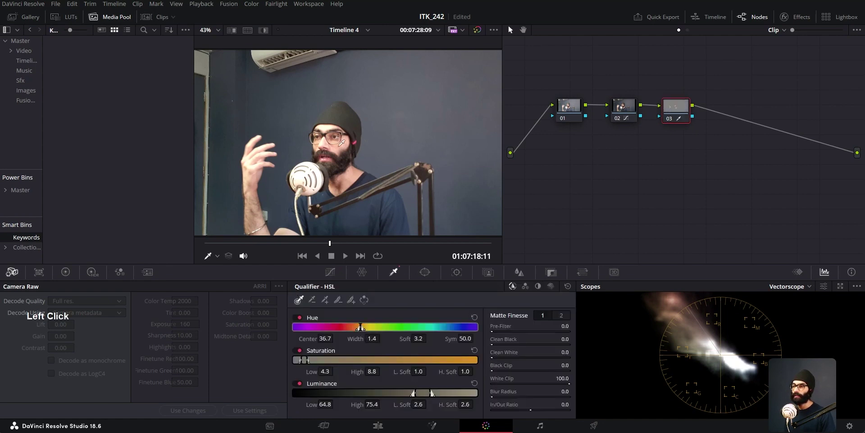
key(shift+h)
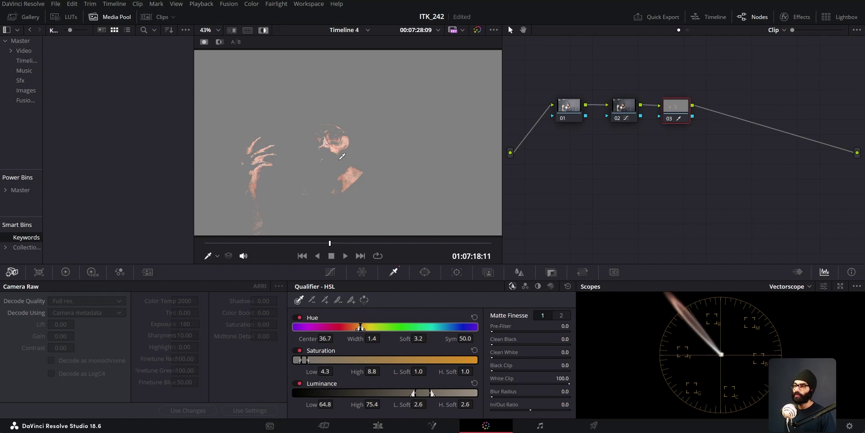
drag(307, 362, 314, 361)
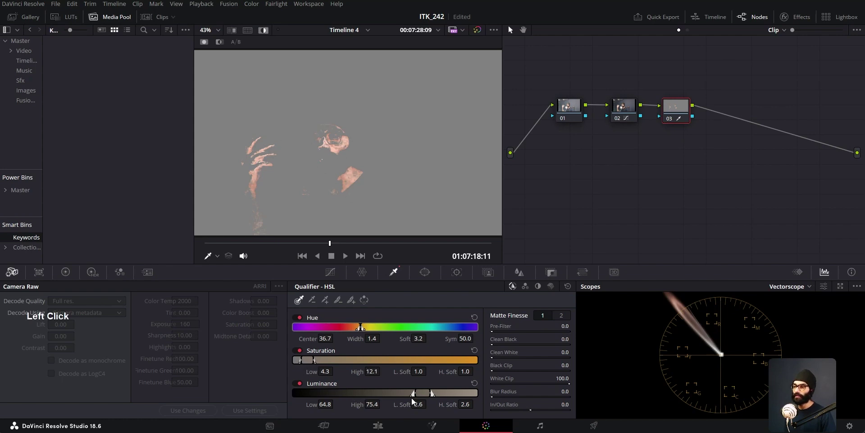
mouse_move(414, 393)
mouse_down()
mouse_move(404, 395)
mouse_move(412, 395)
mouse_up()
click(561, 315)
drag(492, 357, 496, 357)
scroll(309, 143, up, 6)
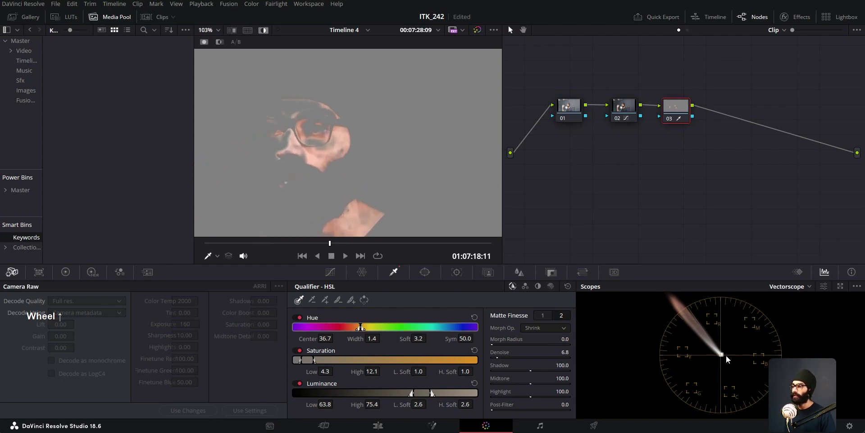
Open and close the vectorscope display settings in the scopes panel
click(857, 287)
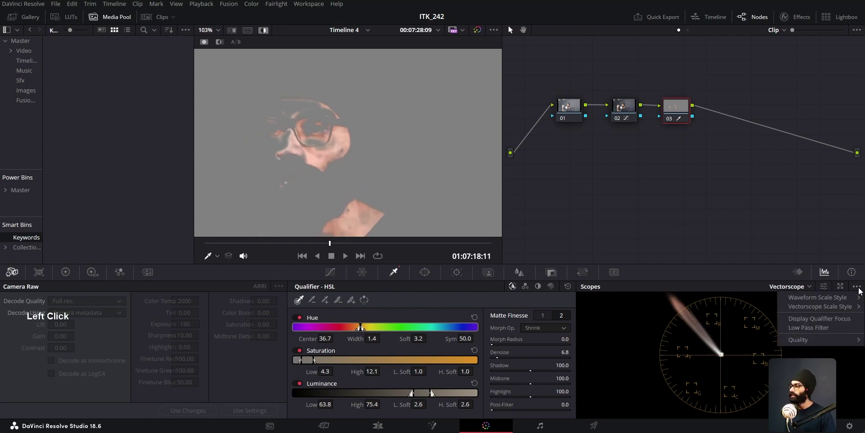
mouse_move(833, 309)
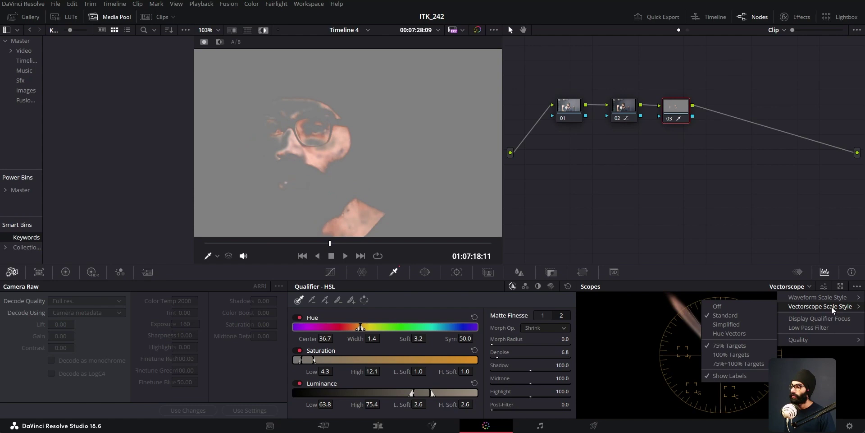
click(823, 287)
click(823, 286)
click(823, 286)
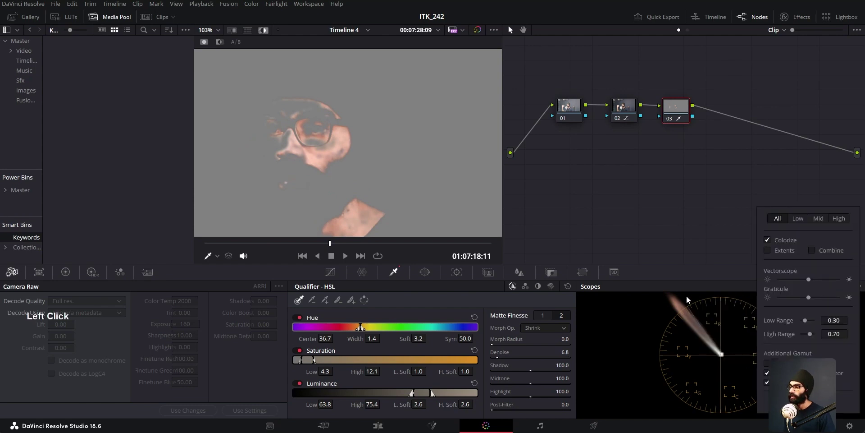
click(642, 335)
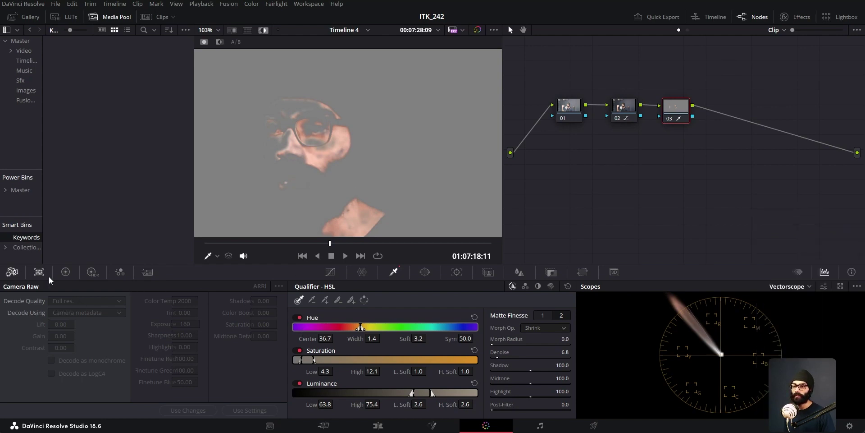
Shift node 03's Log Offset wheel toward red and return from the highlight view to the normal image
click(65, 272)
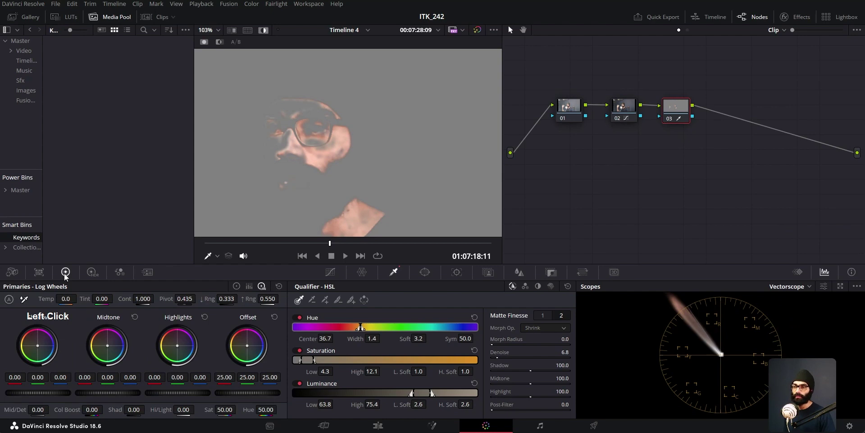
drag(246, 345, 247, 342)
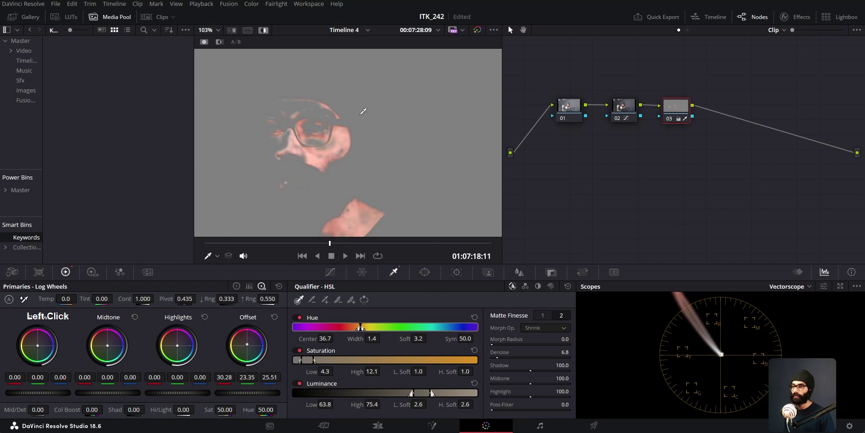
key(shift+h)
scroll(324, 166, down, 5)
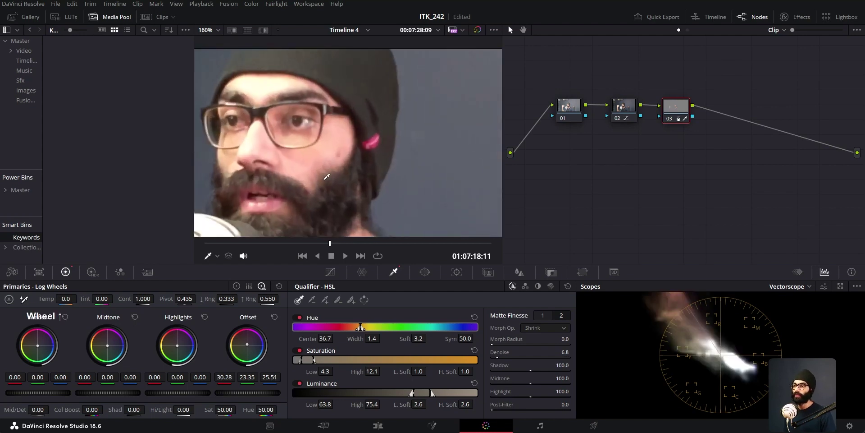
scroll(313, 167, up, 4)
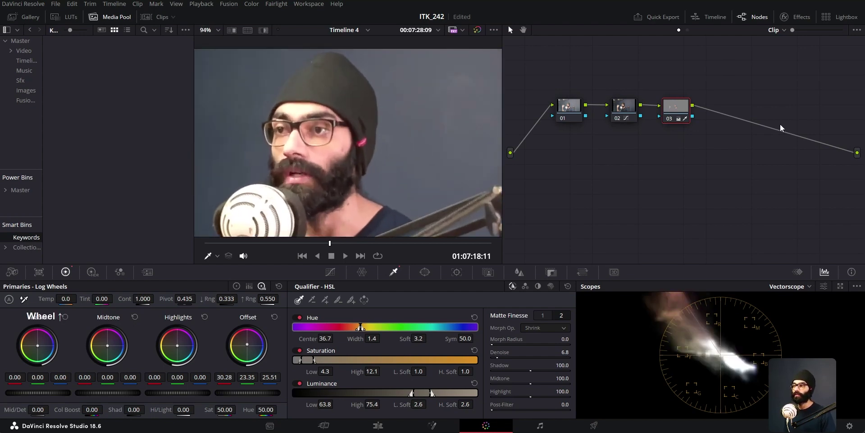
Compare the skin tones with node 03 disabled and re-enabled
drag(677, 111, 673, 111)
key(ctrl+d)
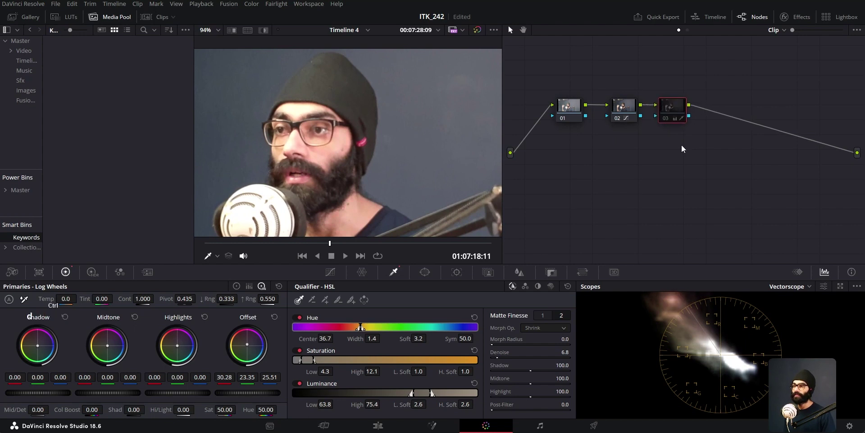
scroll(296, 131, up, 5)
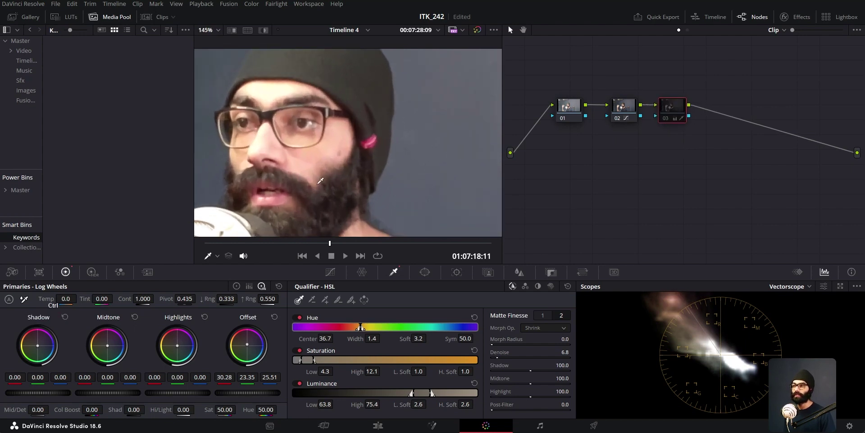
key(ctrl+d)
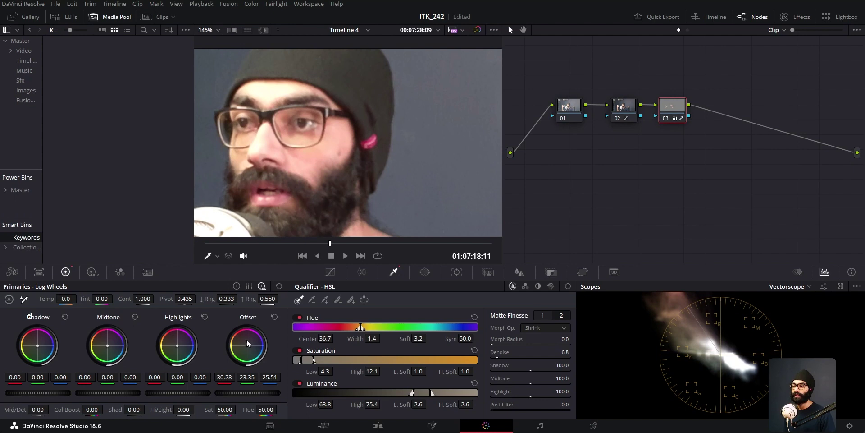
Push the Offset further toward red, to 32.37 / 22.75 / 24.96, and compare again on the face
drag(247, 343, 246, 340)
key(ctrl+d)
key(ctrl+d)
scroll(300, 193, down, 5)
scroll(299, 192, up, 5)
middle_click(387, 131)
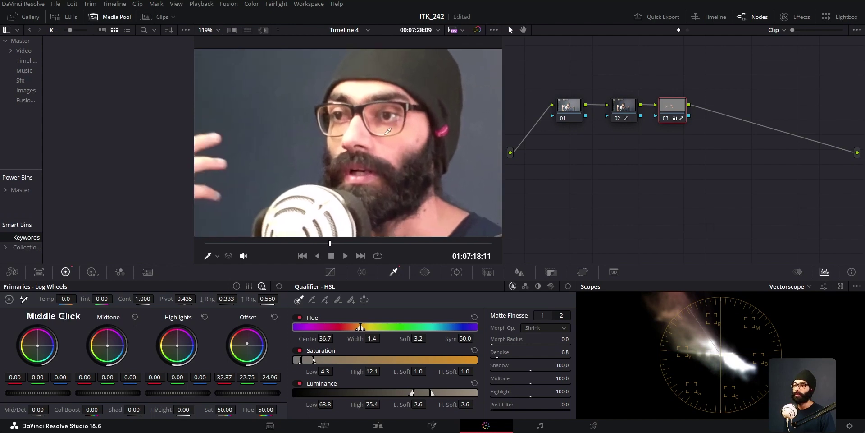
Add serial node 04 after node 03 and sharpen by lowering its blur radius to 0.44
click(682, 112)
key(alt+s)
drag(720, 112, 730, 113)
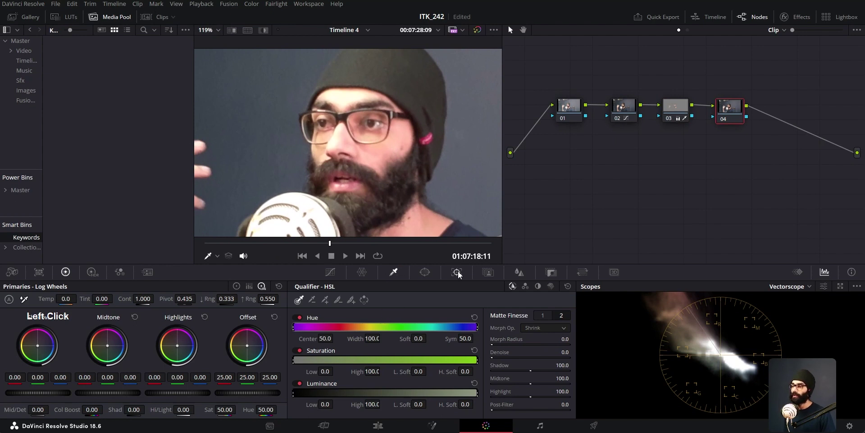
click(519, 272)
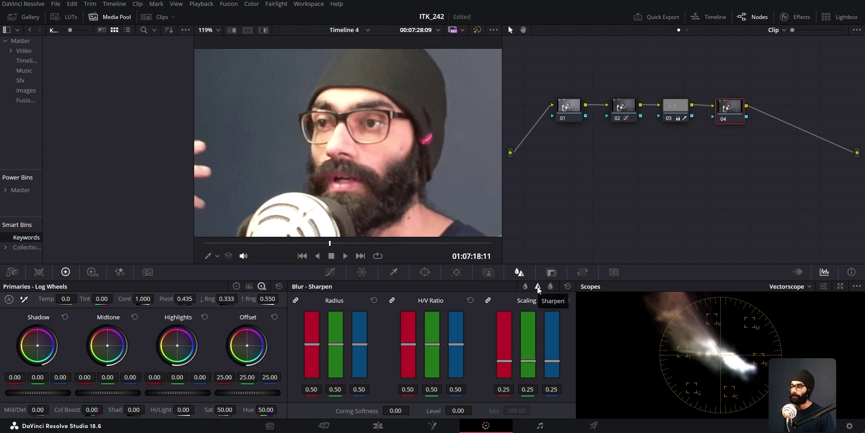
mouse_move(363, 345)
mouse_down()
mouse_move(362, 365)
mouse_move(363, 349)
mouse_up()
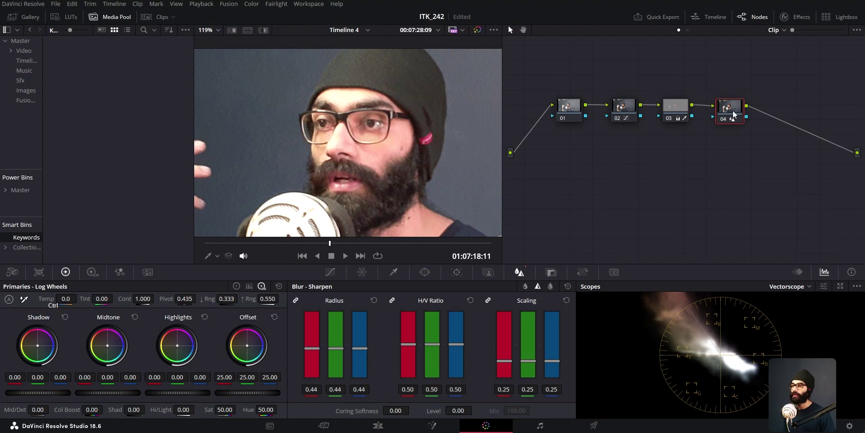
Compare node 04 on and off, then raise the sharpening level and coring softness to 55
key(ctrl+d)
key(ctrl+d)
key(ctrl+d)
key(ctrl+d)
key(ctrl+d)
key(ctrl+d)
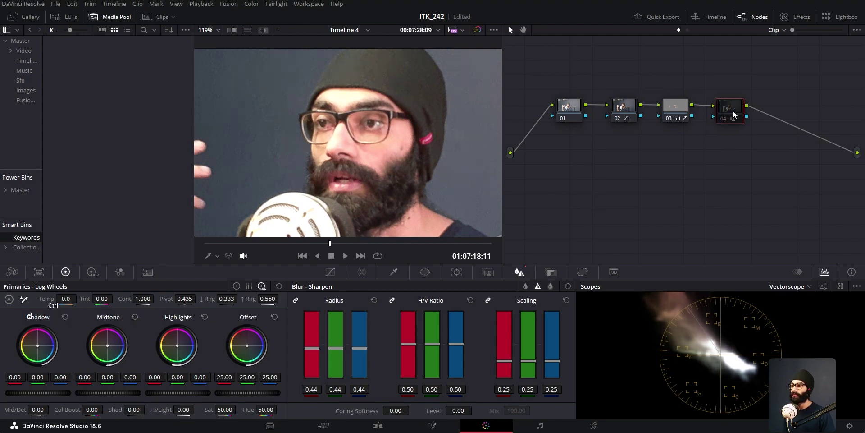
drag(460, 411, 475, 409)
drag(386, 411, 397, 411)
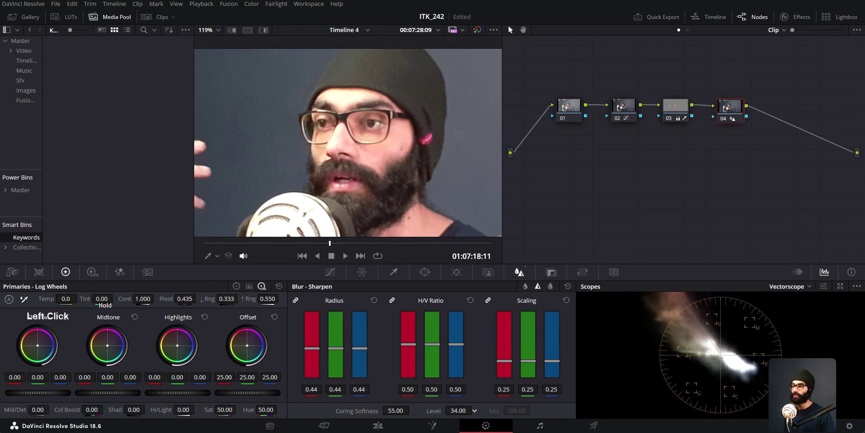
Zoom the viewer to 132% on the speaker and disable node 03 to compare the grade
middle_click(380, 158)
key(alt)
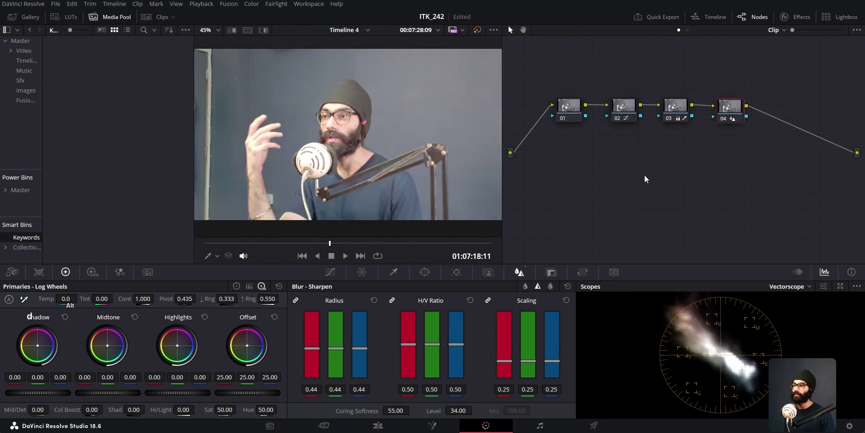
scroll(352, 147, up, 4)
middle_click(343, 141)
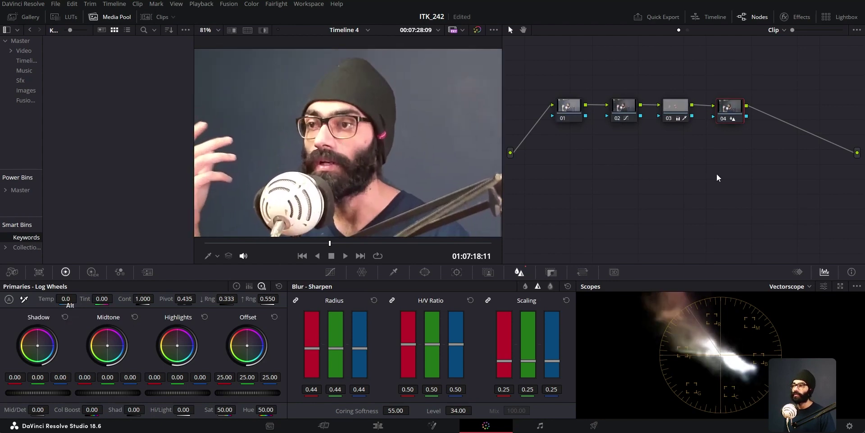
key(alt)
scroll(334, 152, up, 2)
key(ctrl+d)
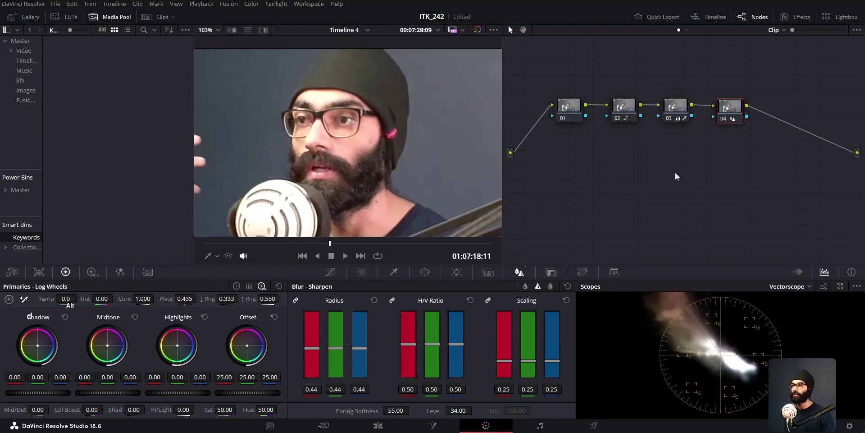
scroll(380, 170, up, 2)
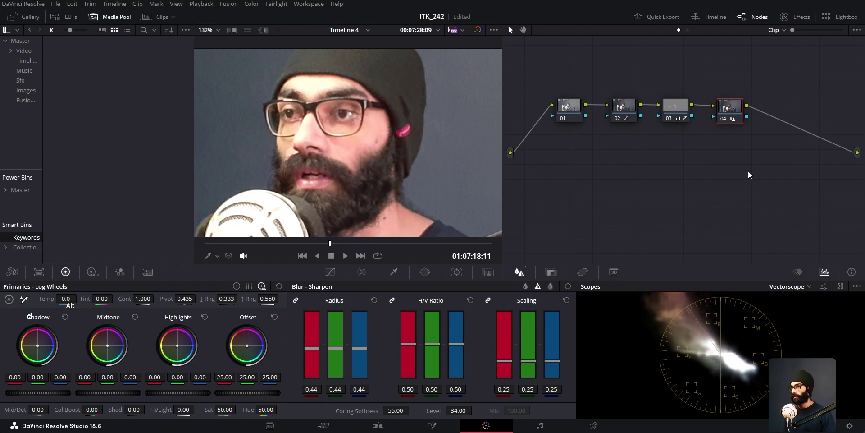
key(alt+Tab)
Open the linked Color Correction of Log footage tutorial video and pause it
alt+click(651, 125)
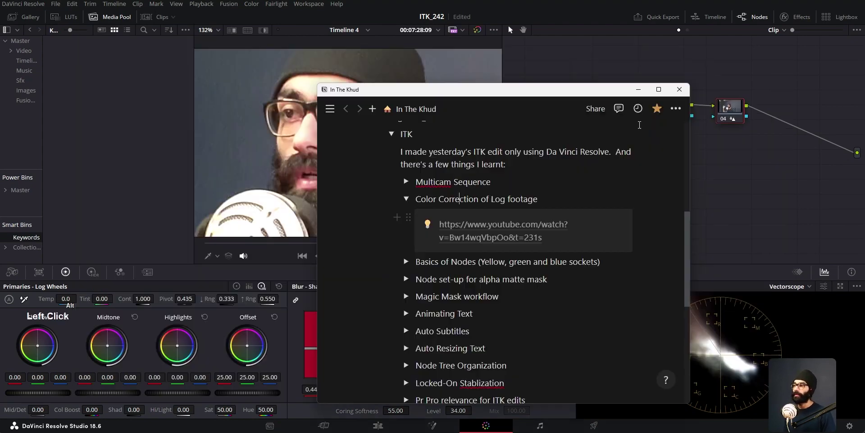
click(505, 243)
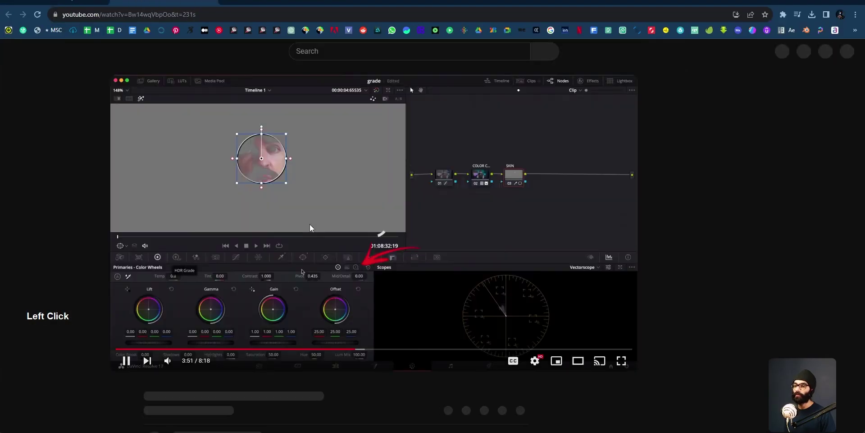
click(309, 223)
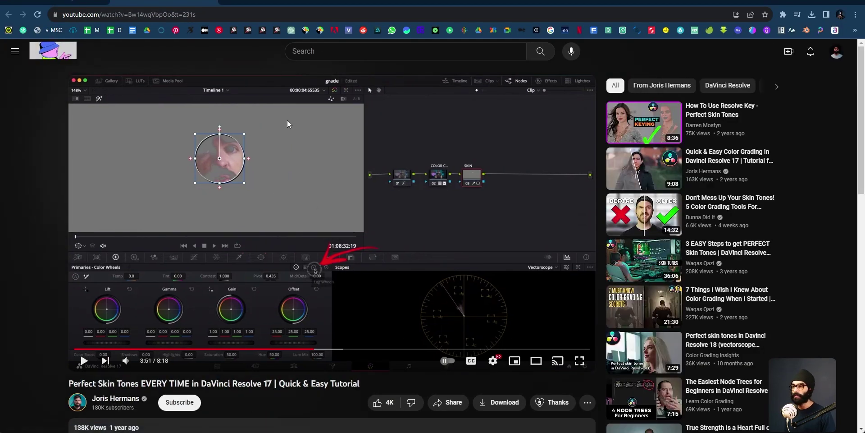
Collapse the Color Correction note, expand Basics of Nodes, and open its YouTube link
key(alt+Tab)
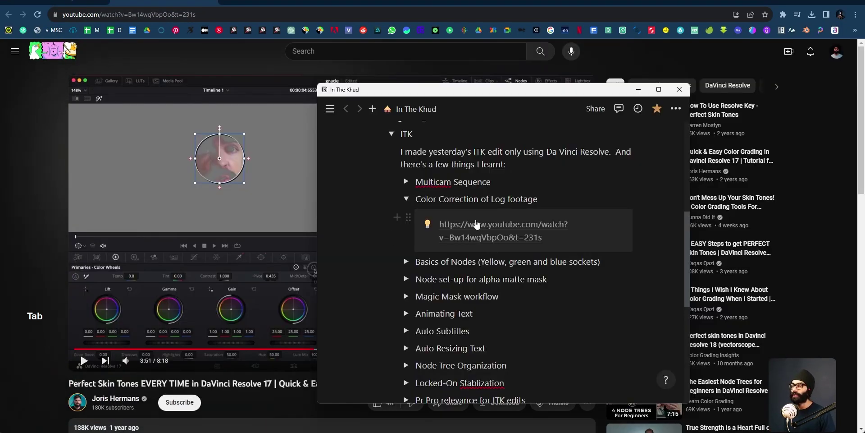
click(408, 202)
click(407, 200)
click(406, 217)
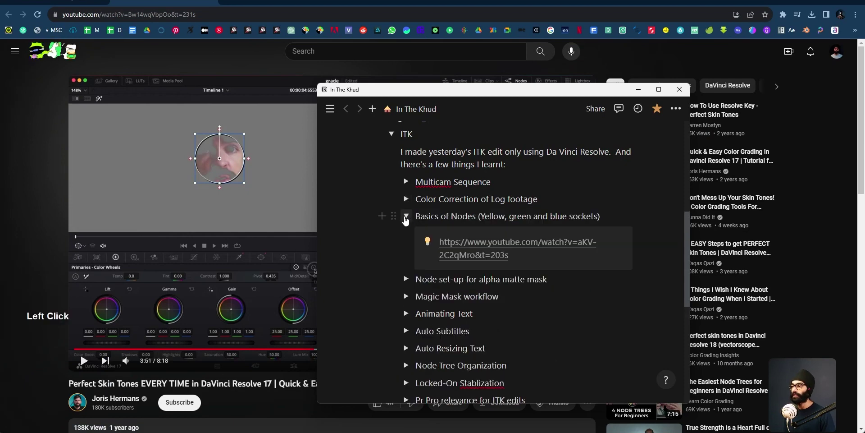
click(485, 241)
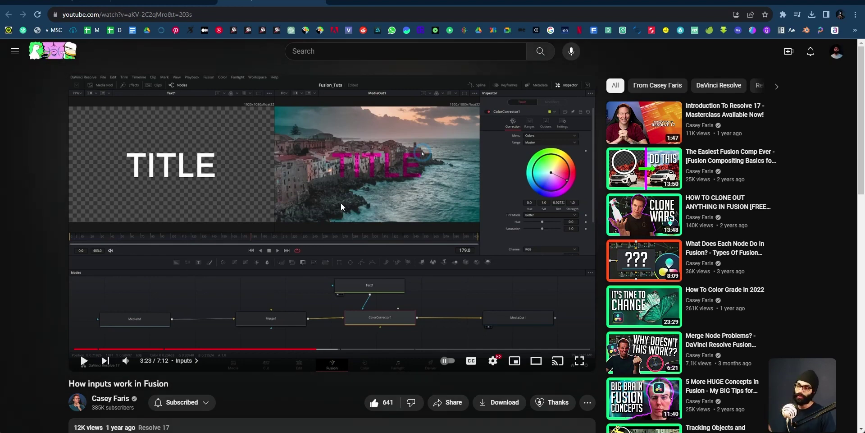
Leave the Fusion inputs tutorial and return to DaVinci Resolve's Edit page
key(alt+Tab)
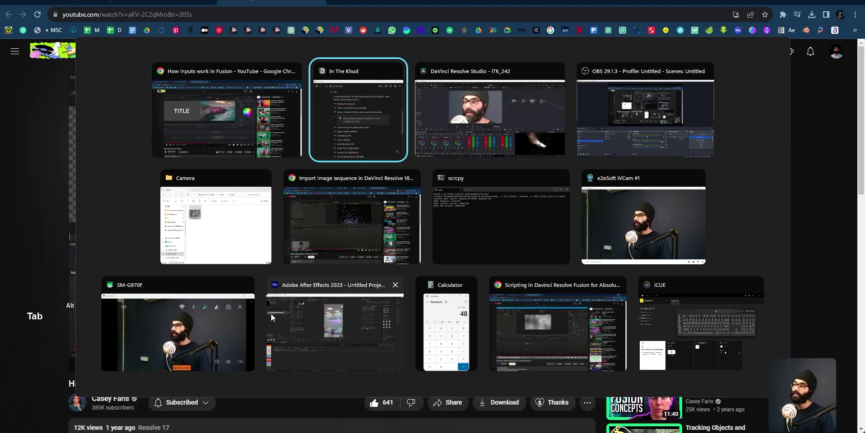
key(alt+Tab)
click(383, 426)
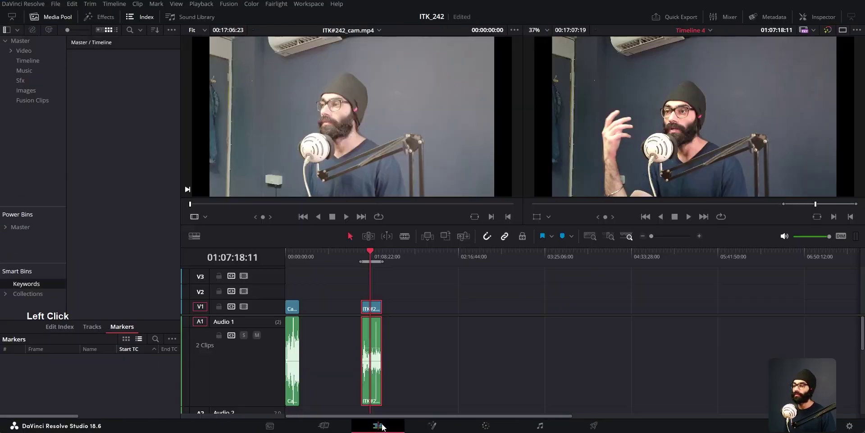
Glance at the Fusion node view, then go through the Cut page back to the Edit page
click(433, 426)
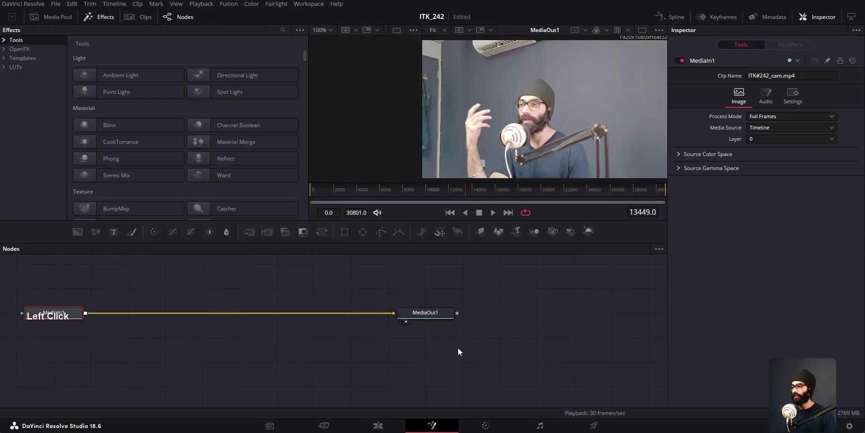
middle_click(320, 350)
click(324, 426)
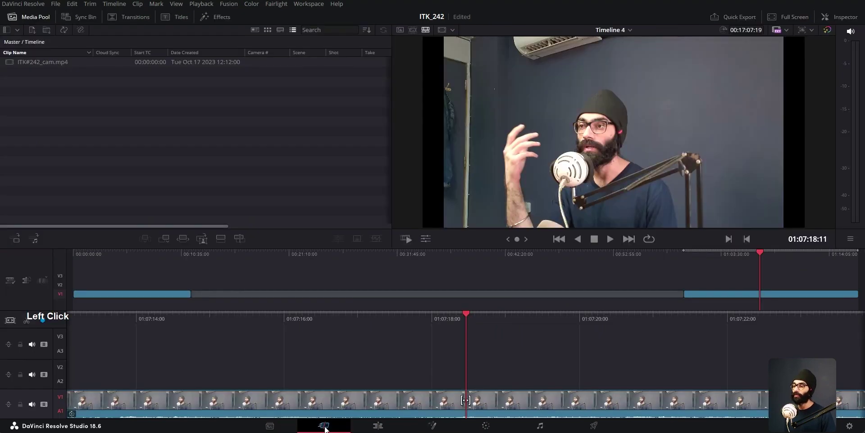
click(392, 427)
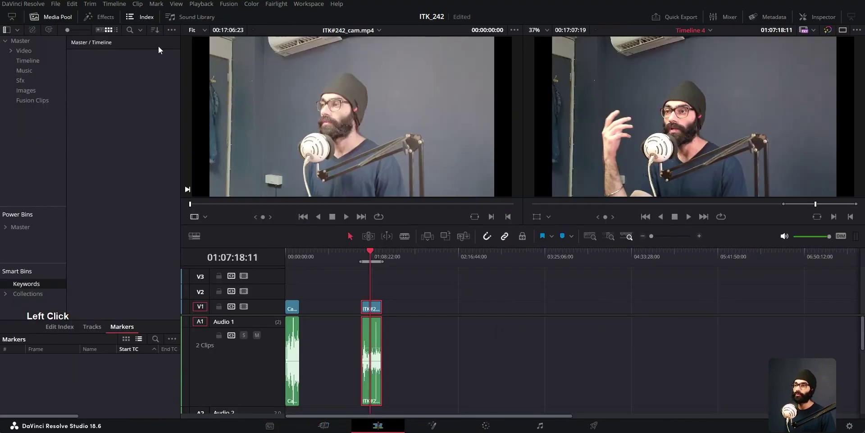
Load Fusion Clip 1 from the Video bin and place it on track V1
click(25, 58)
click(20, 51)
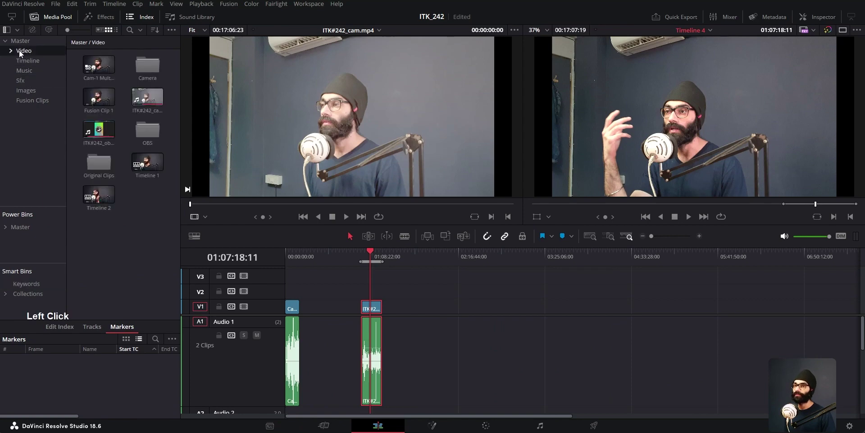
double_click(100, 101)
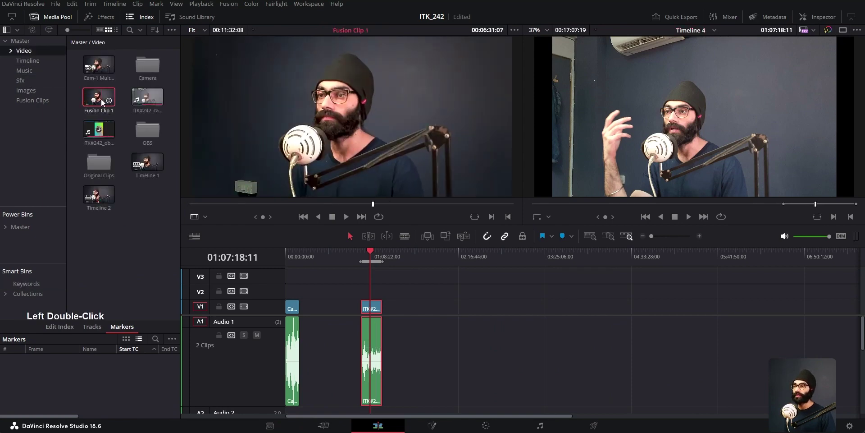
drag(103, 103, 471, 306)
click(462, 257)
Open Fusion Clip 1's composition on the Fusion page and browse the Tools effects category
key(shift+5)
middle_click(442, 122)
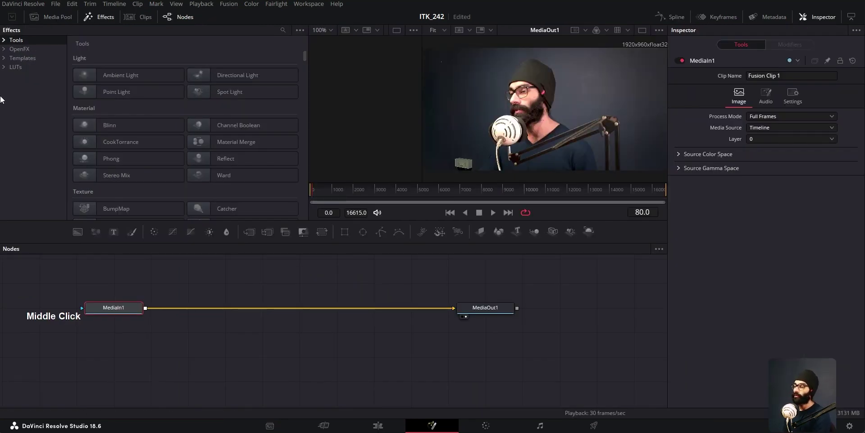
click(5, 45)
click(4, 40)
double_click(55, 17)
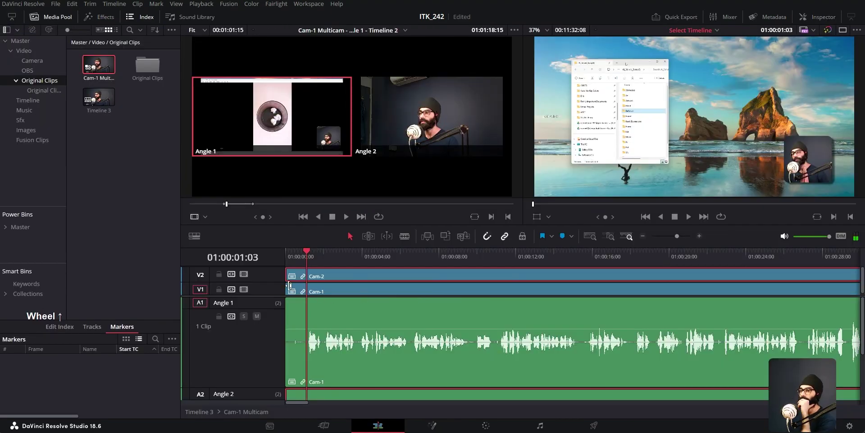
Return to the multicam timeline and select the Cam-2 clip on V2
click(342, 286)
scroll(370, 315, down, 1)
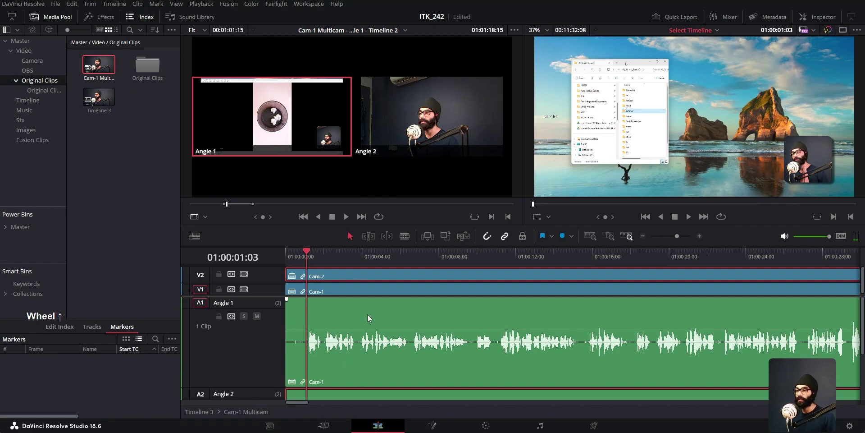
scroll(359, 318, down, 5)
scroll(350, 326, up, 5)
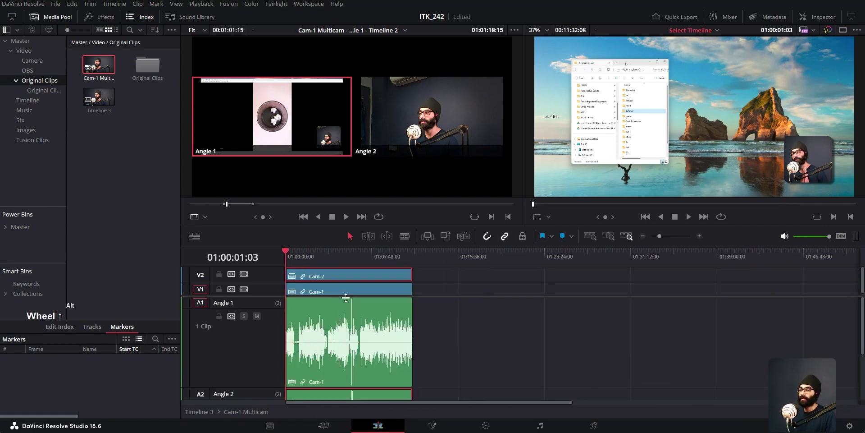
click(331, 277)
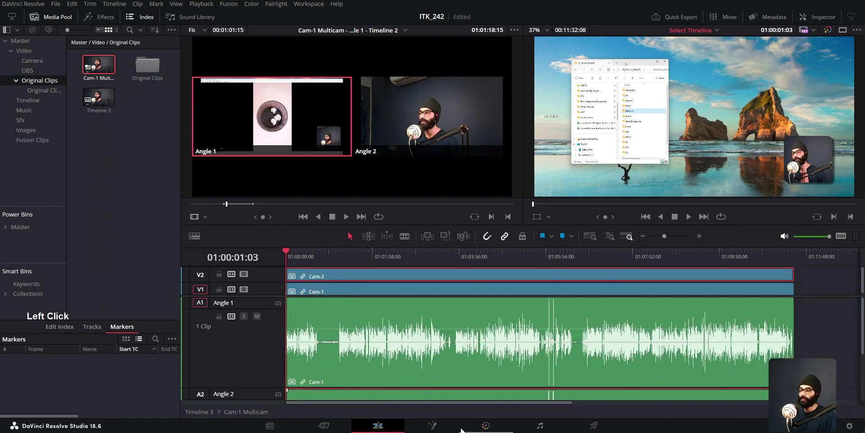
Open Cam-2 in the Fusion node view and reposition the MediaIn1 node
click(445, 426)
middle_click(338, 369)
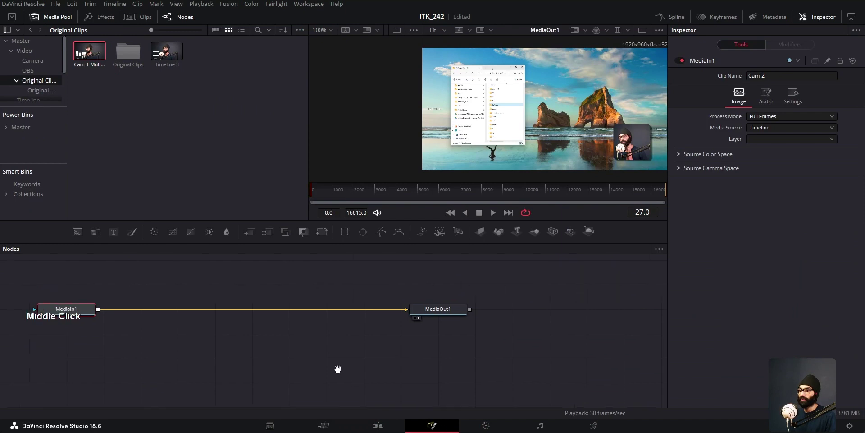
click(223, 329)
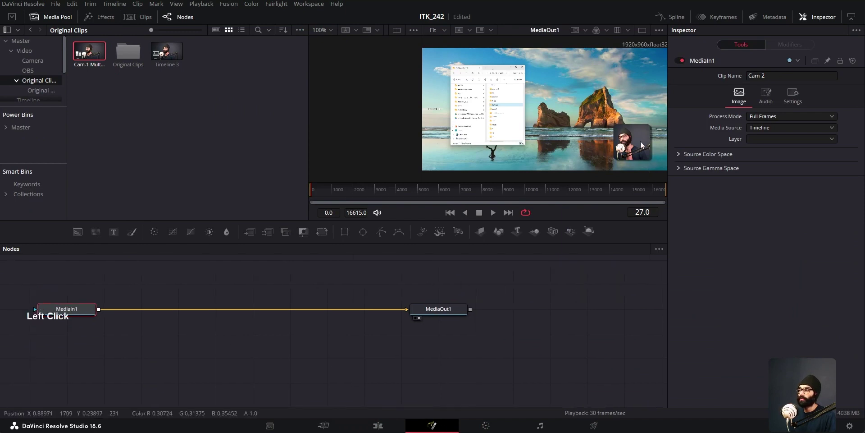
drag(90, 312, 268, 309)
click(445, 310)
Import ITK#242_obs.mp4 from Explorer into the Timeline bin
click(28, 99)
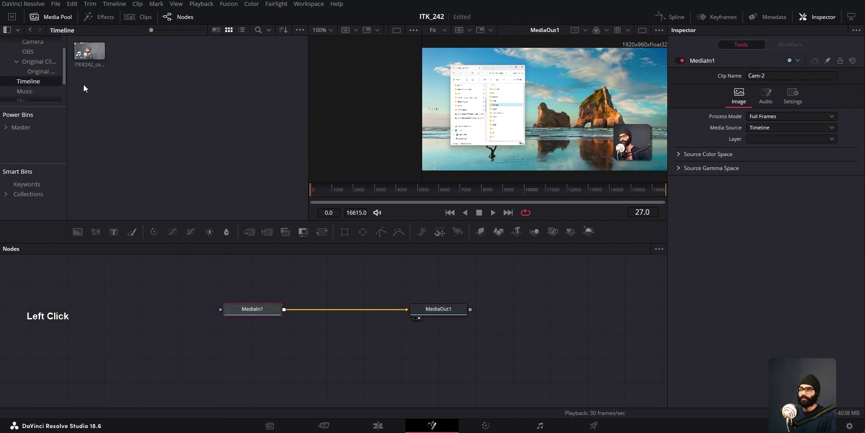
key(alt+Tab)
drag(312, 178, 177, 134)
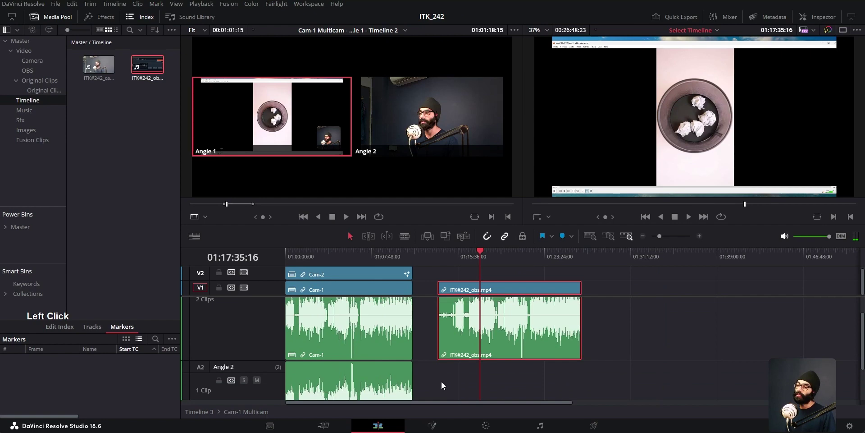
click(486, 426)
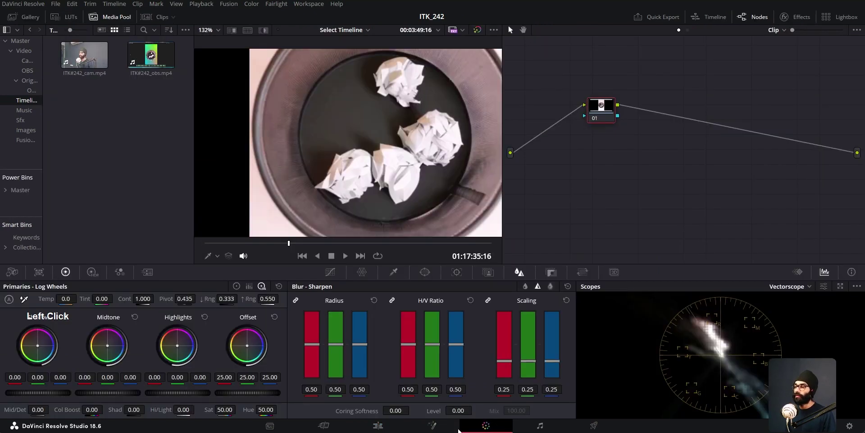
On the Fusion page, spread out MediaIn1 and MediaOut1 and show MediaIn1 in viewer 1
click(453, 429)
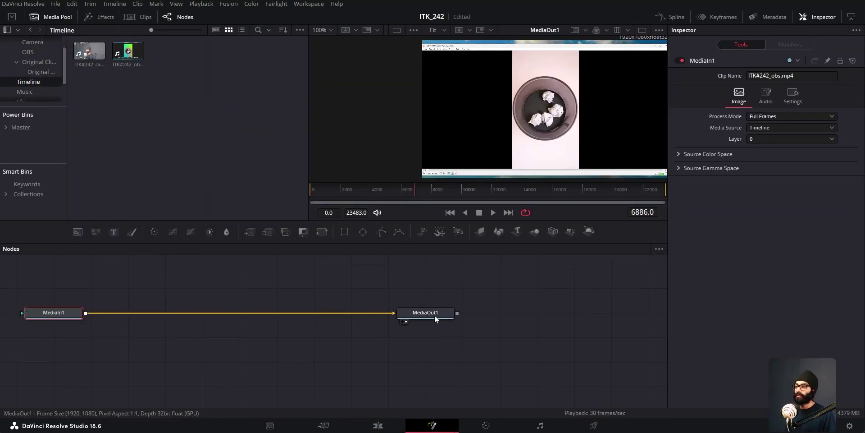
drag(435, 315, 472, 315)
drag(307, 148, 249, 144)
drag(50, 314, 191, 317)
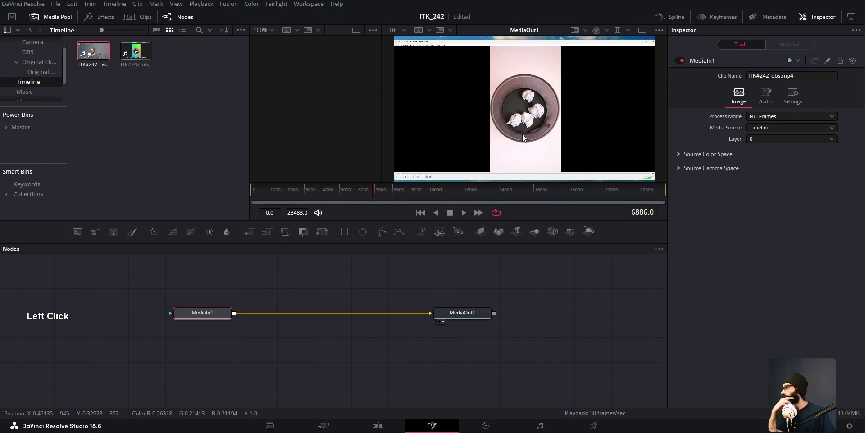
key(1)
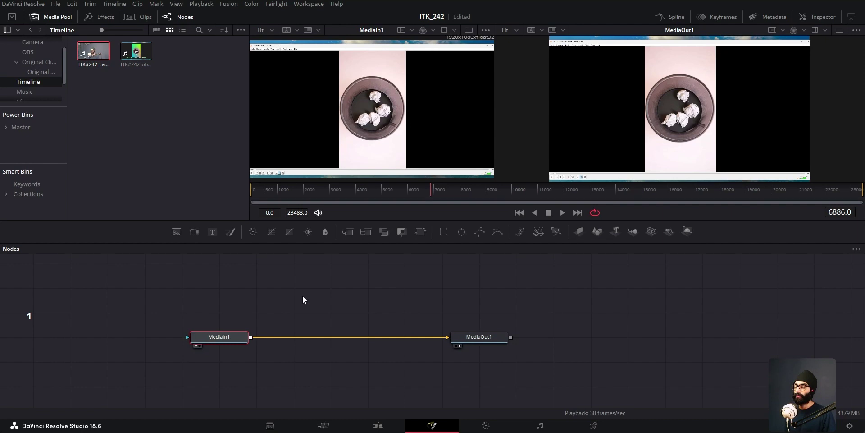
Add the ITK#242_obs clip as MediaIn2 and show MediaIn1's properties in the Inspector
drag(127, 54, 234, 285)
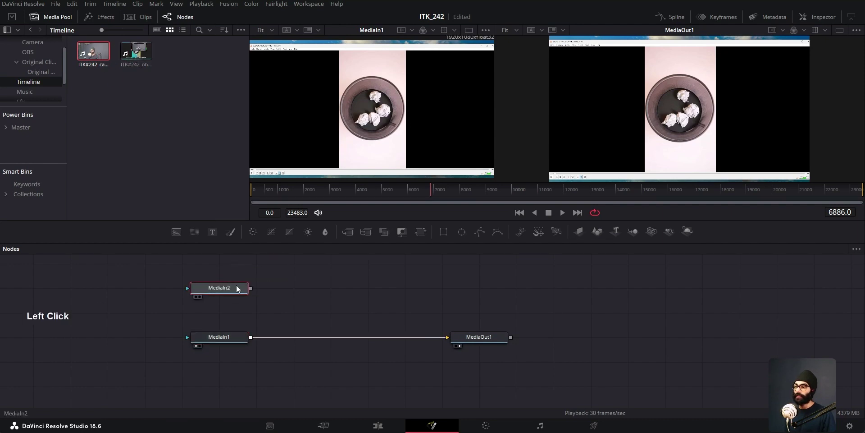
click(228, 338)
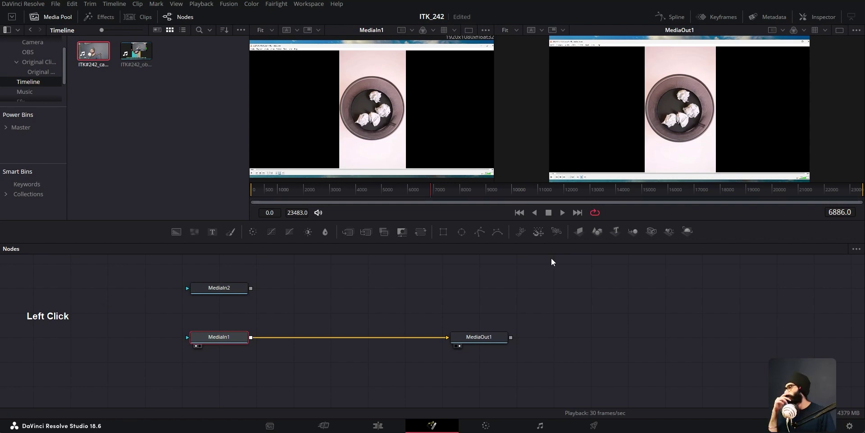
click(821, 16)
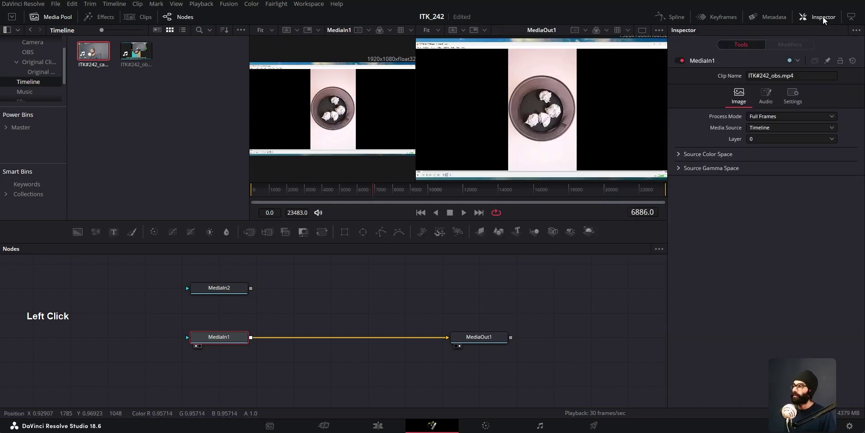
drag(248, 156, 183, 156)
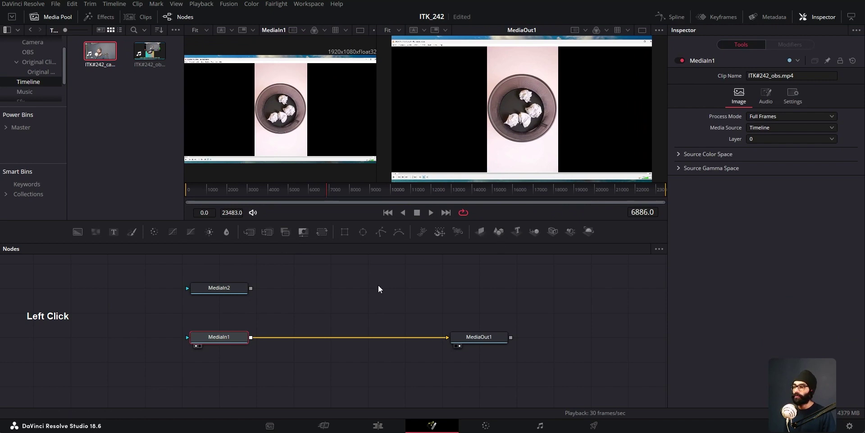
Add a Rectangle mask node via the 'recta' search and move Rectangle1 off MediaIn1
key(shift+space)
text(rectan)
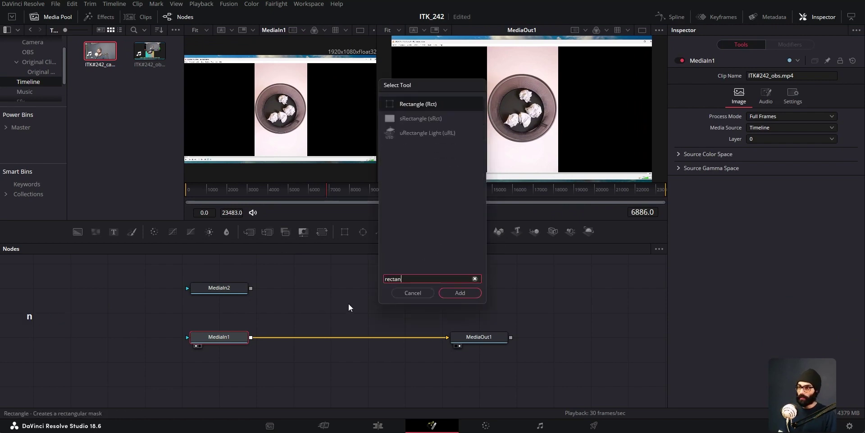
key(Return)
click(234, 314)
double_click(232, 312)
click(225, 326)
drag(225, 313, 337, 313)
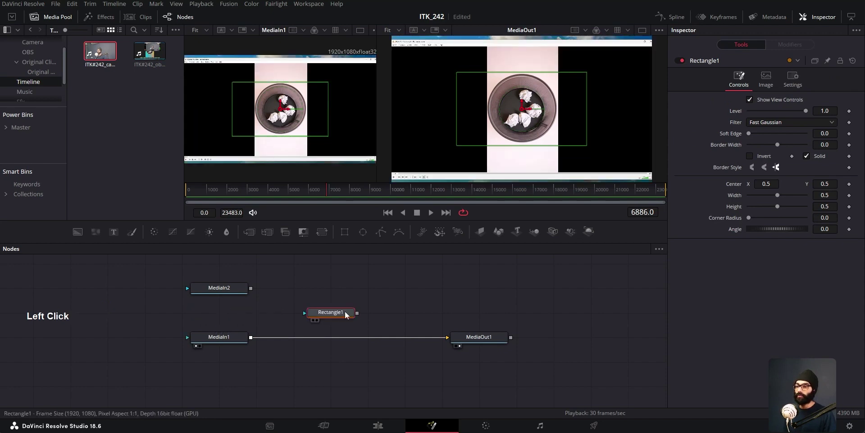
scroll(242, 331, down, 2)
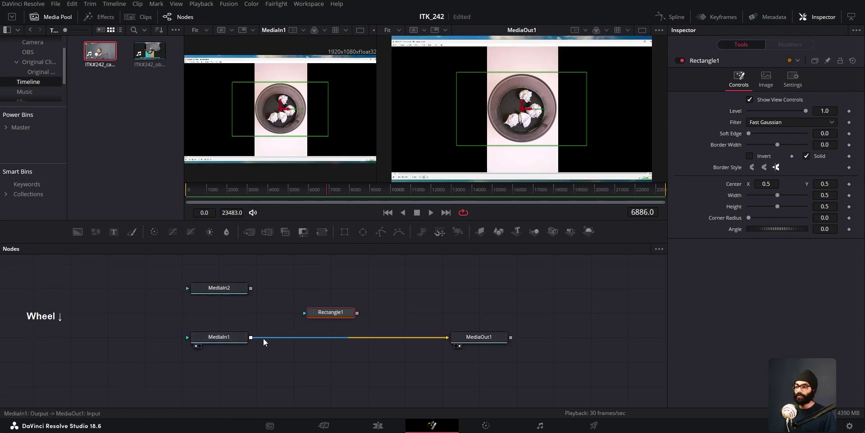
Reconnect MediaIn1's output directly to MediaOut1
click(315, 339)
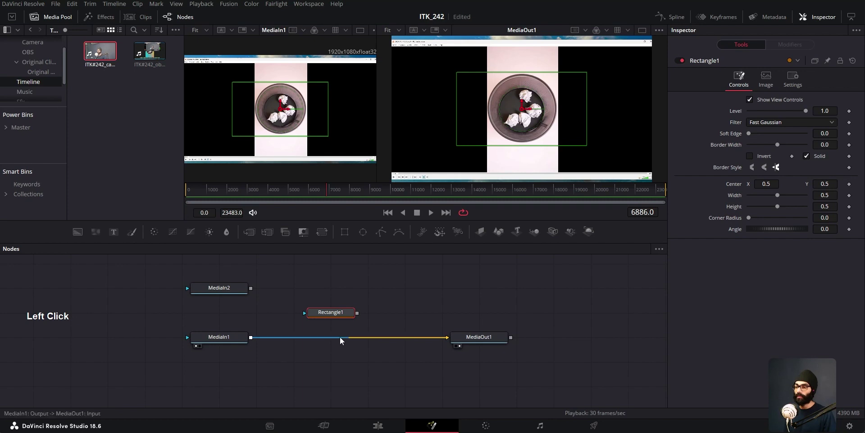
drag(338, 340, 377, 340)
drag(251, 337, 447, 336)
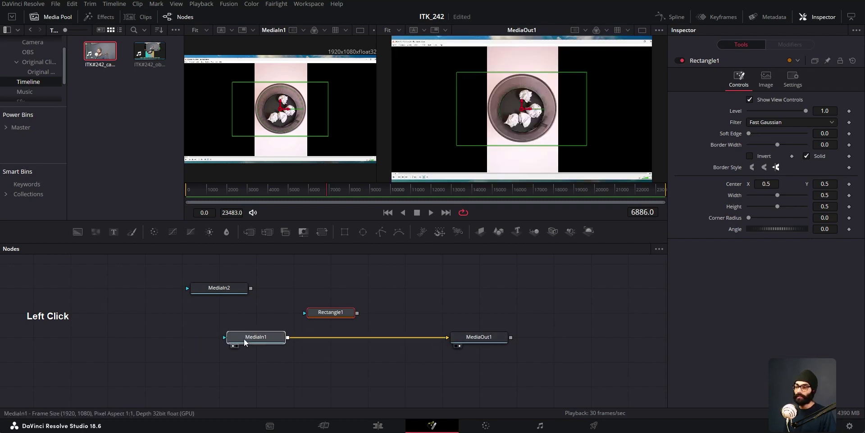
click(243, 339)
click(337, 314)
Move Rectangle1 up beside MediaIn2, test it as MediaIn1's mask, and undo both attempts
drag(341, 314, 341, 289)
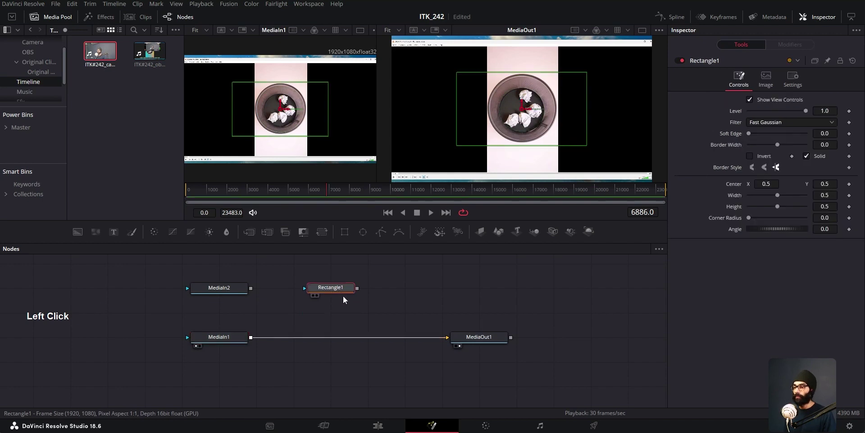
drag(356, 289, 253, 338)
key(ctrl+z)
drag(356, 288, 252, 338)
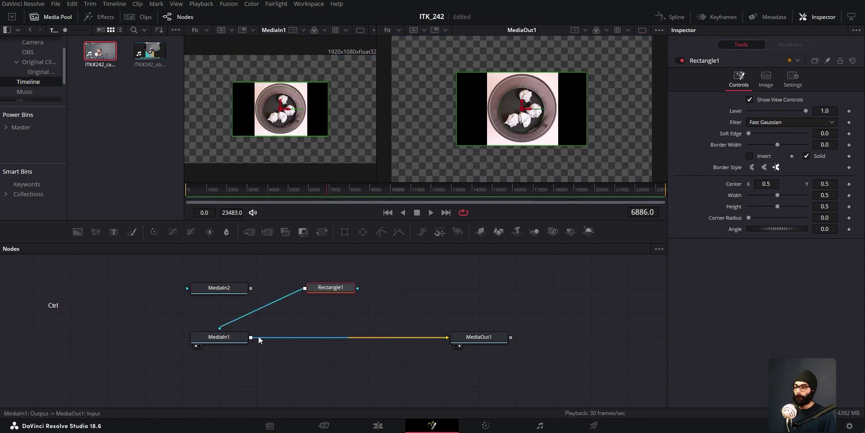
key(ctrl+z)
Add a Merge node between MediaIn1 and MediaOut1
click(233, 338)
key(shift+space)
text(merge)
key(Return)
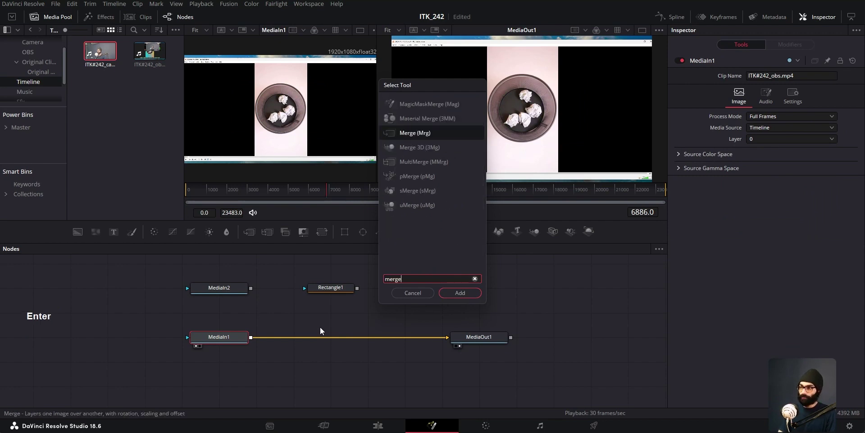
drag(291, 338, 309, 339)
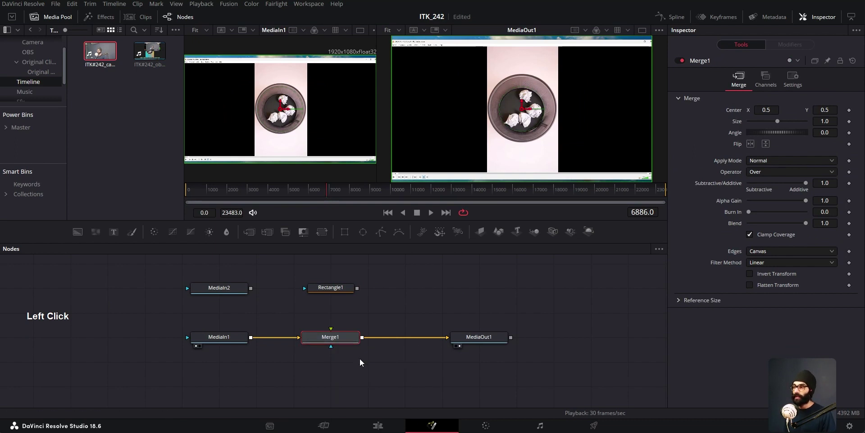
Shape Rectangle1 to 0.307 × 0.465 with corner radius 0.26 and make it MediaIn2's mask
click(330, 287)
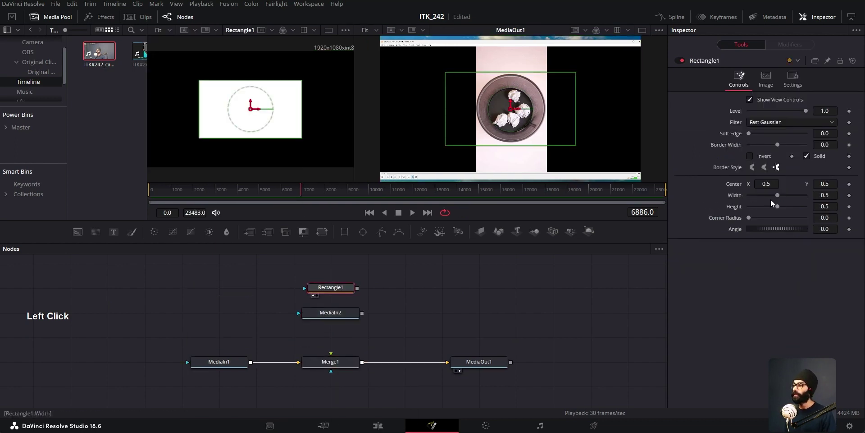
drag(750, 219, 772, 210)
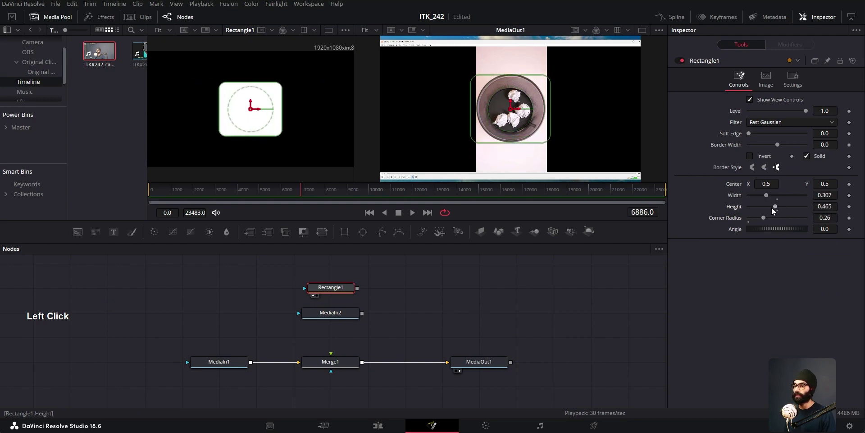
drag(359, 288, 304, 320)
View MediaIn2 and connect its output to Merge1's foreground input
click(343, 314)
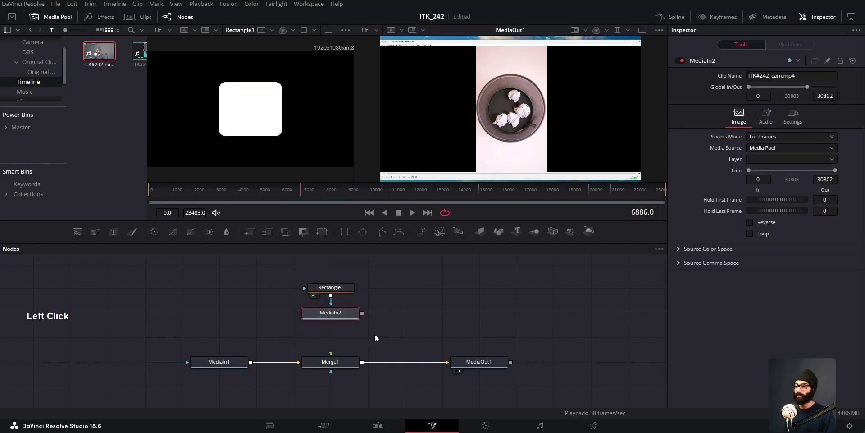
key(1)
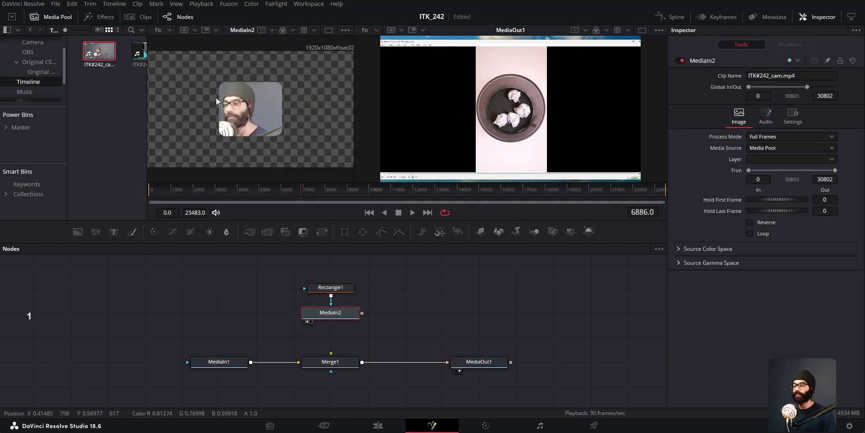
click(341, 315)
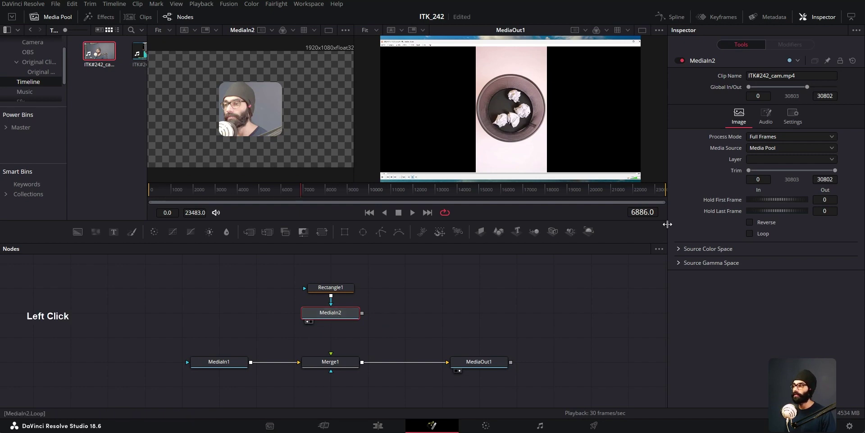
drag(362, 313, 330, 354)
Move the webcam overlay right to centre 0.815 × 0.328 and set Merge1 Size to 0.66
click(336, 363)
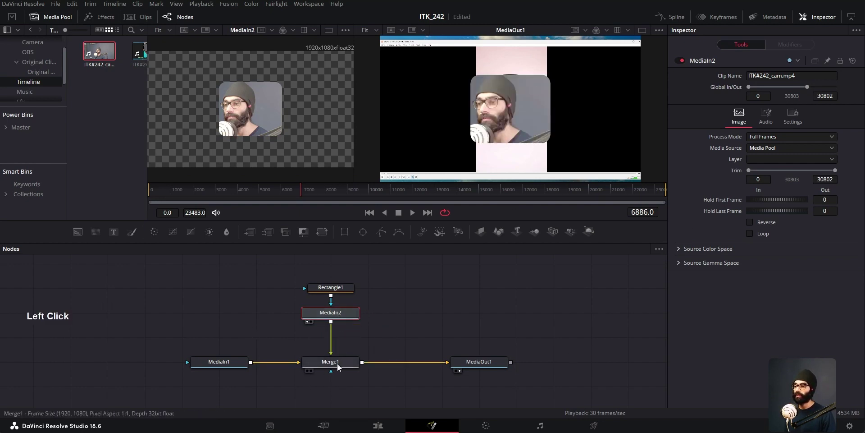
drag(518, 107, 593, 125)
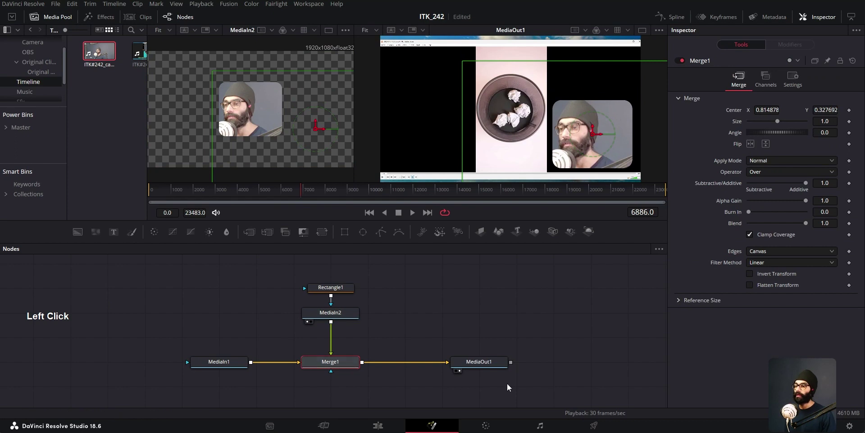
drag(459, 382, 475, 341)
click(530, 324)
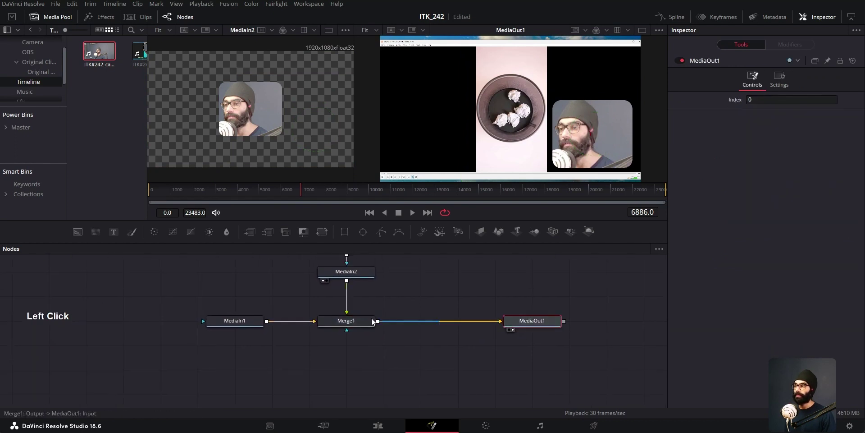
click(346, 322)
scroll(374, 336, up, 3)
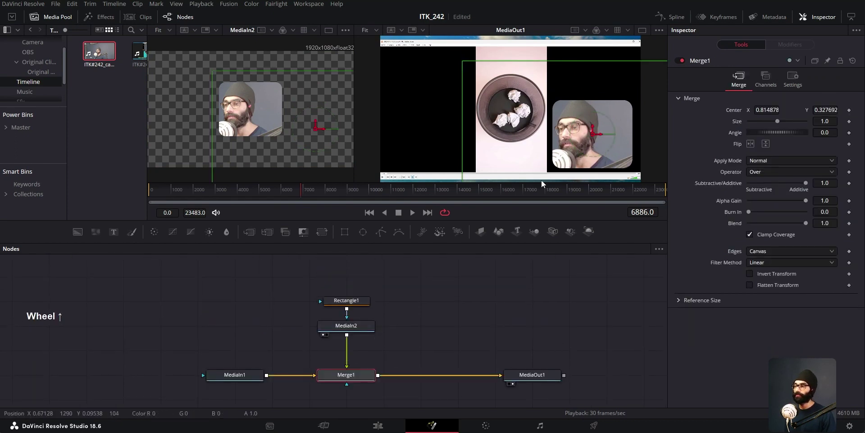
drag(778, 121, 766, 122)
click(359, 328)
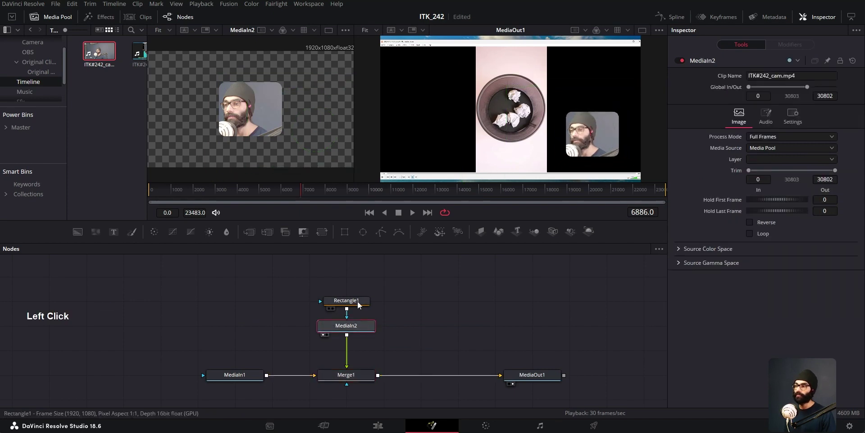
Resize Rectangle1's rounded mask to width 0.417, height 0.724 and lower it over the person
click(358, 301)
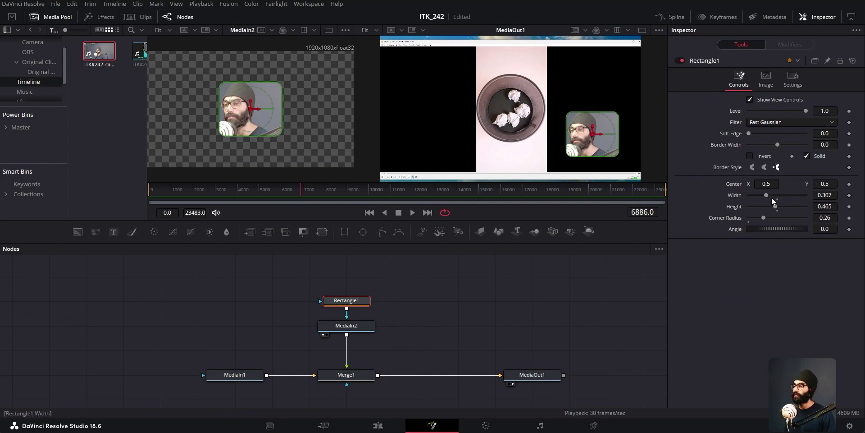
drag(766, 195, 791, 209)
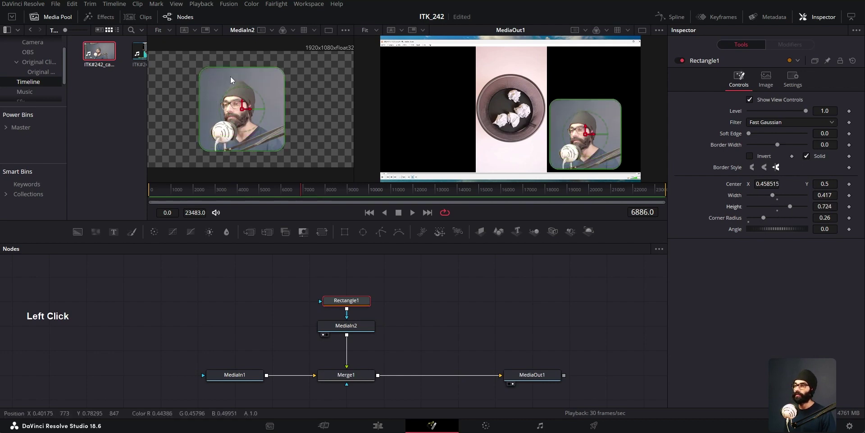
drag(242, 107, 243, 118)
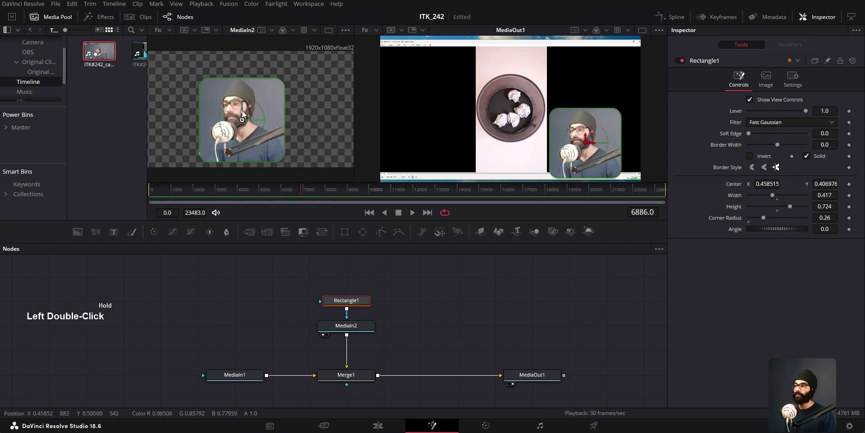
Shrink the webcam overlay in Merge1 to size 0.45, centred at 0.853 × 0.288 lower right
click(364, 329)
click(356, 375)
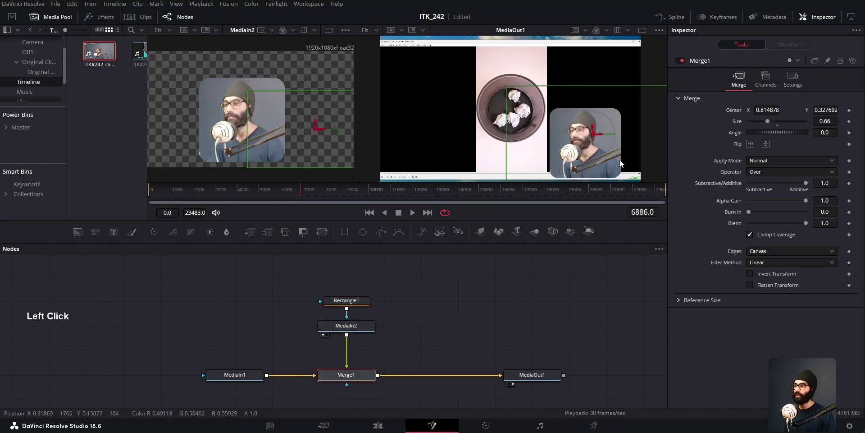
drag(764, 120, 759, 120)
drag(602, 127, 610, 140)
middle_click(378, 353)
Add a DropShadow1 node after Merge1 using the tool search
click(411, 353)
key(ctrl+space)
text(merge)
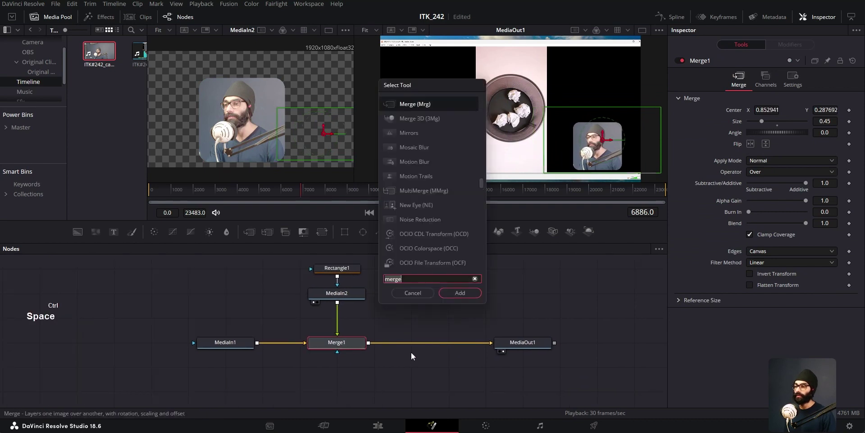
key(BackSpace)
key(BackSpace)
key(BackSpace)
key(BackSpace)
key(BackSpace)
text(dropsha)
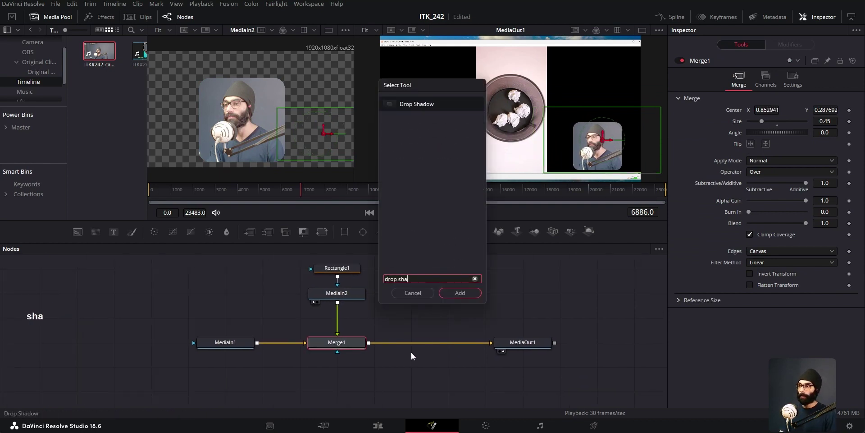
key(Return)
scroll(574, 137, up, 3)
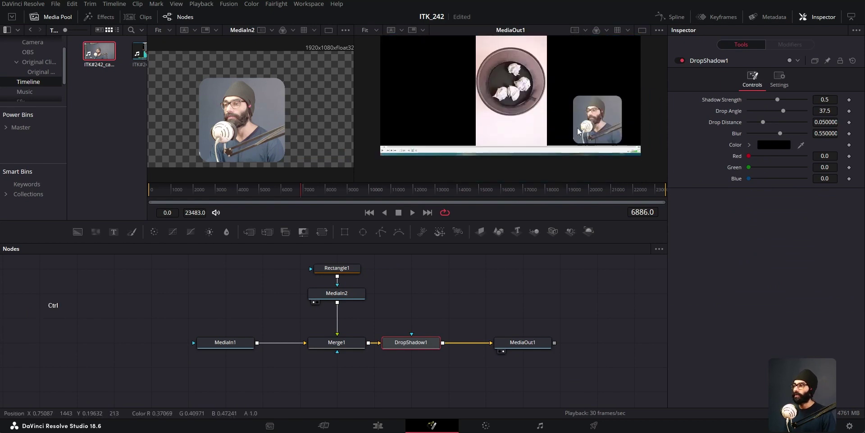
middle_click(585, 135)
scroll(509, 122, up, 2)
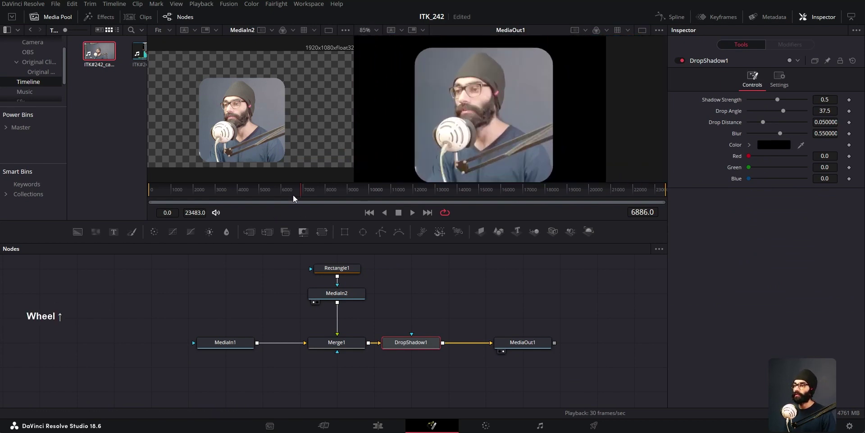
scroll(508, 145, down, 2)
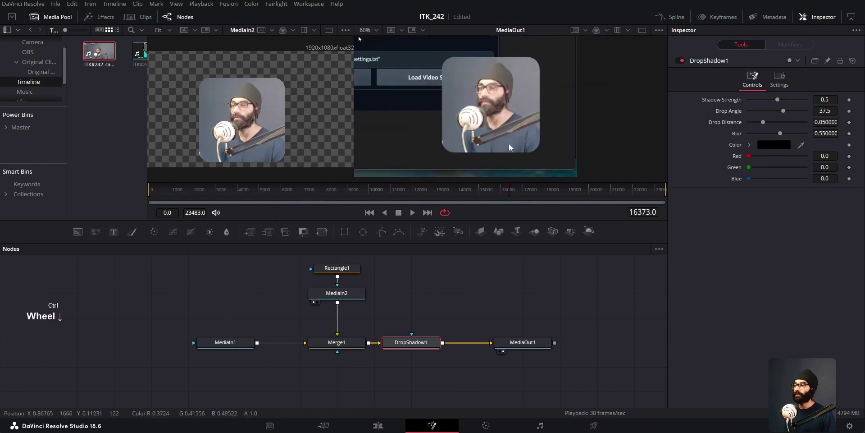
Set the drop shadow colour to white and strengthen the shadow
click(773, 144)
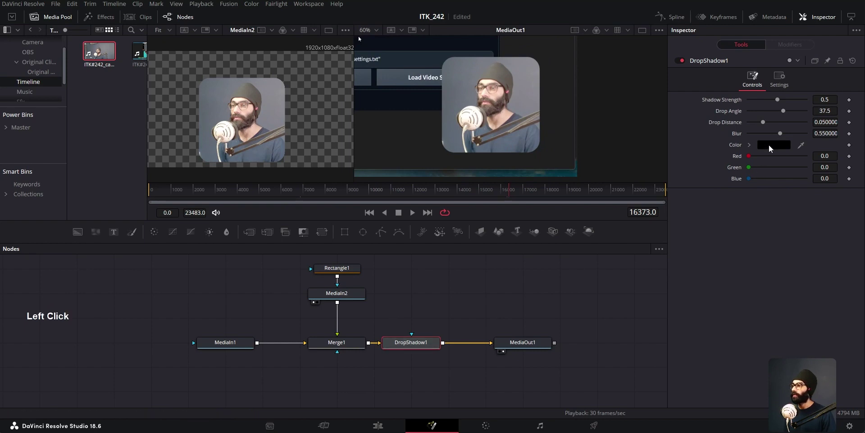
drag(516, 231, 519, 234)
click(504, 300)
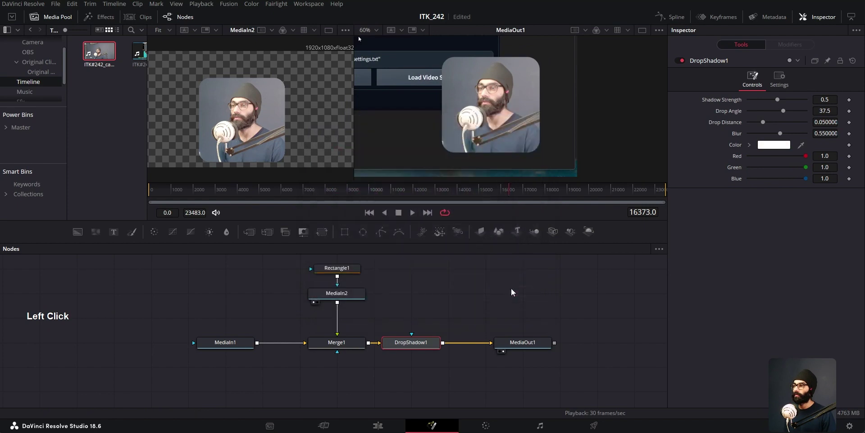
drag(779, 99, 798, 102)
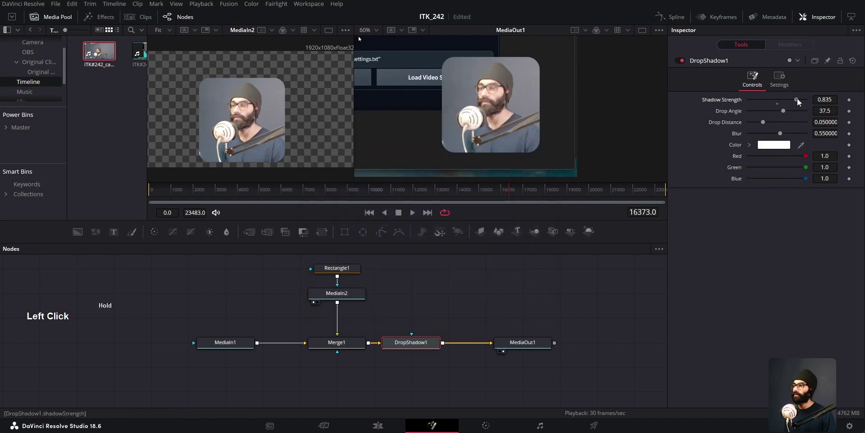
Nudge DropShadow1 along the flow and check MediaOut1, Merge1 and MediaIn1 in the viewer
mouse_move(418, 344)
mouse_down()
mouse_move(455, 344)
mouse_move(418, 343)
mouse_up()
click(520, 342)
scroll(547, 111, down, 3)
scroll(434, 97, up, 1)
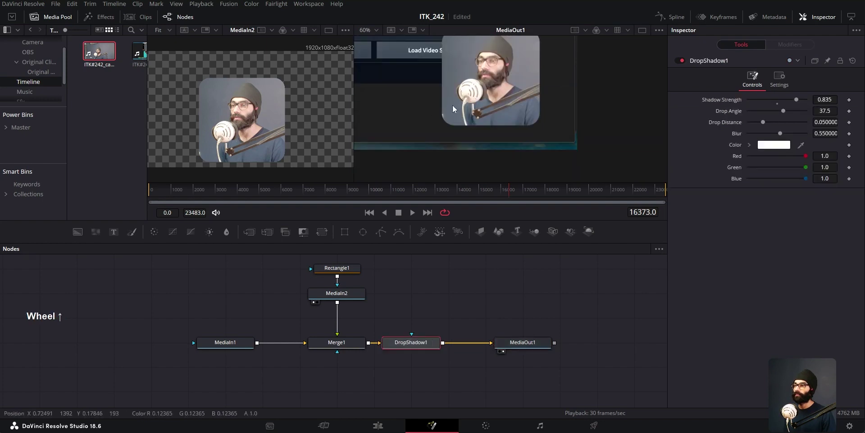
scroll(472, 120, down, 2)
middle_click(473, 104)
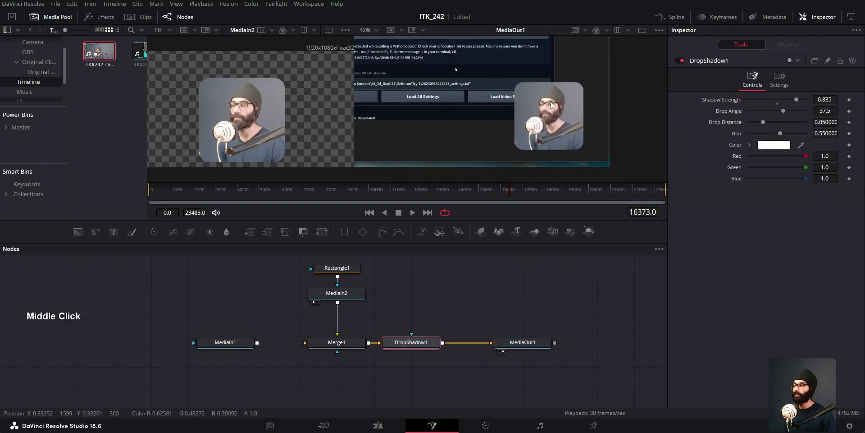
click(348, 341)
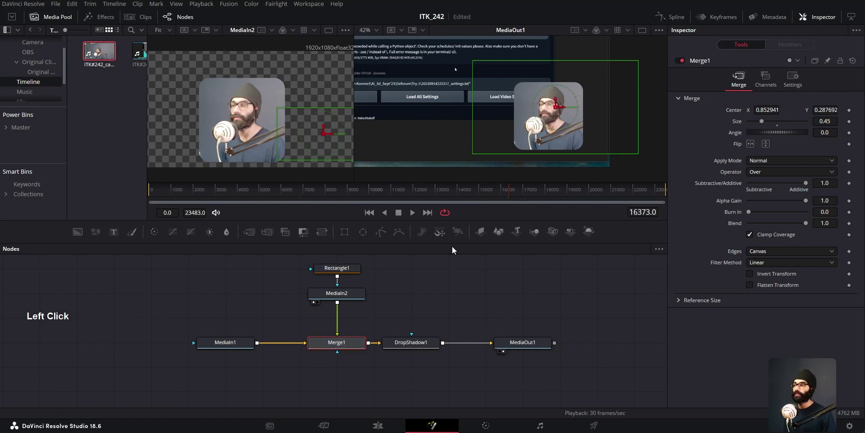
click(249, 347)
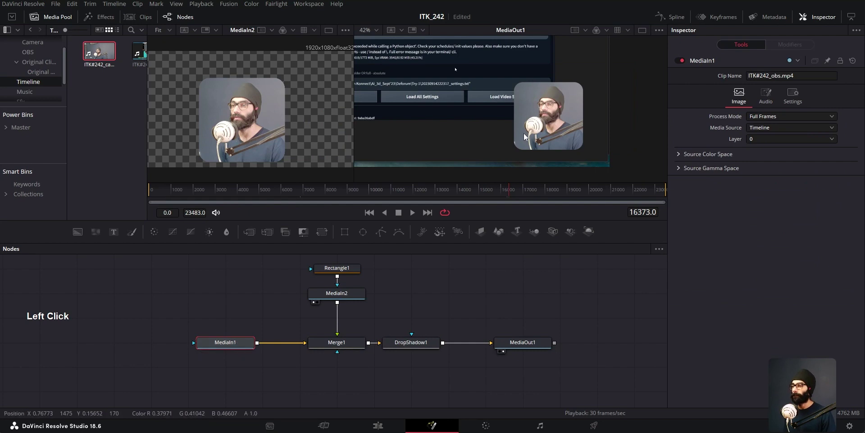
scroll(482, 108, up, 2)
Lower DropShadow1's shadow strength to 0.559
click(408, 343)
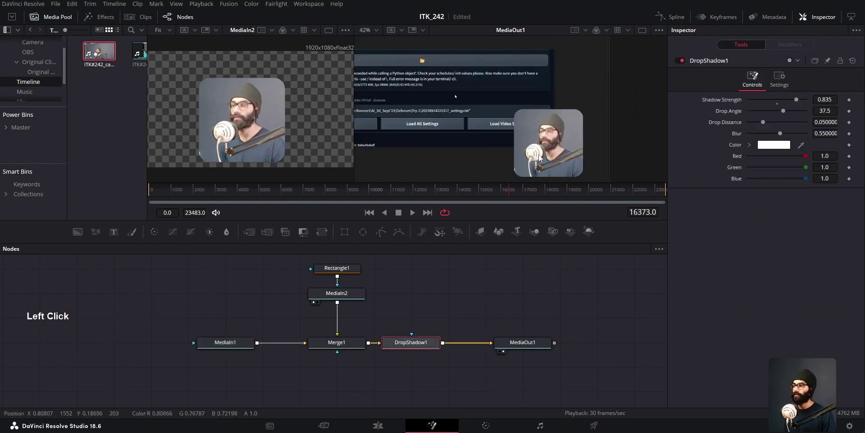
scroll(522, 145, up, 2)
ctrl+scroll(477, 85, down, 4)
ctrl+scroll(497, 149, up, 6)
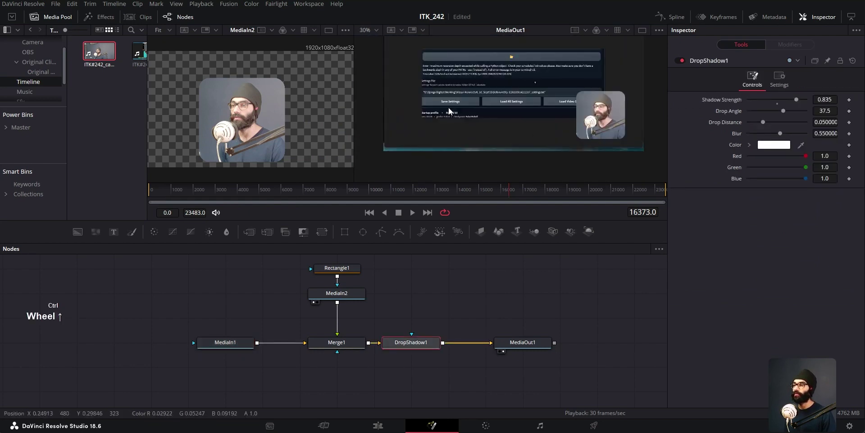
ctrl+scroll(414, 72, up, 6)
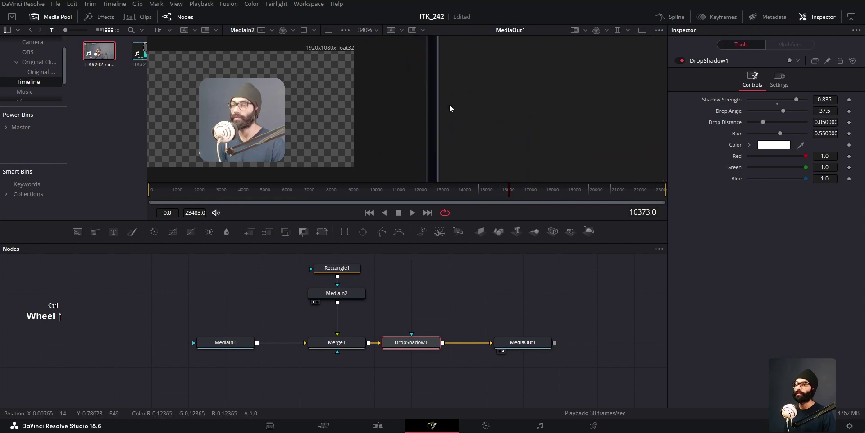
mouse_move(787, 99)
mouse_down()
mouse_move(750, 101)
mouse_move(781, 100)
mouse_up()
Pan and zoom the output viewer to re-frame the composite image
ctrl+scroll(522, 124, down, 8)
middle_click(468, 101)
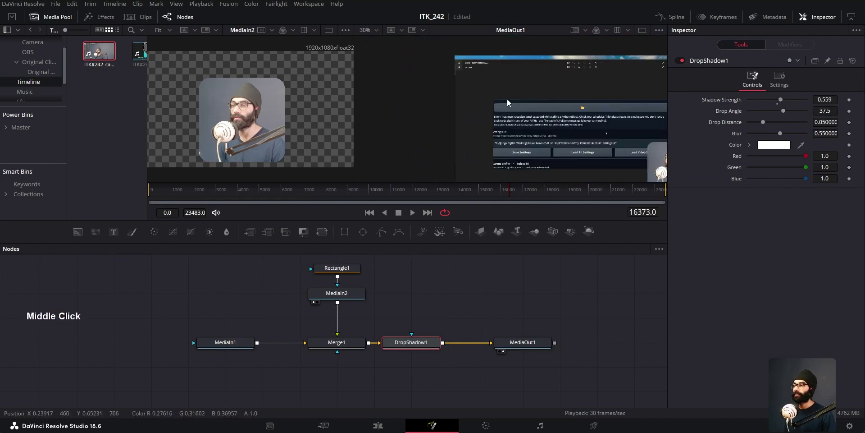
ctrl+scroll(498, 91, up, 2)
ctrl+scroll(498, 91, down, 2)
scroll(507, 80, down, 2)
middle_click(573, 115)
scroll(583, 136, down, 2)
middle_click(583, 134)
scroll(583, 131, up, 1)
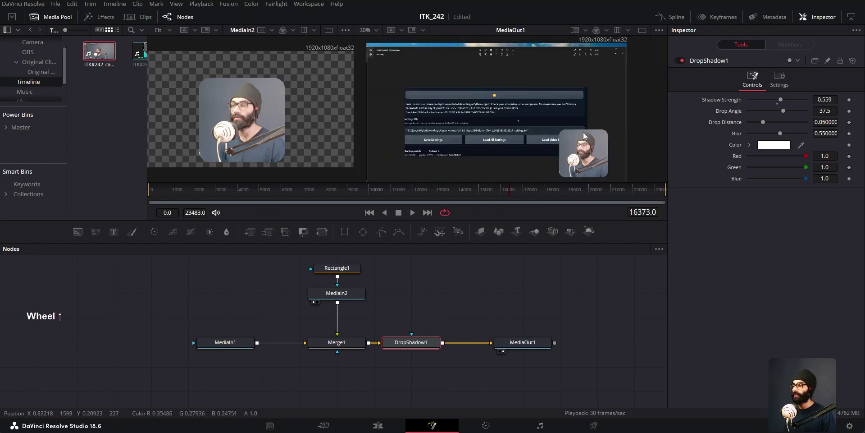
middle_click(549, 105)
scroll(549, 104, up, 1)
Delete the MediaIn1 node and move Merge1 left into the freed space
click(337, 346)
key(alt+Tab)
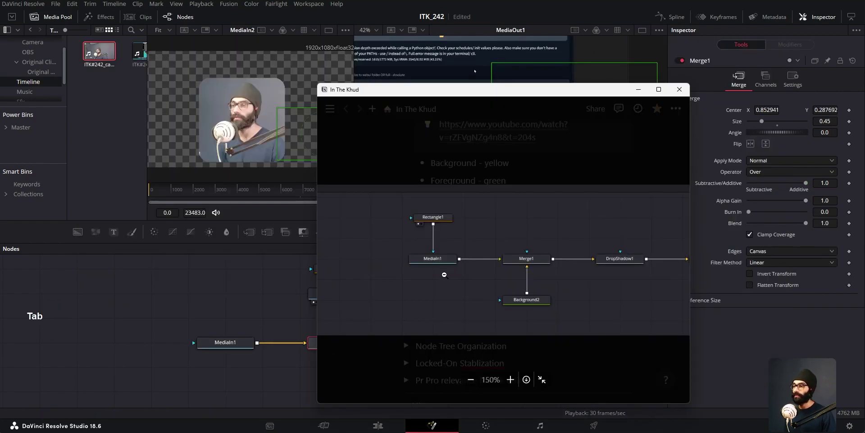
key(alt+Tab)
click(294, 377)
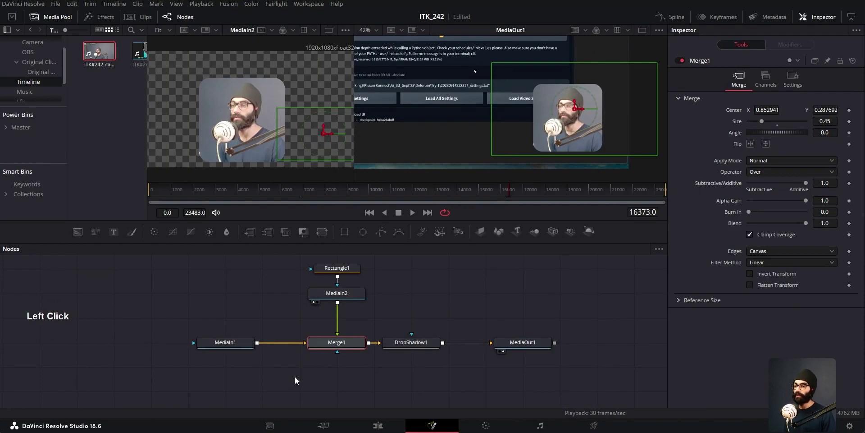
click(227, 345)
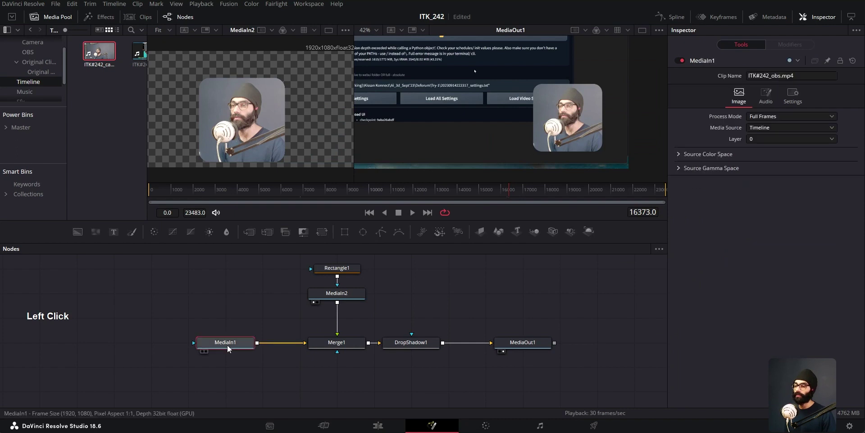
key(BackSpace)
drag(338, 343, 304, 345)
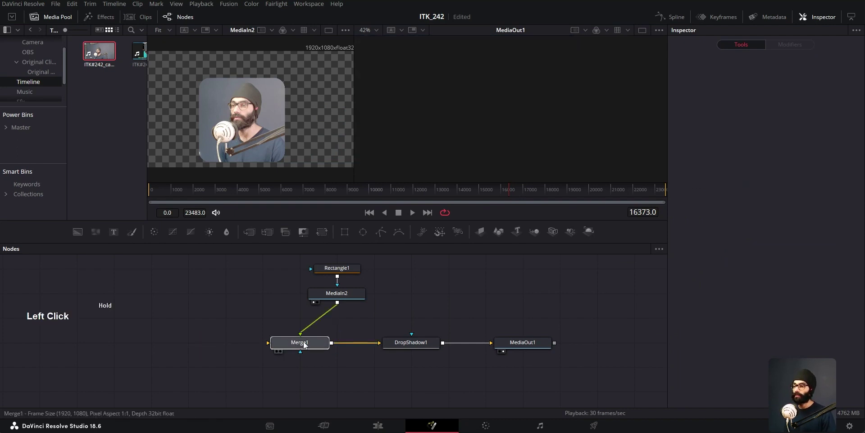
Bring up the 'Node set-up for alpha matte mask' notes and review their node diagram
key(alt+Tab)
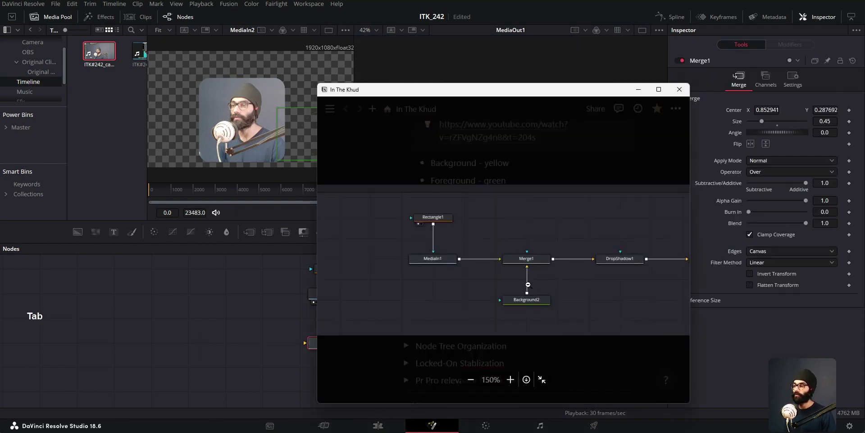
key(alt+Tab)
key(alt+Tab)
click(221, 366)
click(466, 282)
key(Escape)
scroll(495, 239, up, 3)
click(493, 252)
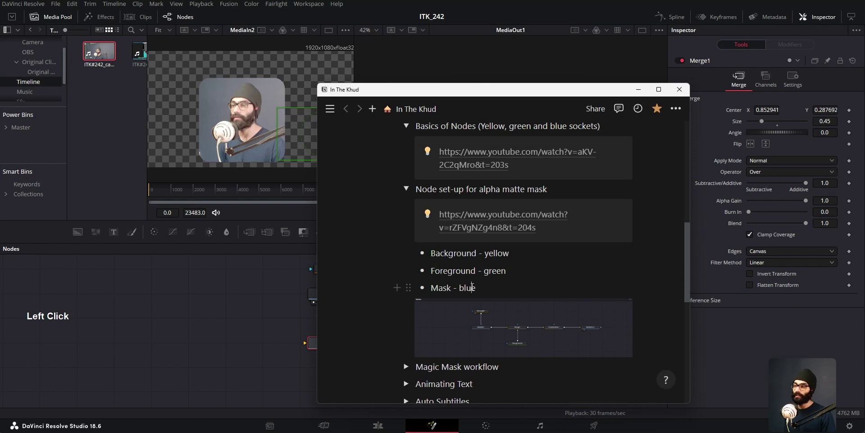
Add a Background1 node via the 'background' search and line it up under Merge1
click(177, 336)
key(shift+space)
text(background)
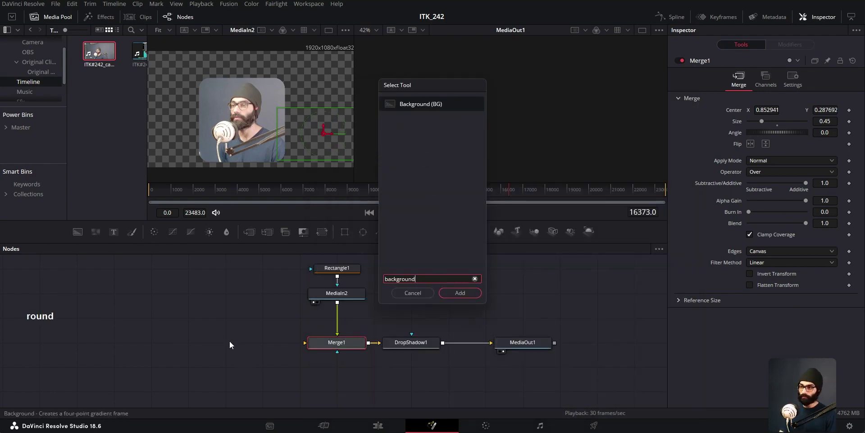
key(Return)
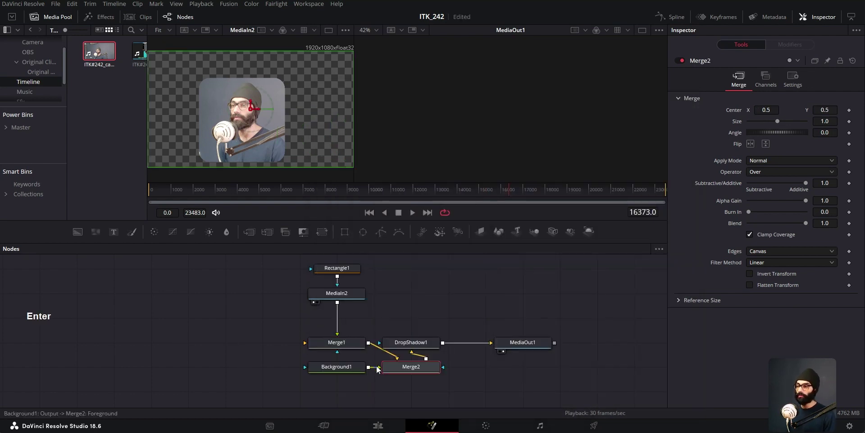
click(163, 337)
key(shift+space)
text(background)
key(Return)
drag(153, 346, 305, 342)
drag(269, 392, 348, 394)
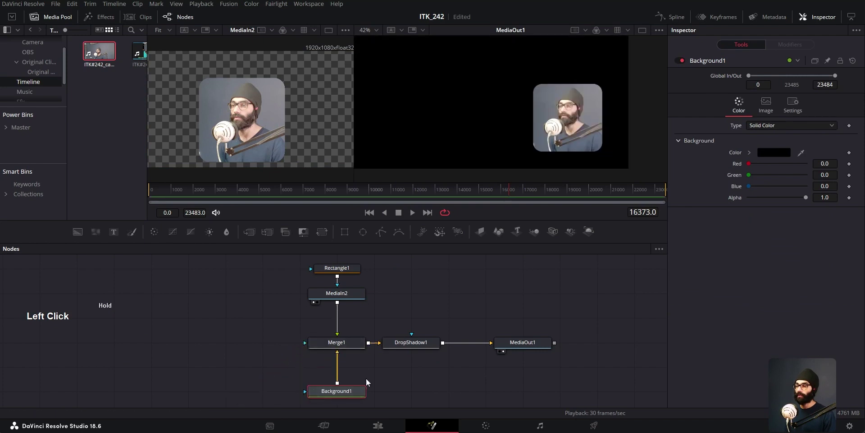
Change DropShadow1's shadow angle to 34.0
click(415, 343)
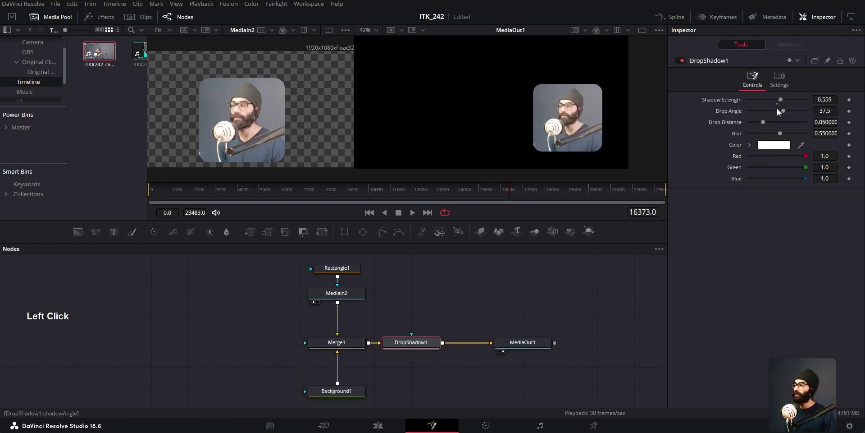
drag(780, 100, 768, 122)
scroll(496, 109, down, 2)
scroll(508, 114, up, 2)
ctrl+scroll(502, 115, down, 3)
ctrl+scroll(502, 115, up, 2)
Set Background1's alpha to 0 so the background is transparent
click(336, 390)
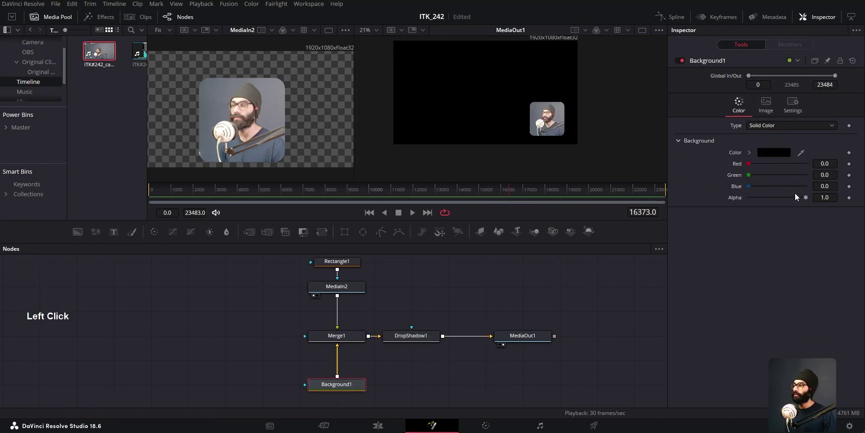
drag(806, 198, 721, 201)
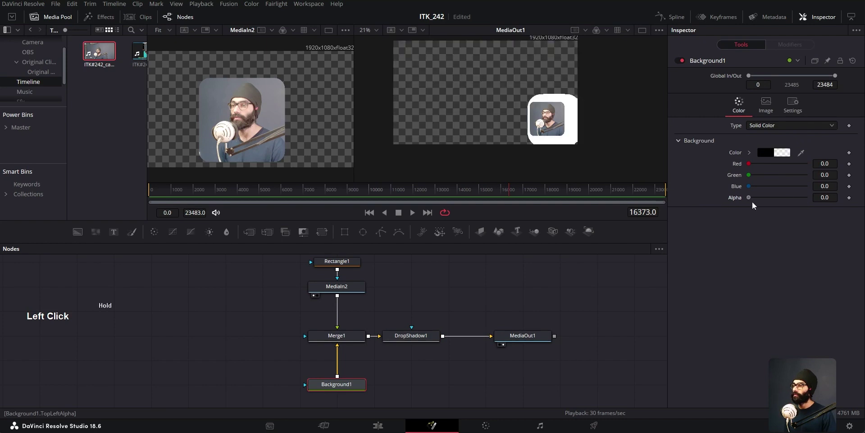
scroll(553, 121, up, 1)
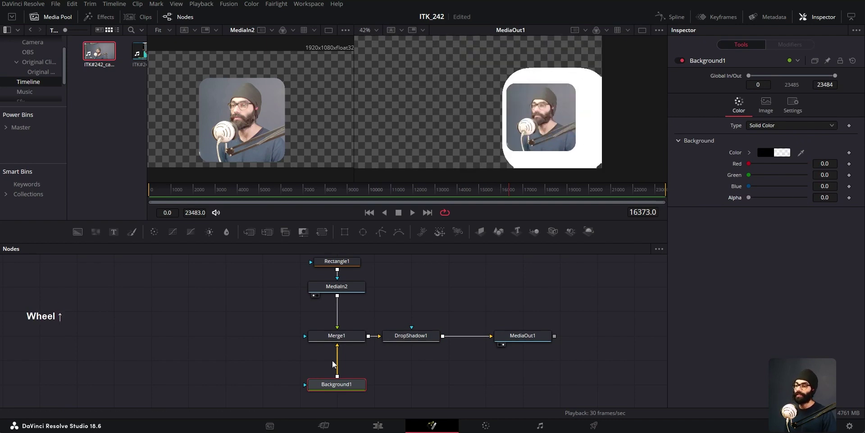
Reduce DropShadow1's strength and blur for a tighter, softer shadow
click(411, 335)
drag(781, 102, 751, 124)
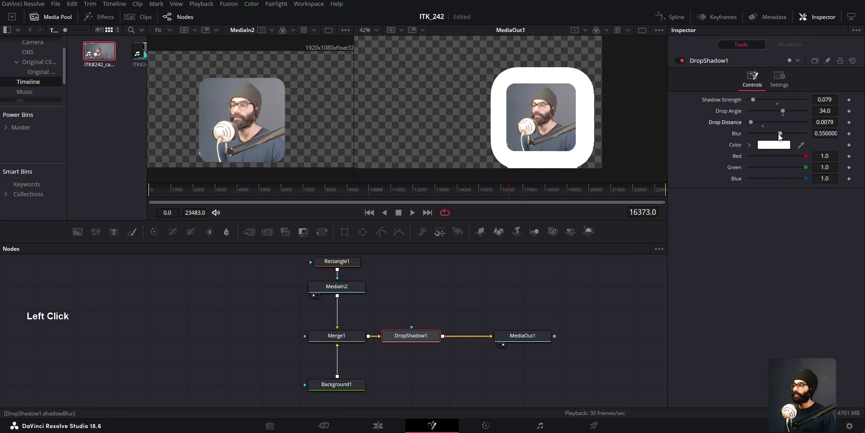
drag(781, 134, 758, 134)
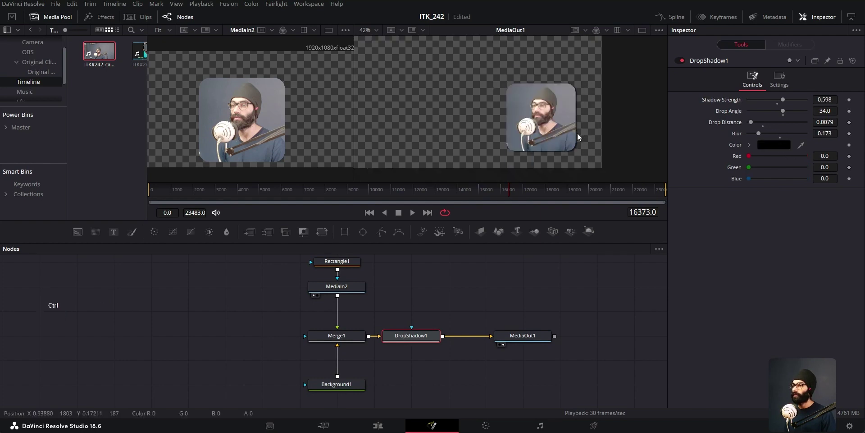
scroll(579, 136, up, 2)
scroll(579, 137, down, 2)
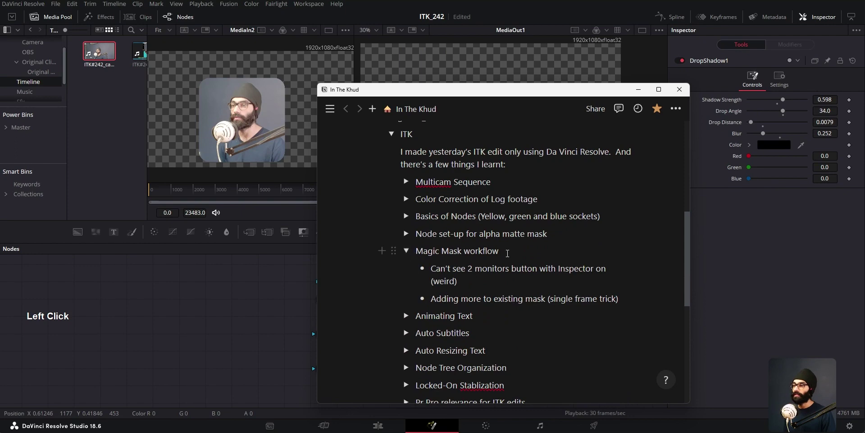
key(alt+Tab)
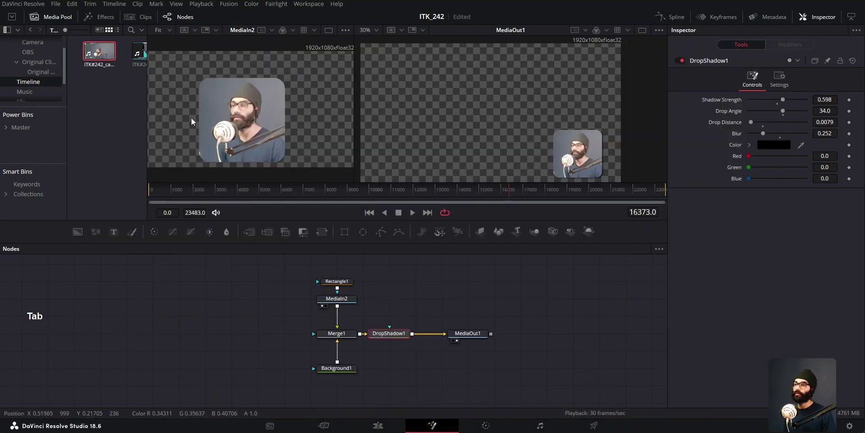
click(295, 116)
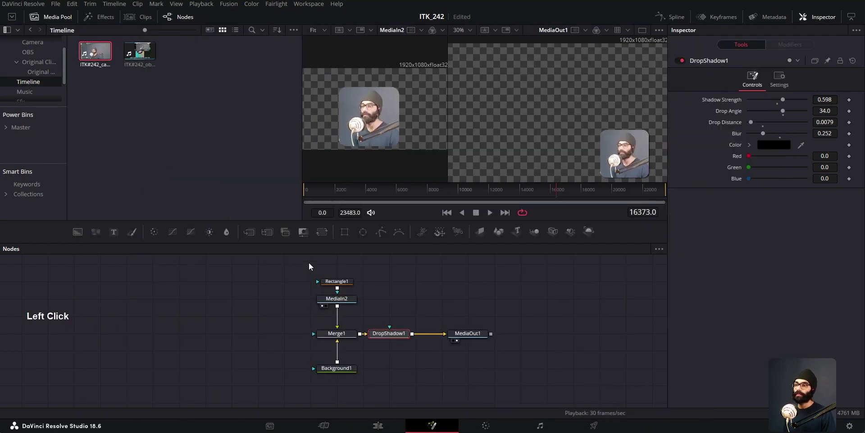
Switch to the edit timeline and play through the Cam-1 clip
click(378, 426)
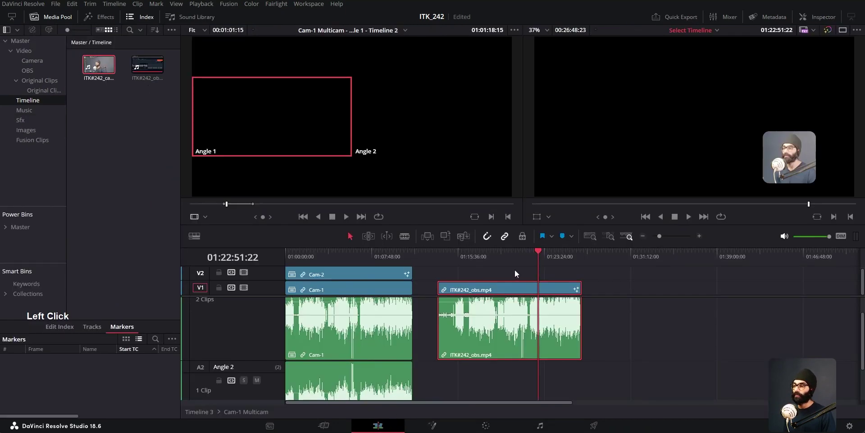
click(333, 291)
scroll(615, 270, up, 3)
click(615, 270)
key(space)
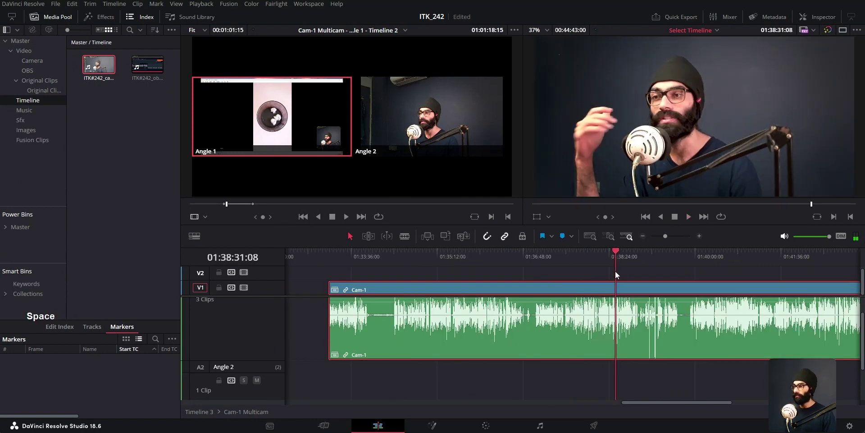
key(Left)
key(Left)
key(Left)
key(Left)
key(Left)
key(Left)
key(Left)
key(Left)
key(Left)
key(Left)
key(Left)
key(Left)
key(Left)
key(Left)
key(Left)
key(Left)
key(Left)
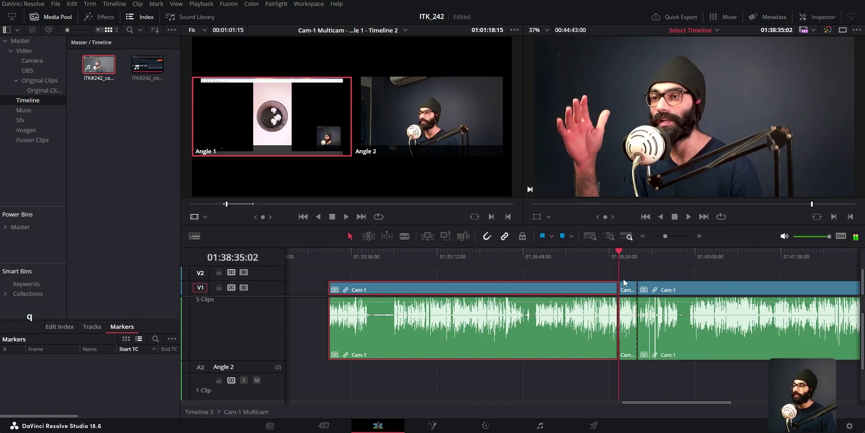
Open the short Cam-1 clip in the Fusion page, scrub its frames, then return to Edit
click(632, 290)
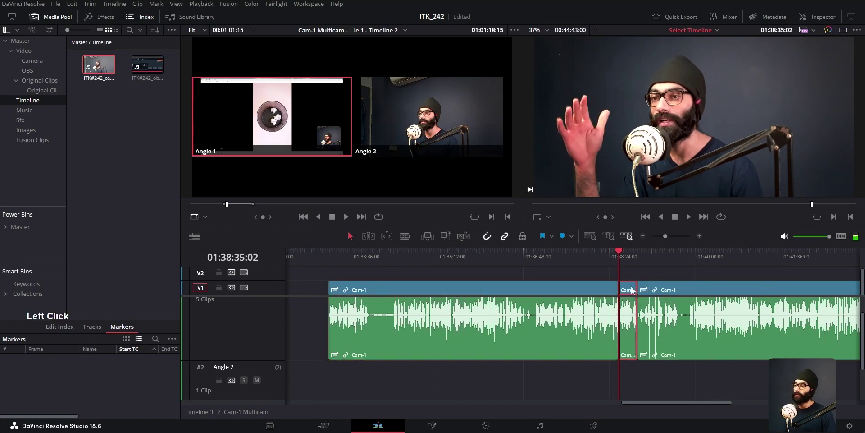
right_click(632, 290)
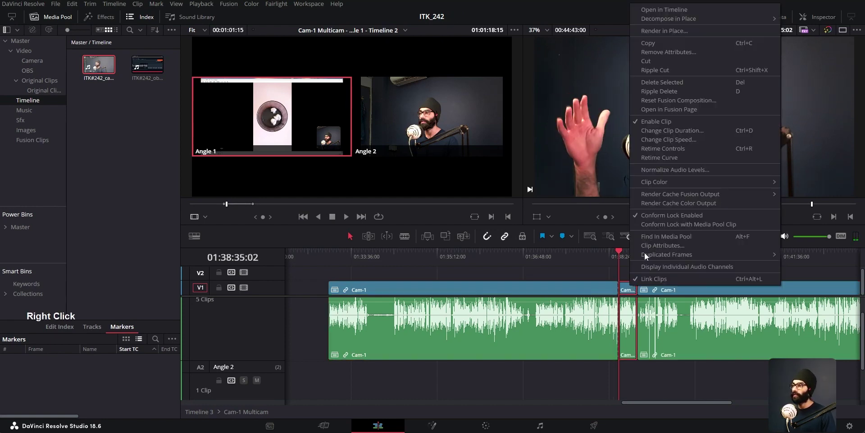
click(690, 109)
drag(325, 192, 467, 195)
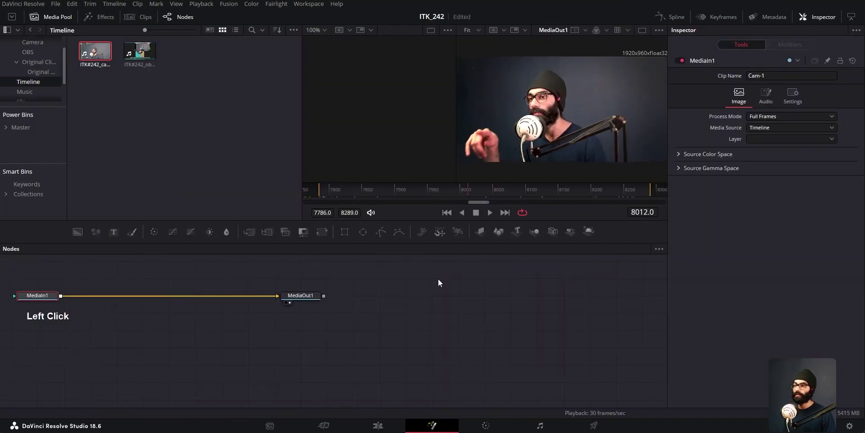
click(387, 429)
Bring up the context menu for the middle Cam-1 clip
alt+scroll(556, 310, up, 3)
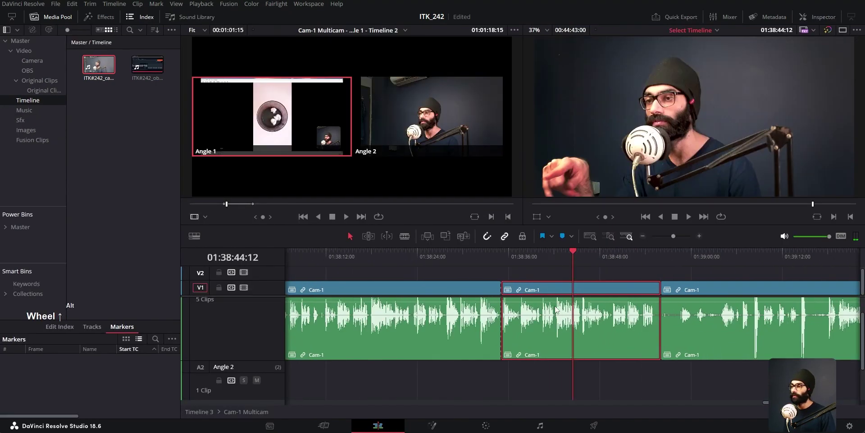
click(528, 289)
right_click(541, 288)
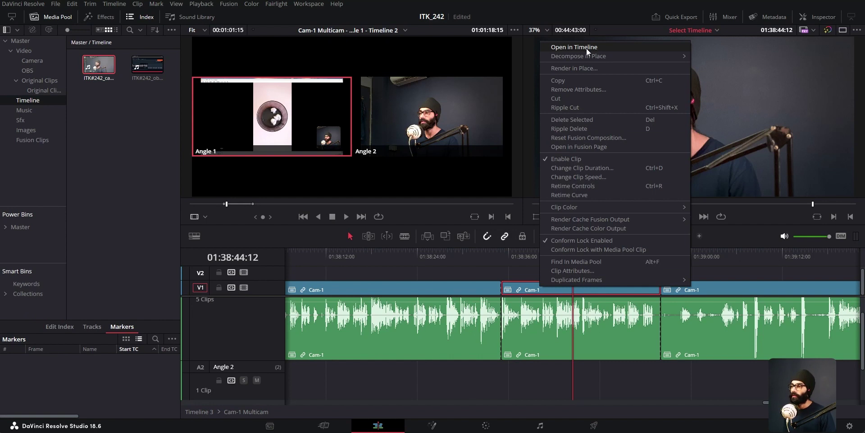
Open the middle clip in Fusion and space MediaIn1 and MediaOut1 apart lower in the graph
click(595, 147)
scroll(208, 329, up, 1)
middle_click(80, 305)
drag(103, 298, 261, 298)
drag(355, 296, 486, 296)
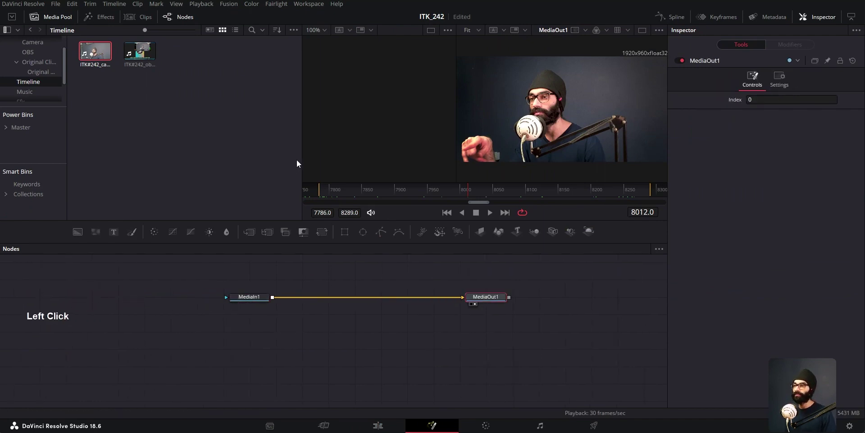
drag(302, 159, 207, 153)
drag(256, 299, 256, 334)
drag(494, 297, 494, 331)
click(493, 331)
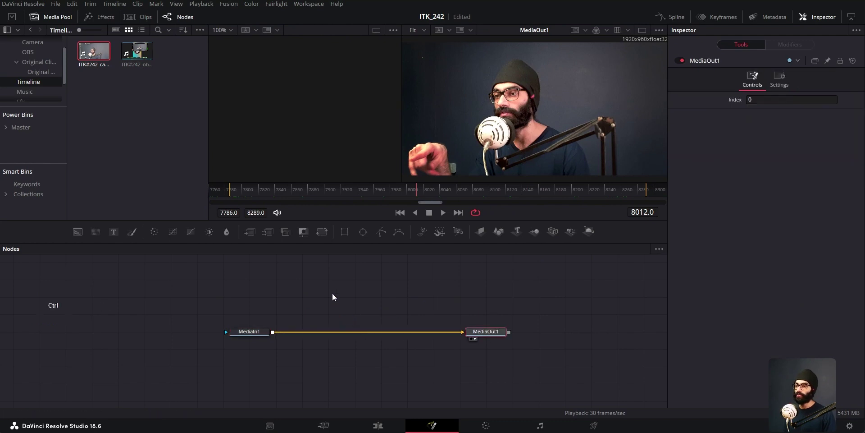
Add a MagicMask1 node fed by MediaIn1 and merge its output into the main line
key(shift+space)
text(magm)
key(Return)
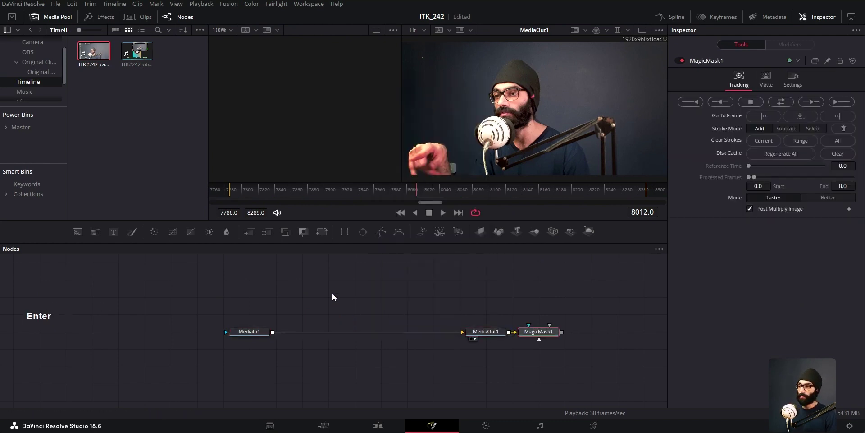
drag(539, 331, 366, 281)
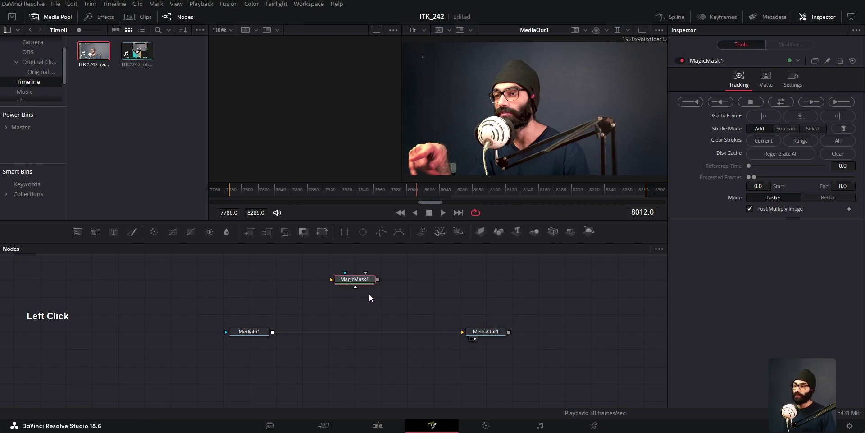
drag(325, 280, 331, 278)
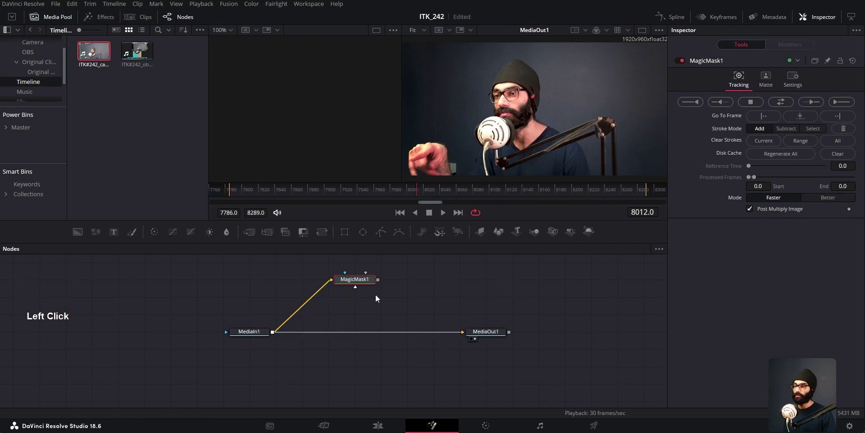
drag(378, 280, 274, 332)
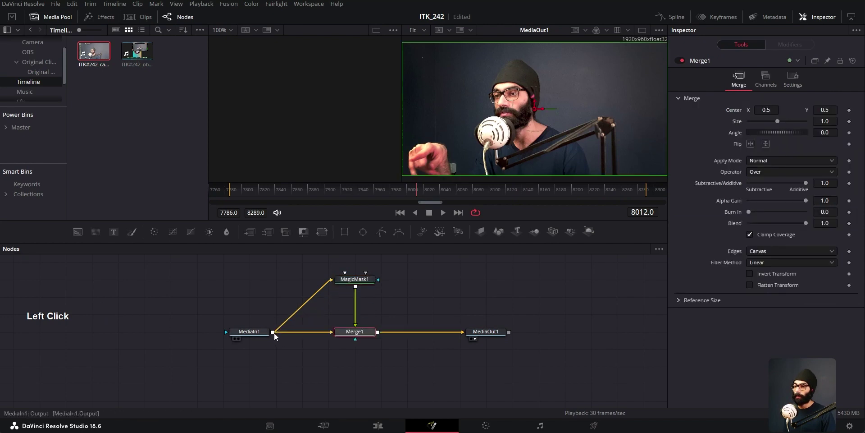
Show MediaOut1 in the left viewer and MagicMask1 in the right, widening both viewers
click(474, 333)
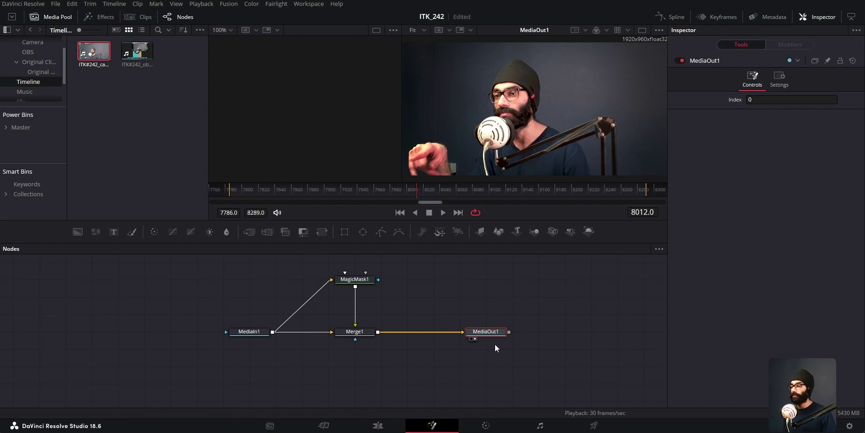
key(1)
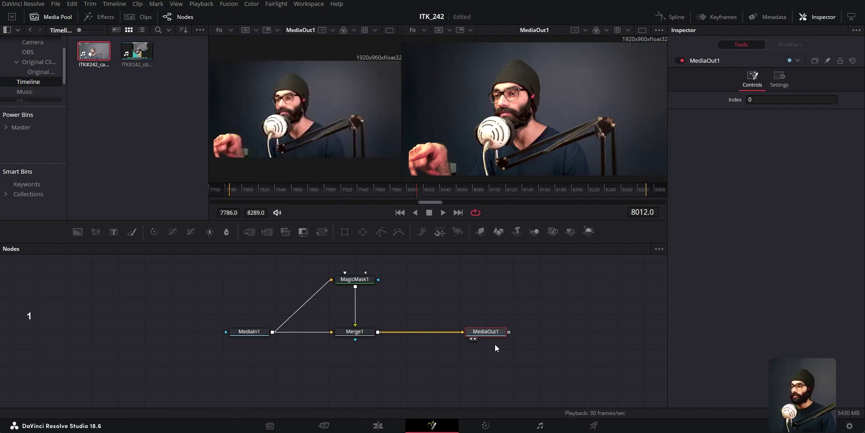
drag(208, 154, 136, 154)
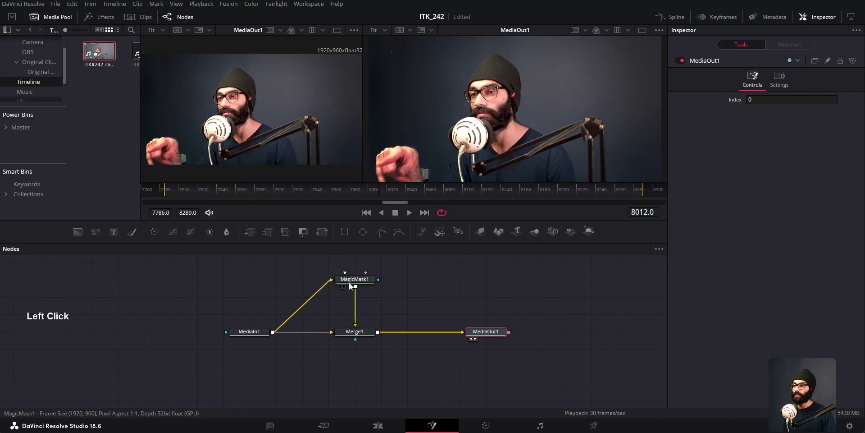
click(355, 279)
key(2)
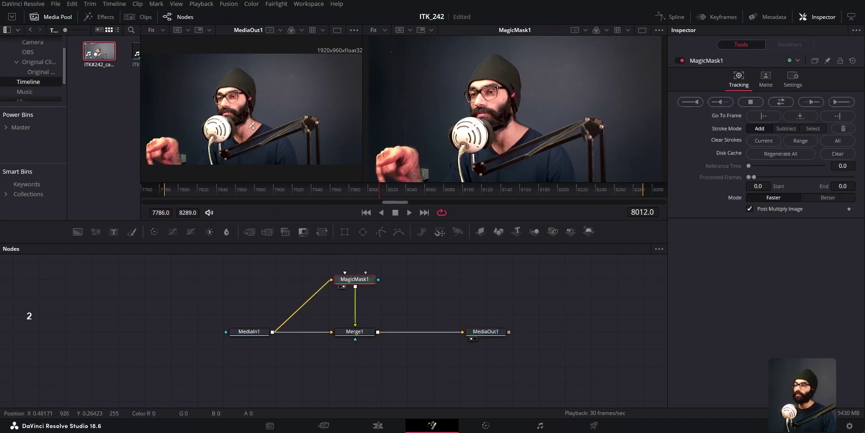
scroll(231, 104, up, 1)
scroll(231, 105, down, 1)
drag(378, 192, 284, 198)
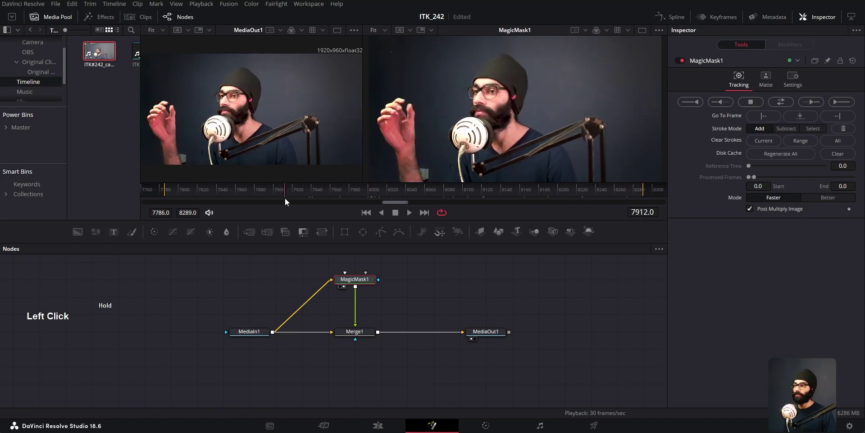
drag(140, 124, 111, 124)
Draw an Add stroke down the person's face and compare it with the final output
mouse_move(218, 77)
mouse_down()
mouse_move(221, 132)
mouse_move(233, 151)
mouse_up()
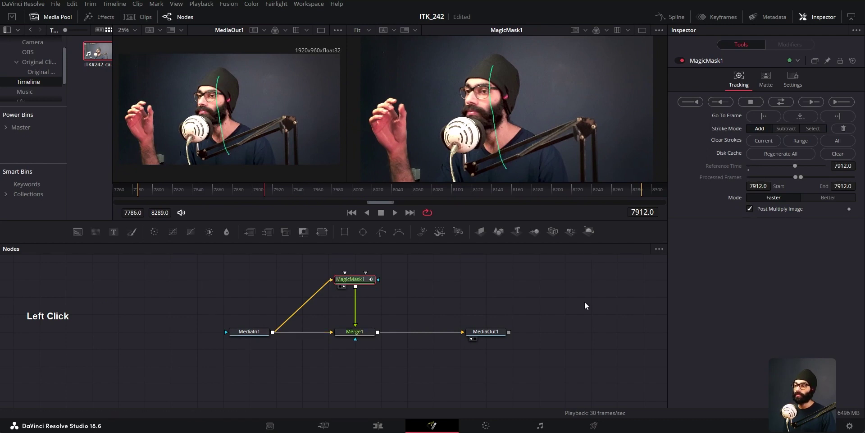
key(1)
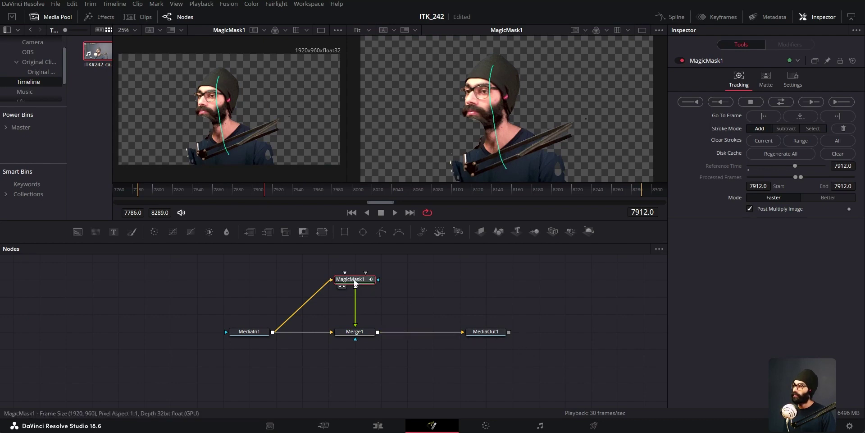
click(483, 334)
key(1)
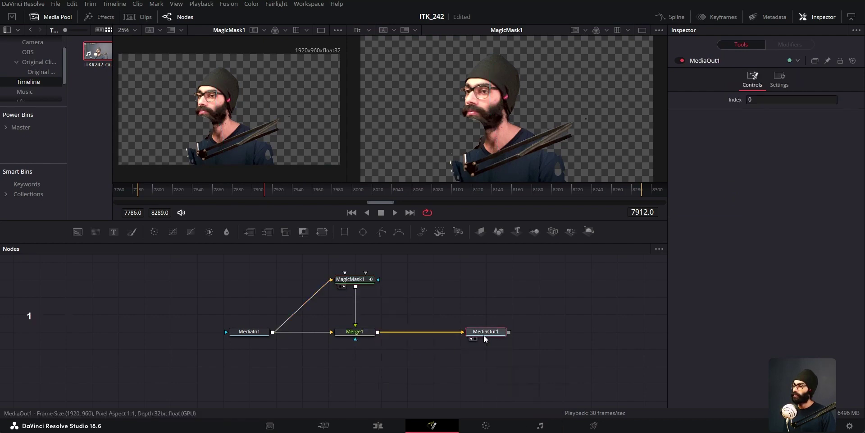
click(350, 279)
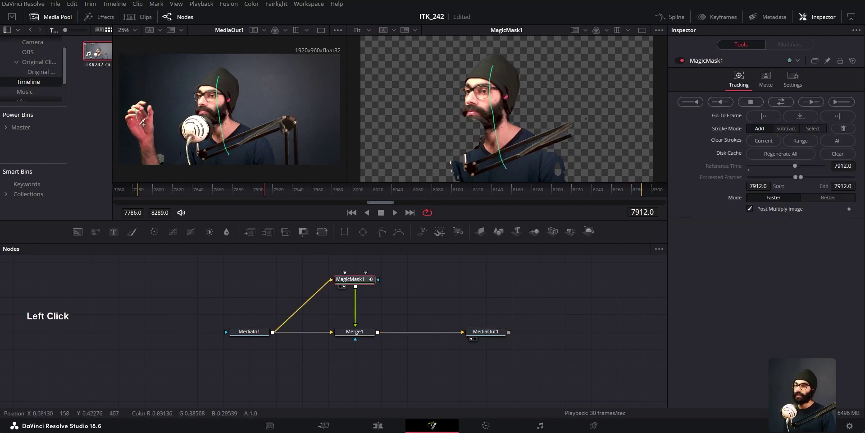
Add mask strokes on the raised hand, microphone, mic stand and glasses edge
drag(153, 150, 153, 151)
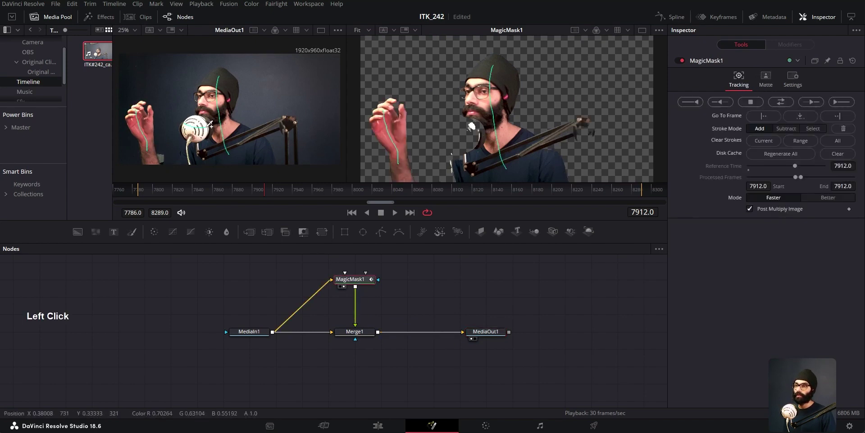
drag(198, 129, 210, 124)
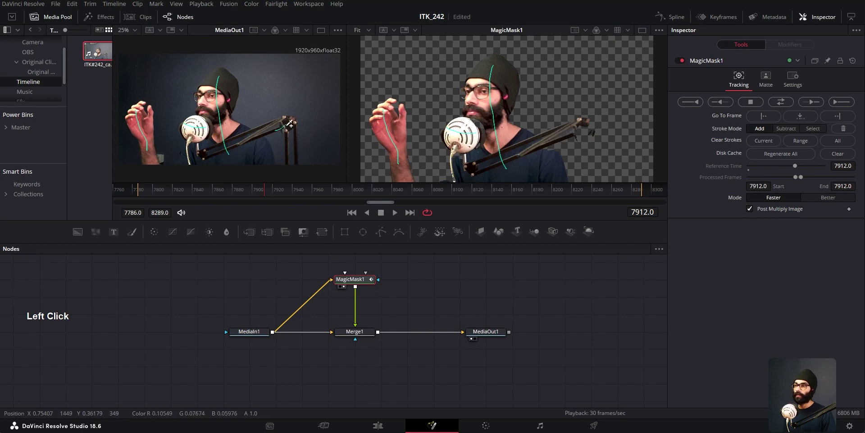
drag(290, 122, 289, 136)
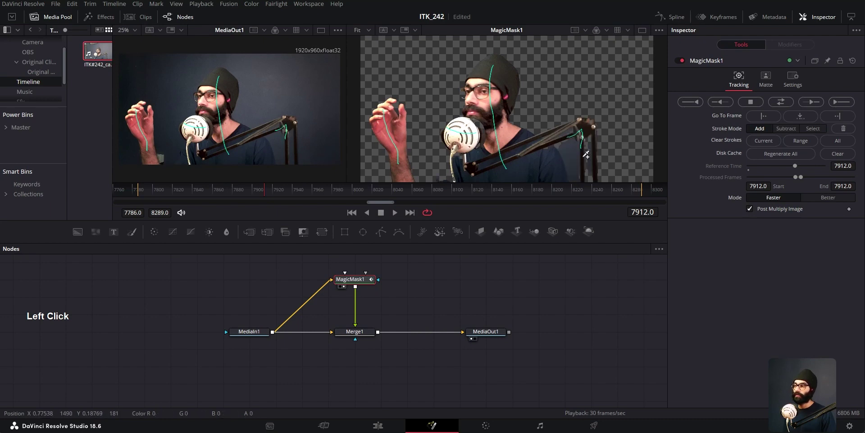
scroll(594, 150, up, 2)
scroll(560, 151, up, 2)
middle_click(516, 113)
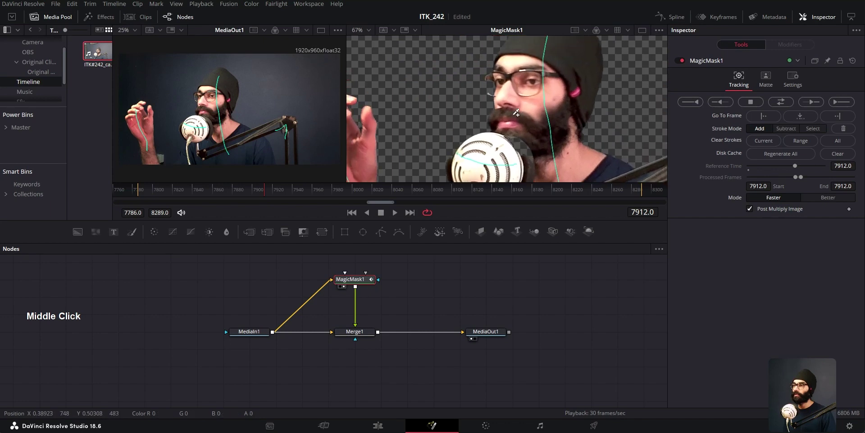
scroll(517, 113, up, 2)
middle_click(465, 71)
scroll(230, 95, up, 5)
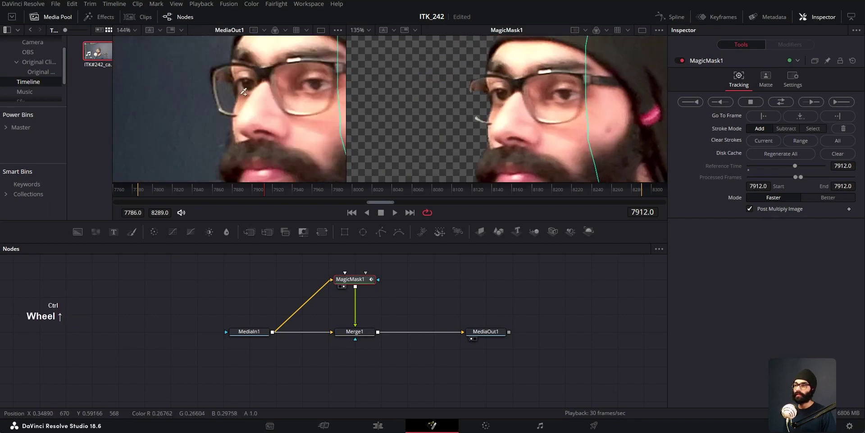
mouse_move(470, 84)
mouse_down()
mouse_move(477, 117)
mouse_move(511, 76)
mouse_up()
Exclude the area below the mic and add the mic cable to the mask
scroll(514, 127, down, 5)
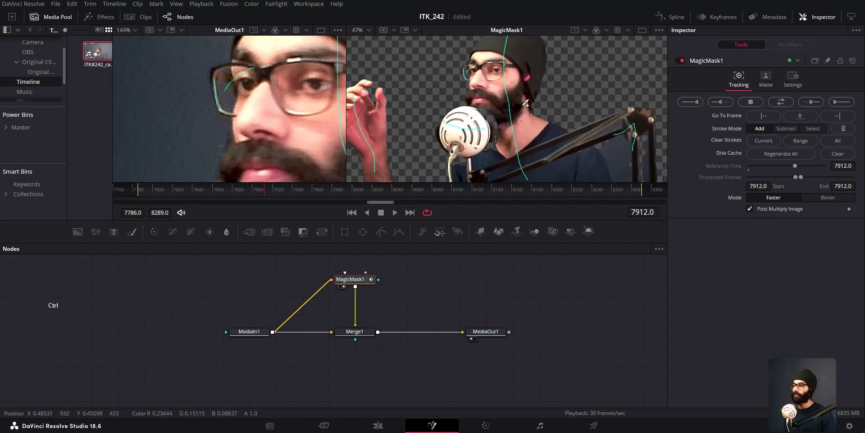
scroll(540, 104, up, 2)
click(564, 139)
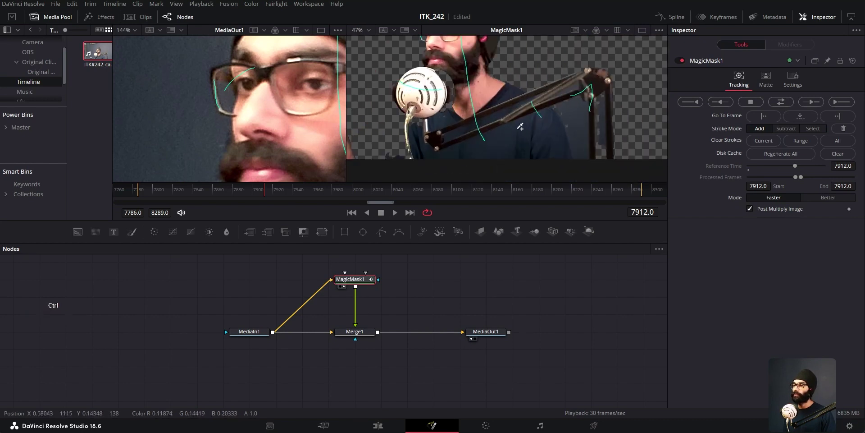
middle_click(551, 131)
scroll(495, 110, up, 3)
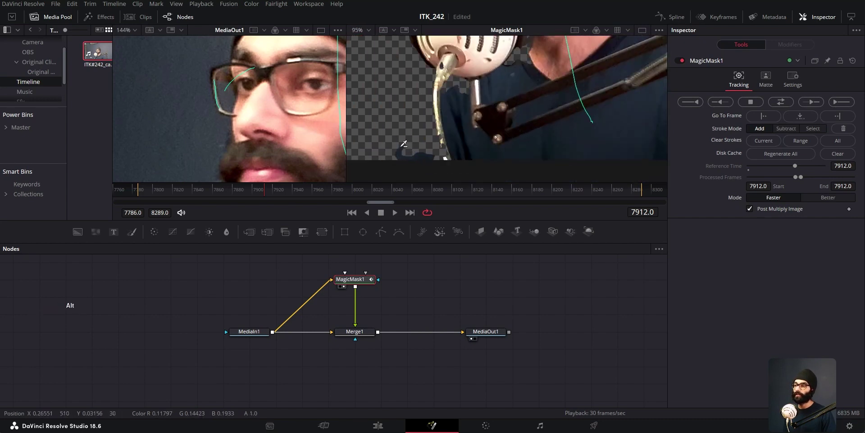
drag(400, 149, 421, 163)
drag(443, 59, 448, 99)
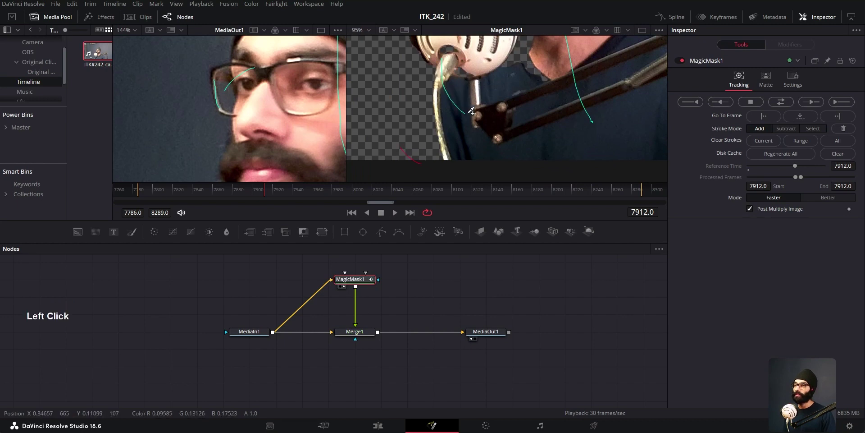
Extend the mask stroke from the beard down the neck
scroll(464, 108, down, 2)
middle_click(484, 99)
click(511, 55)
drag(512, 55, 540, 108)
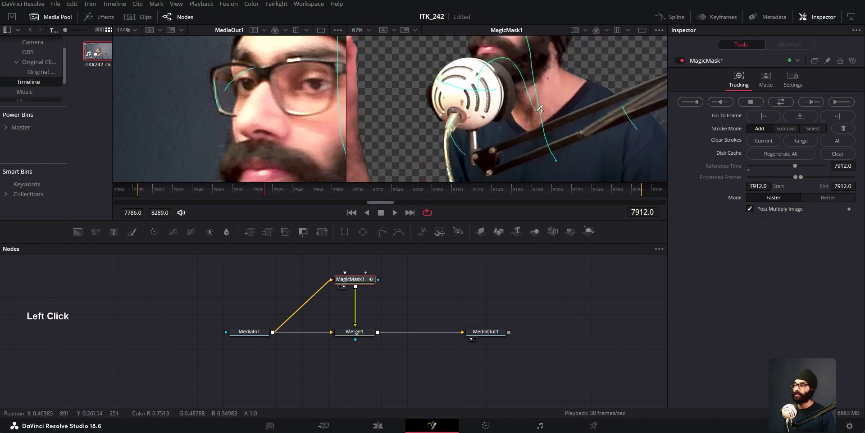
scroll(522, 119, down, 2)
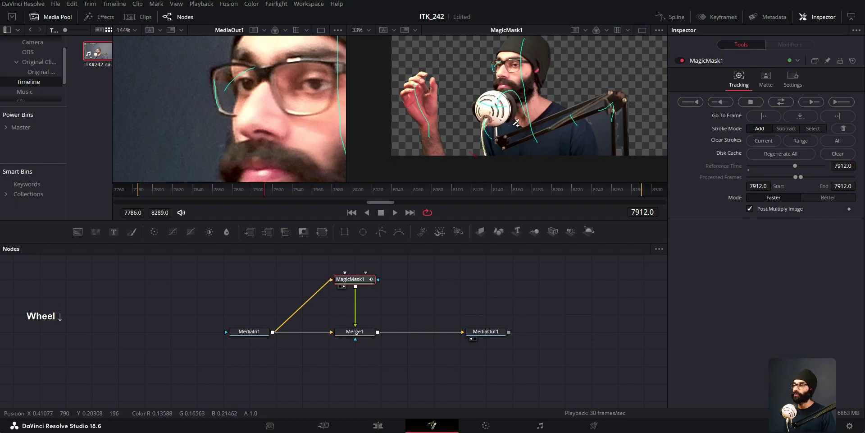
ctrl+scroll(517, 122, down, 1)
scroll(475, 68, up, 2)
scroll(524, 90, down, 1)
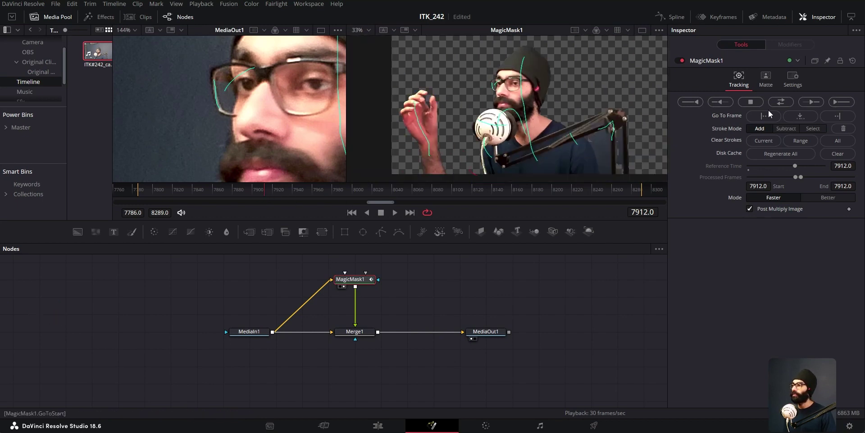
Track MagicMask1 bidirectionally across frames 7786–8289
click(784, 102)
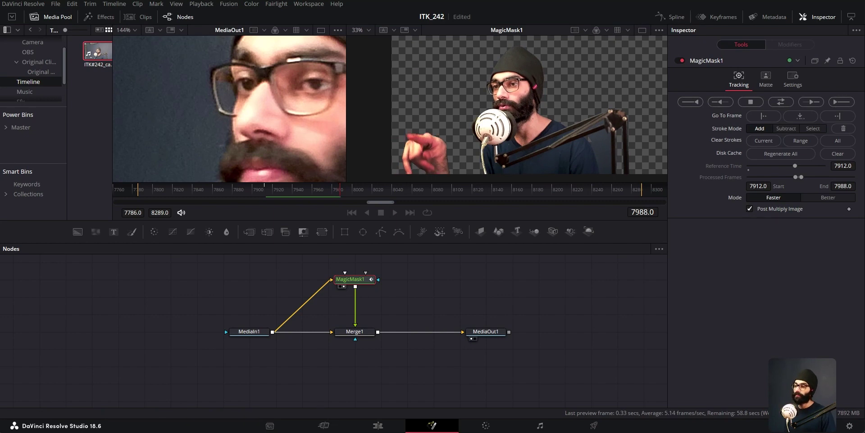
click(389, 428)
click(516, 407)
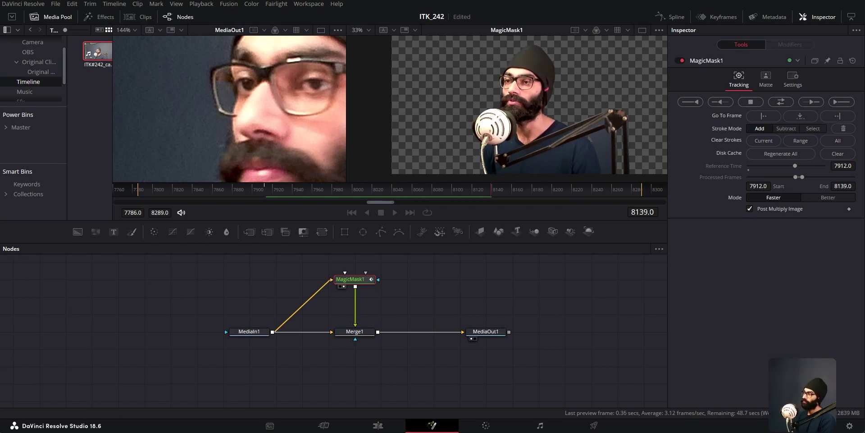
scroll(229, 108, down, 5)
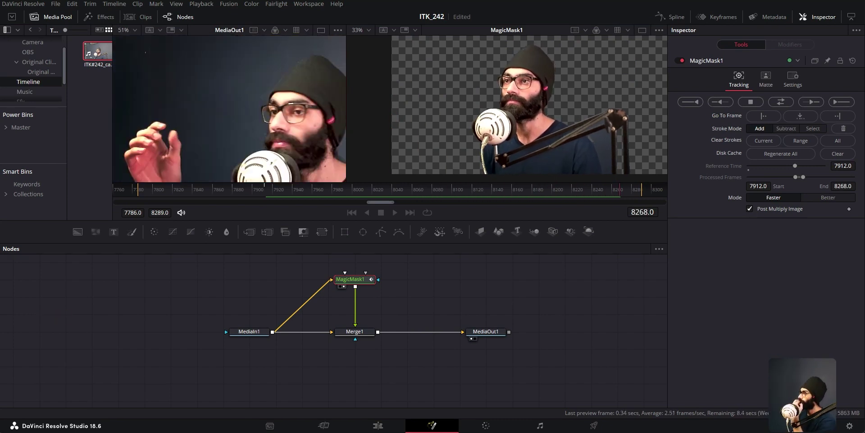
click(452, 372)
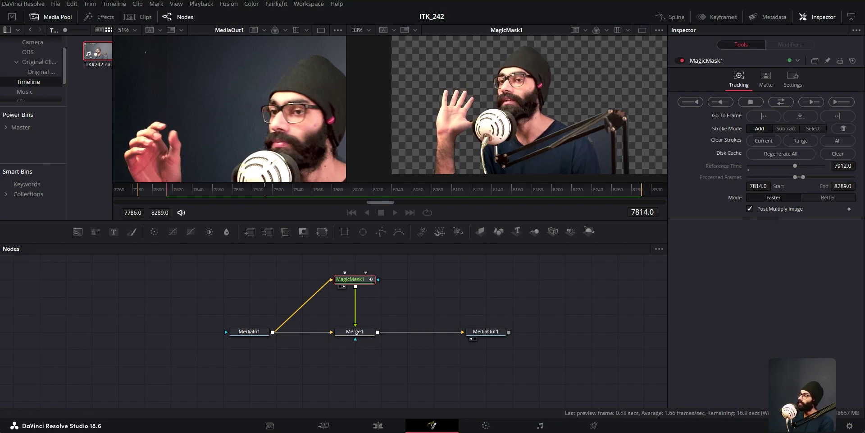
Scrub through the tracked frames to check the mask and refit the viewer
drag(139, 192, 334, 199)
scroll(293, 114, up, 4)
scroll(293, 114, down, 4)
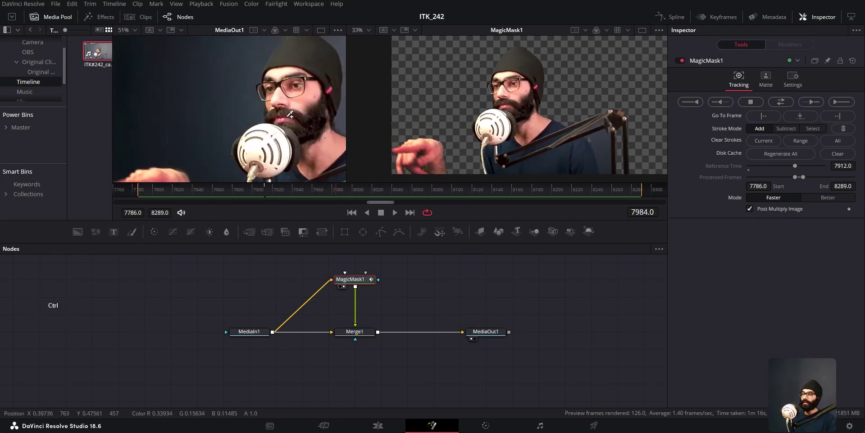
middle_click(293, 113)
At frame 8001, display MediaOut1 in the second viewer, testing and undoing a Merge1 shift
click(354, 191)
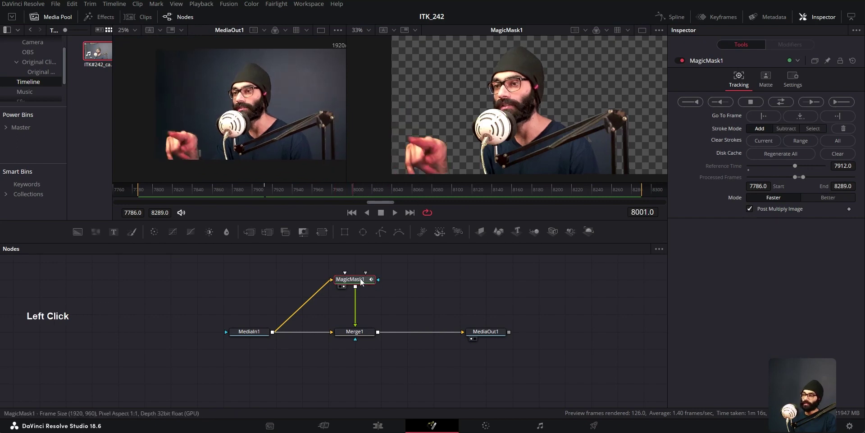
click(487, 329)
key(2)
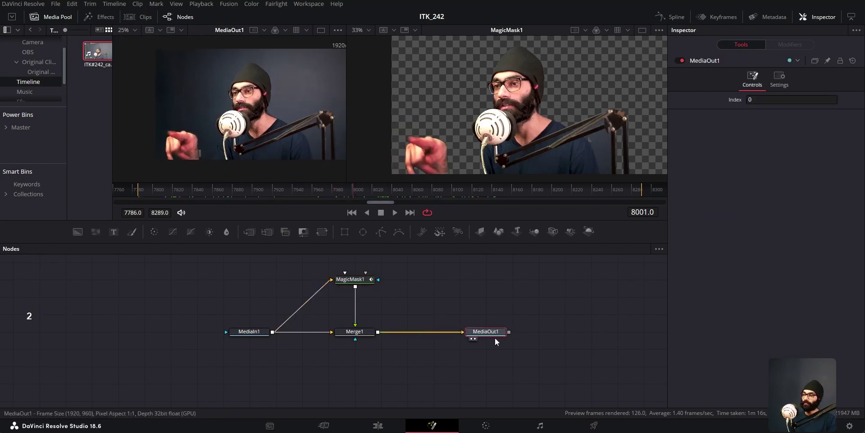
click(354, 331)
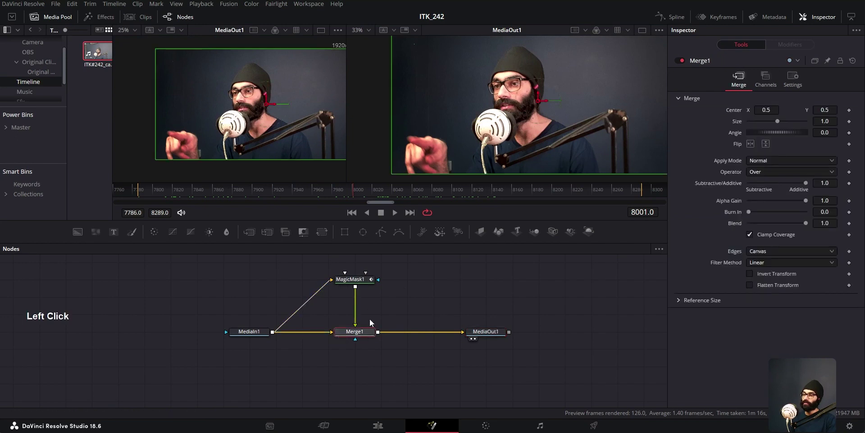
drag(546, 104, 441, 108)
key(ctrl+z)
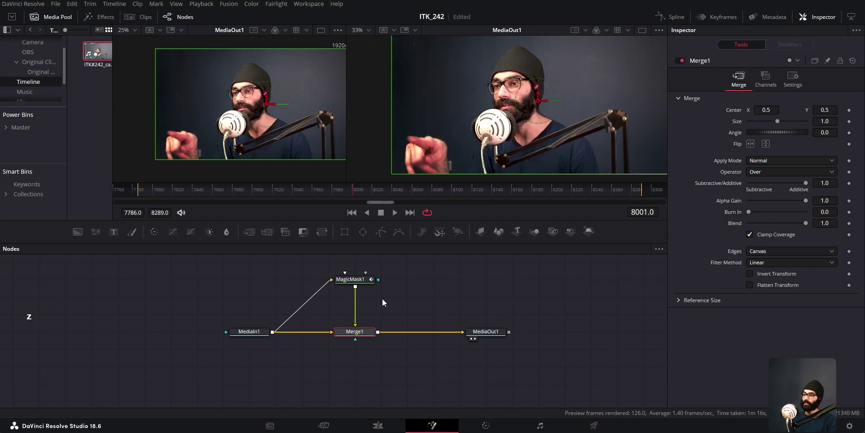
middle_click(382, 298)
click(426, 288)
Add a Text 3D node via the 'text' tool search and try wiring it toward the merge
key(shift+space)
text(text)
key(Return)
click(433, 283)
drag(458, 282, 381, 338)
drag(459, 285, 380, 336)
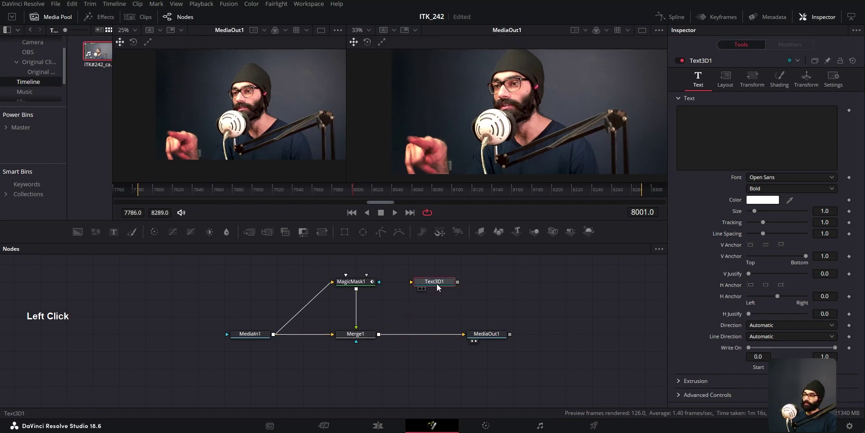
Delete the Text3D1 node from the comp
click(437, 282)
key(Delete)
click(438, 281)
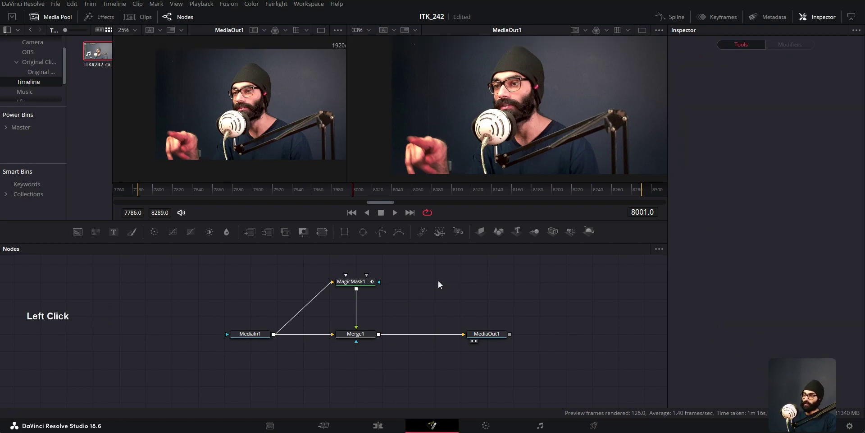
Drop a Text+ node onto the Merge1–MediaOut1 link and set its text to 'some text'
key(shift+space)
text(text)
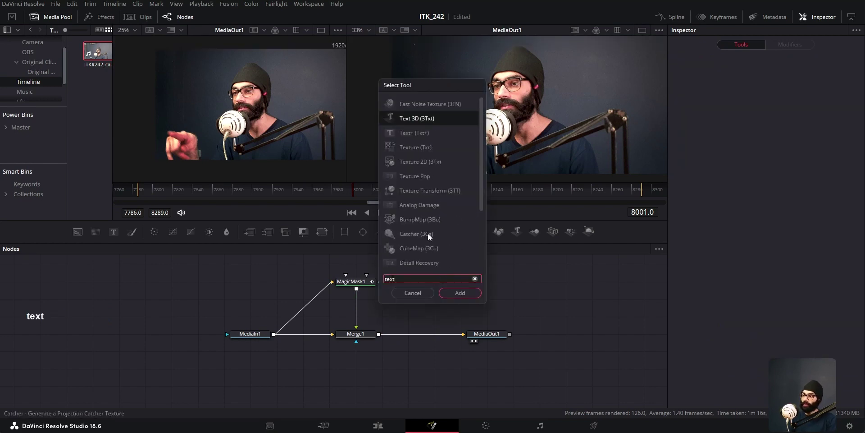
click(423, 135)
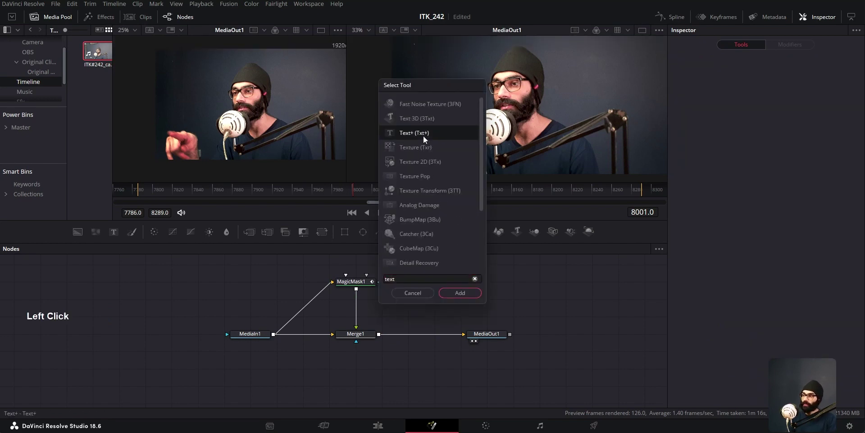
click(428, 293)
drag(113, 234, 408, 334)
click(728, 152)
text(some text)
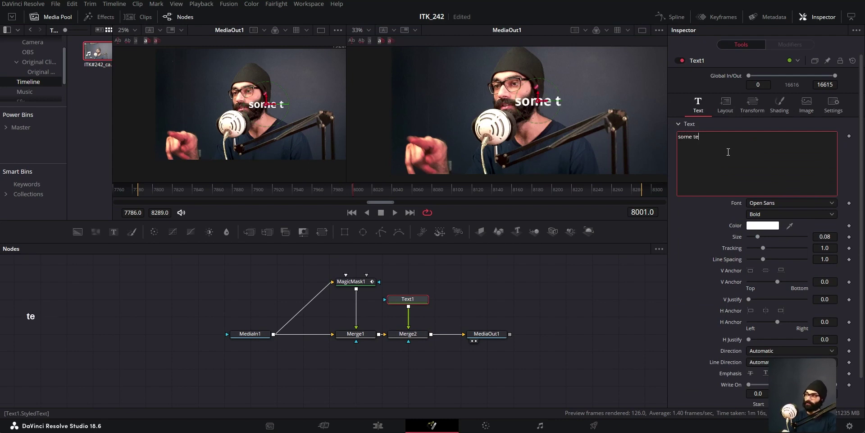
click(526, 281)
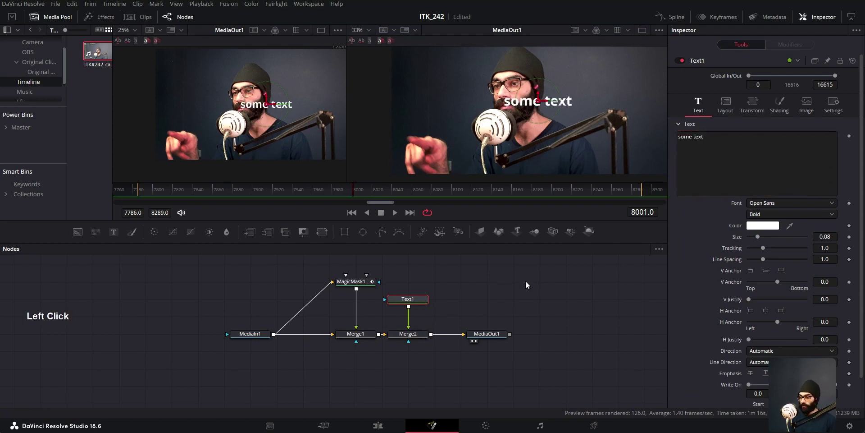
Insert Text1 and Merge2 between MediaIn1 and Merge1, tidying the node layout
drag(404, 281, 413, 340)
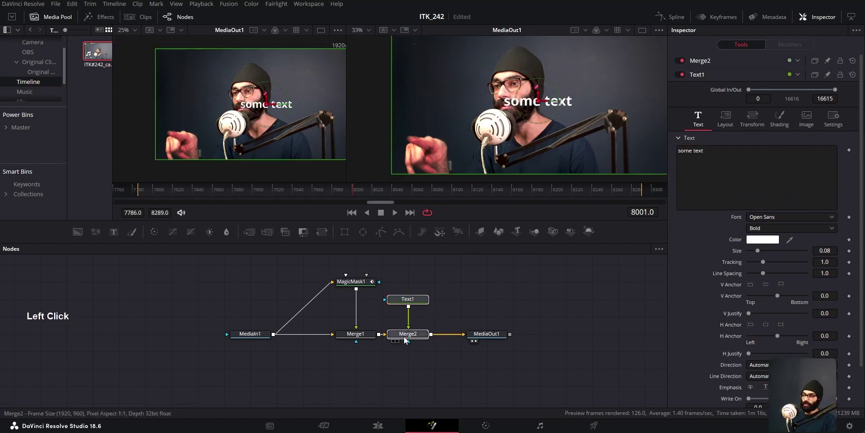
drag(413, 304, 306, 298)
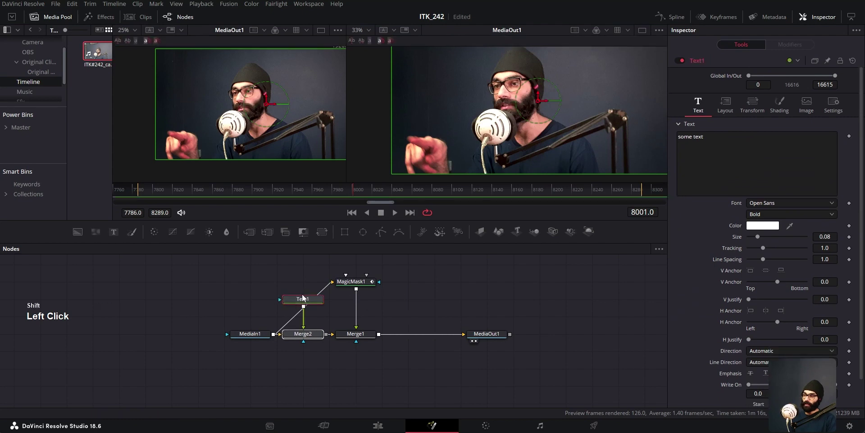
mouse_move(308, 338)
mouse_down()
mouse_move(341, 338)
mouse_move(310, 337)
mouse_up()
drag(334, 260, 408, 334)
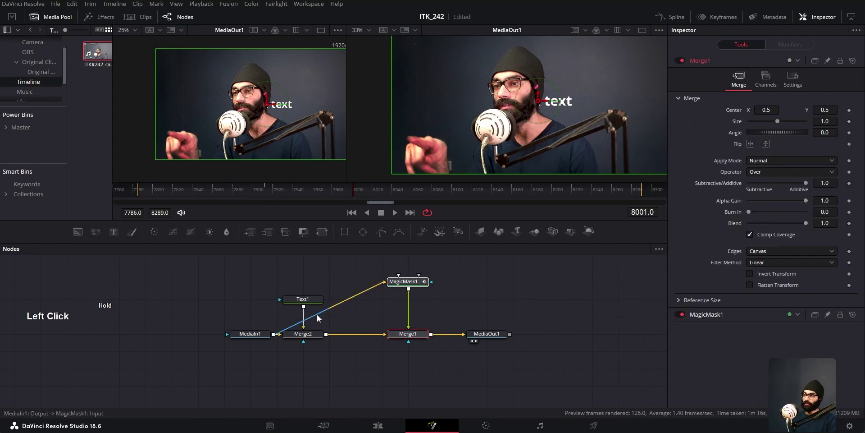
drag(303, 334, 329, 334)
drag(308, 299, 335, 299)
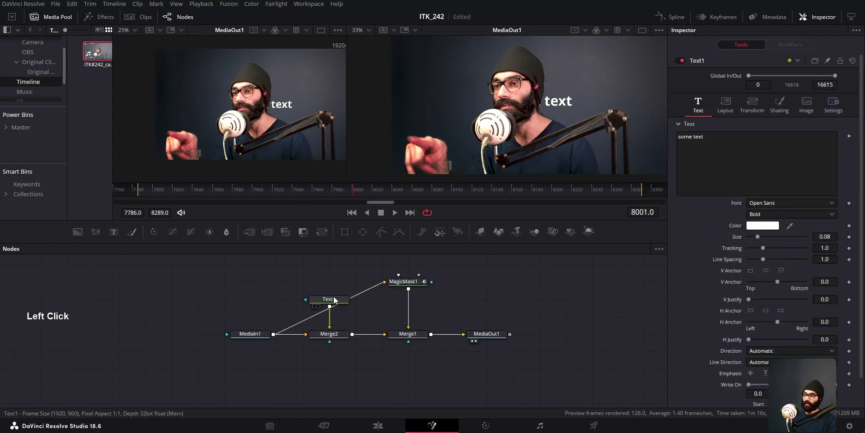
Slide 'some text' left behind the speaker's head and switch to one taller viewer
drag(542, 102, 479, 95)
scroll(487, 135, down, 2)
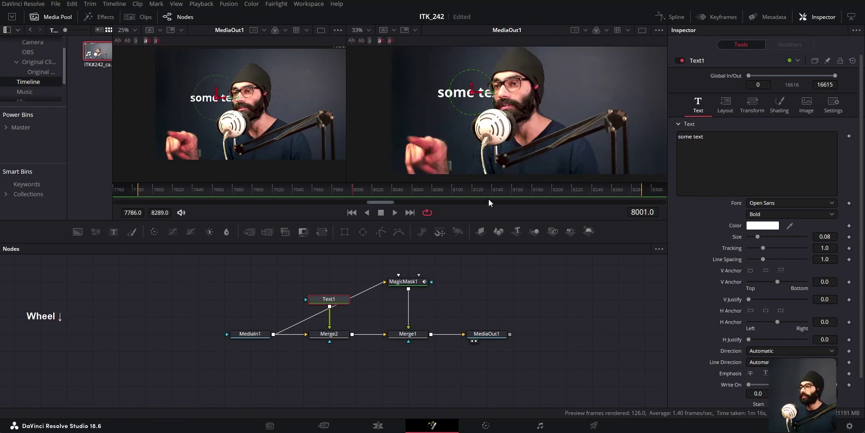
click(831, 21)
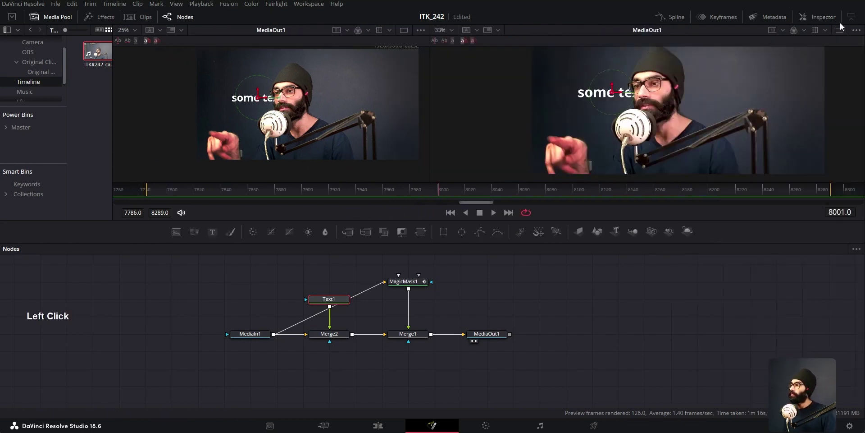
click(839, 30)
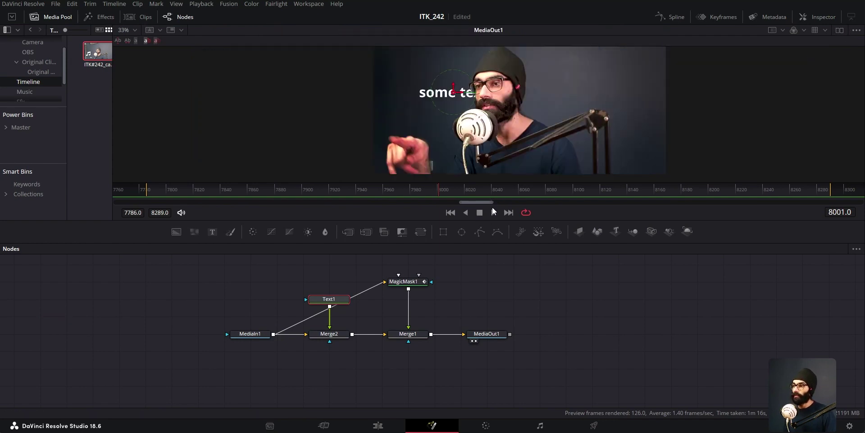
drag(487, 220, 488, 258)
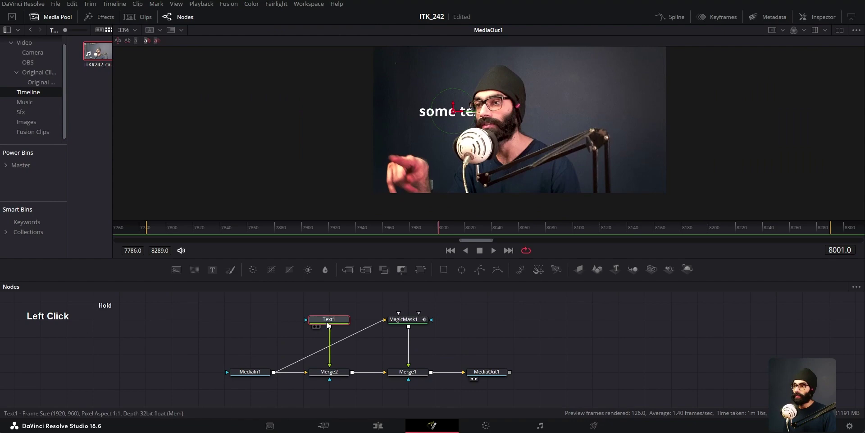
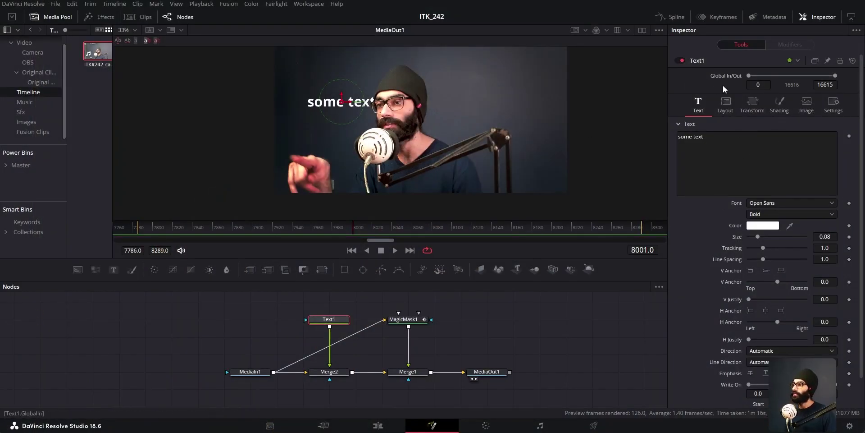
Move the 'some text' title up and enlarge it to Size 0.2205
drag(351, 102, 358, 87)
drag(759, 242, 774, 237)
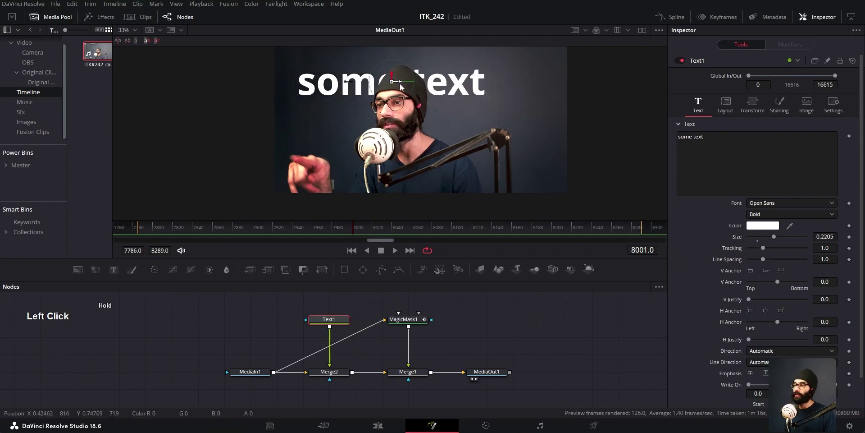
scroll(718, 303, down, 2)
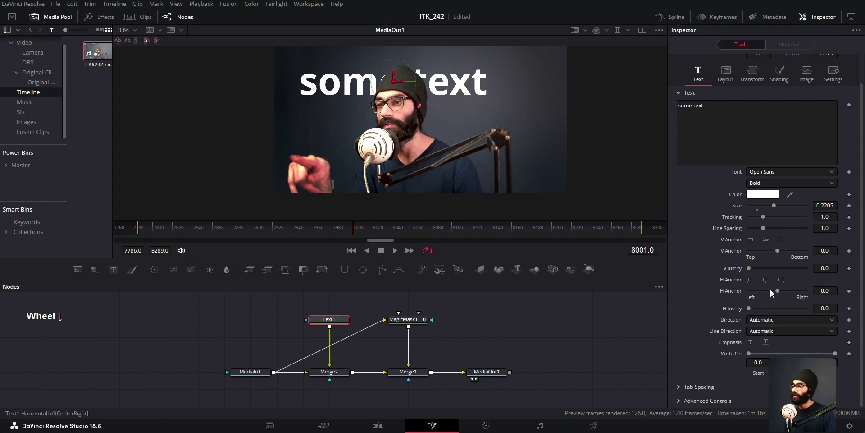
Set H Anchor to -1.0 and drag the title toward the upper left
drag(770, 291, 742, 289)
drag(390, 83, 303, 82)
scroll(708, 322, down, 1)
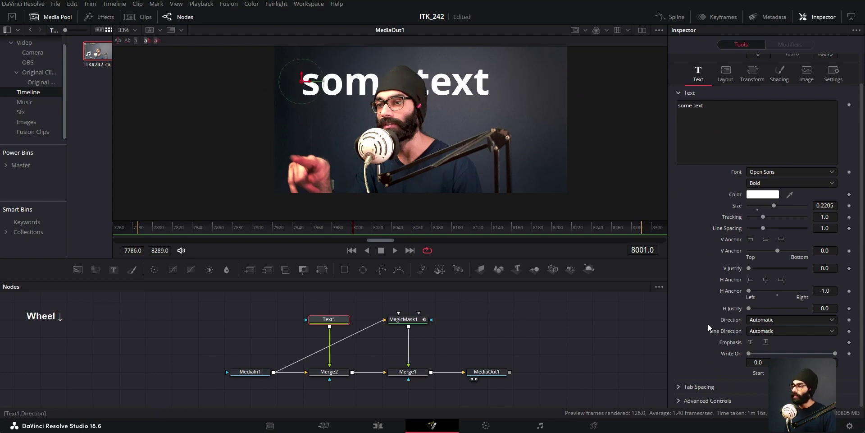
scroll(708, 324, up, 2)
right_click(709, 142)
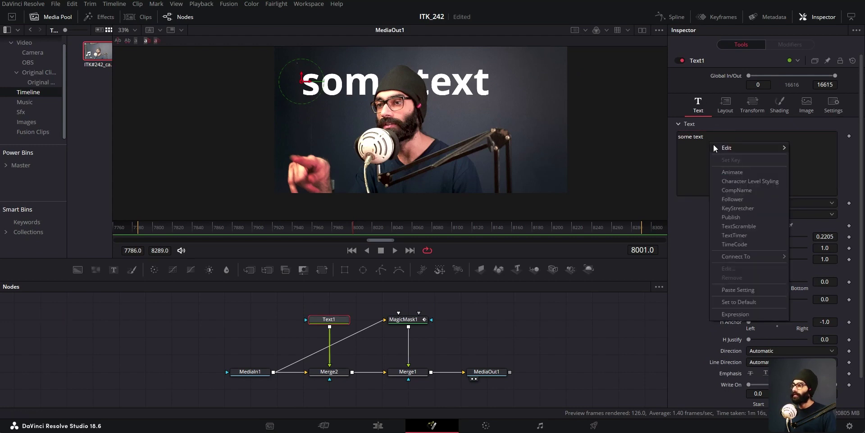
Add Character Level Styling to the text, set its keyframe, and select 'som' in the viewer
click(739, 181)
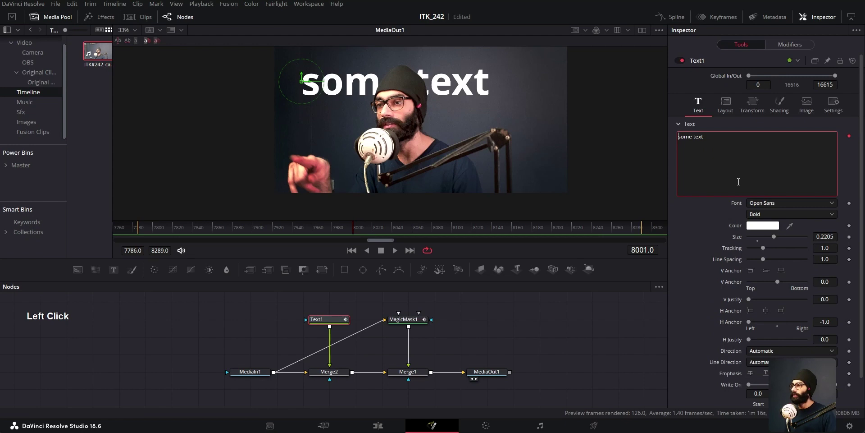
click(793, 47)
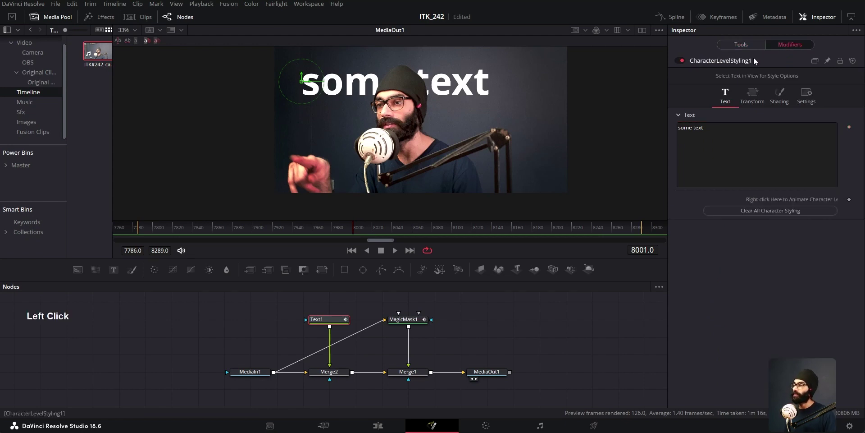
click(849, 201)
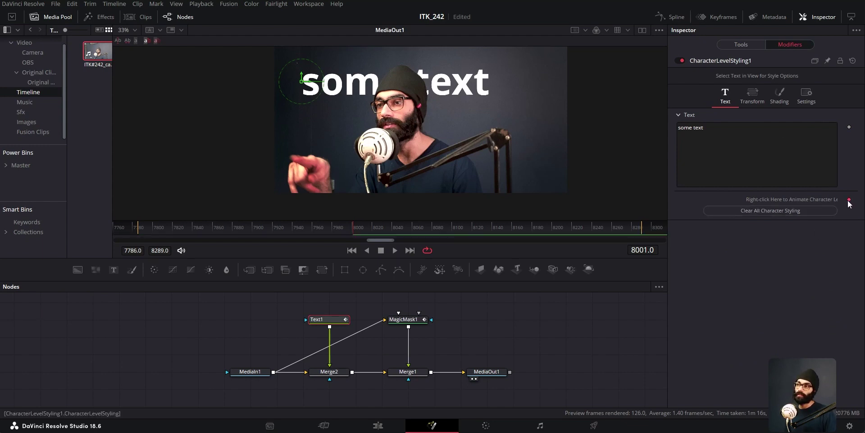
drag(285, 60, 394, 109)
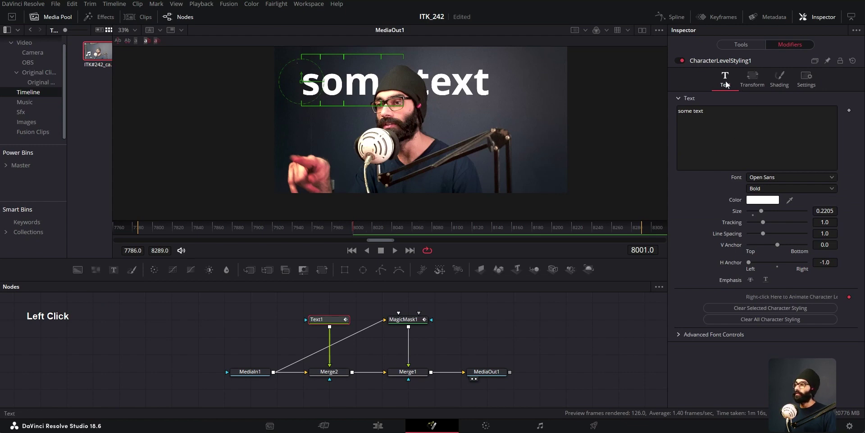
In Shading, try opacity changes on 'som', then lower the selected 'text' characters' opacity
click(780, 81)
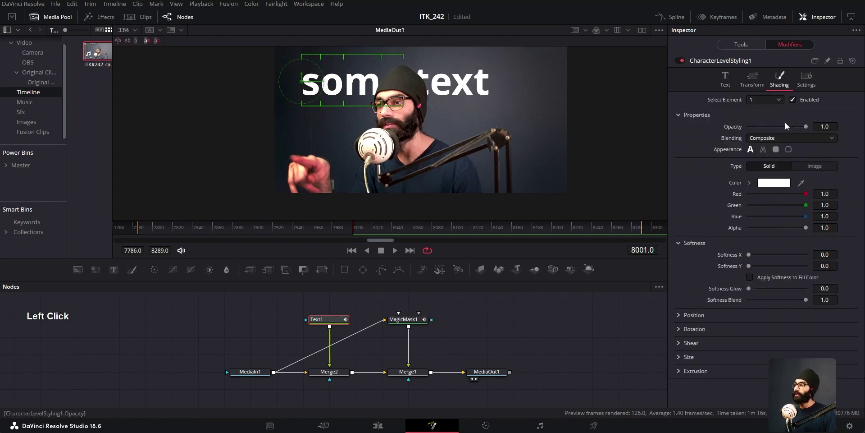
mouse_move(803, 125)
mouse_down()
mouse_move(731, 126)
mouse_move(807, 129)
mouse_up()
drag(345, 231, 393, 239)
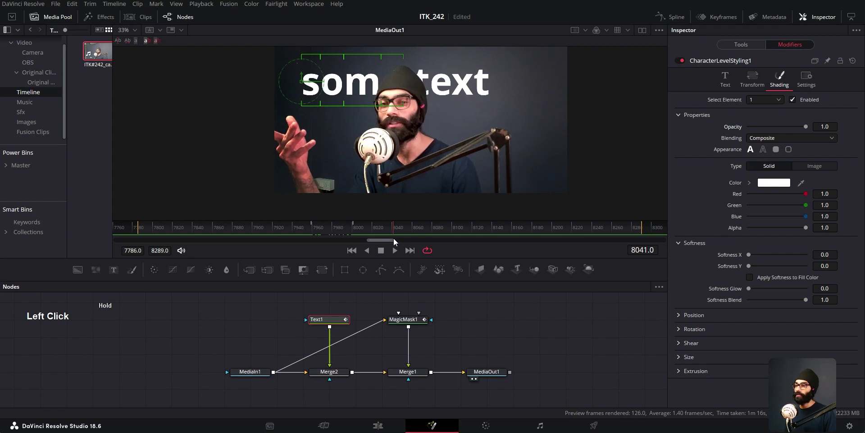
drag(515, 59, 409, 108)
drag(806, 126, 791, 126)
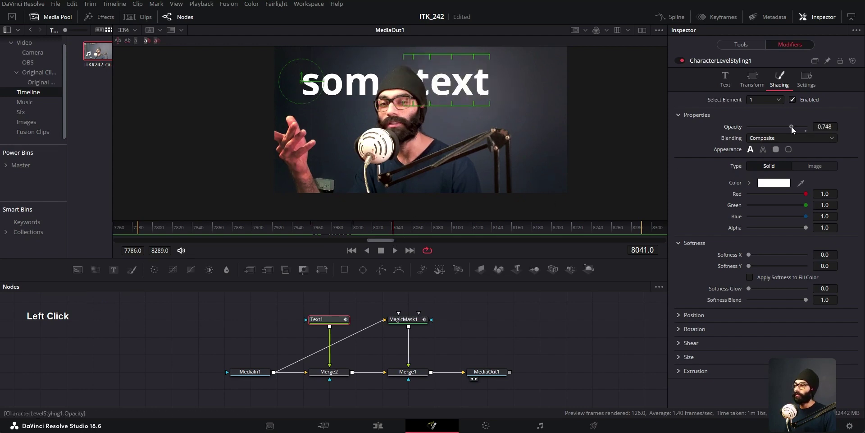
drag(401, 235, 353, 231)
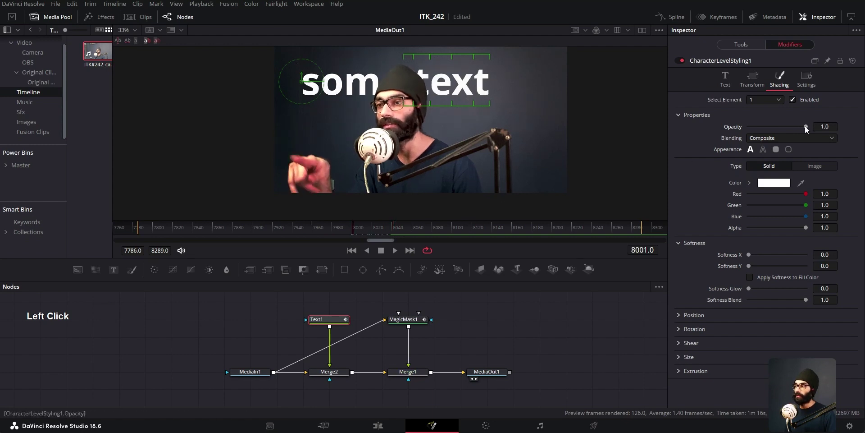
Keyframe character opacity to 0.0 at an earlier frame and preview the fade-in
drag(768, 127, 704, 137)
mouse_move(323, 229)
mouse_down()
mouse_move(304, 229)
mouse_move(312, 233)
mouse_up()
key(space)
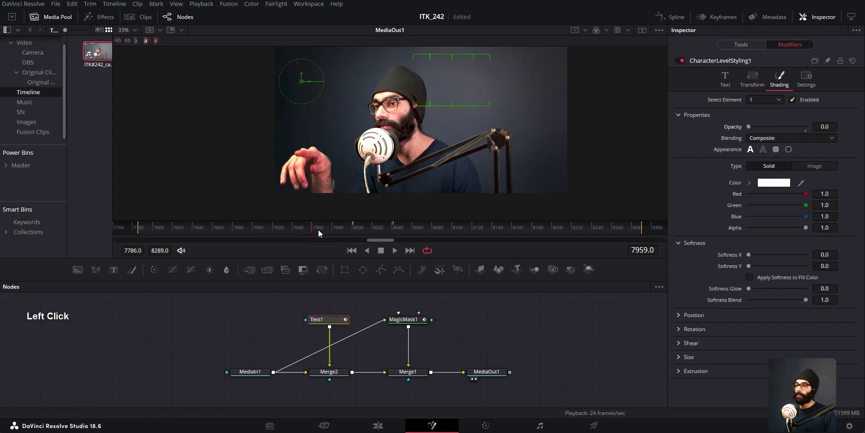
drag(318, 229, 413, 228)
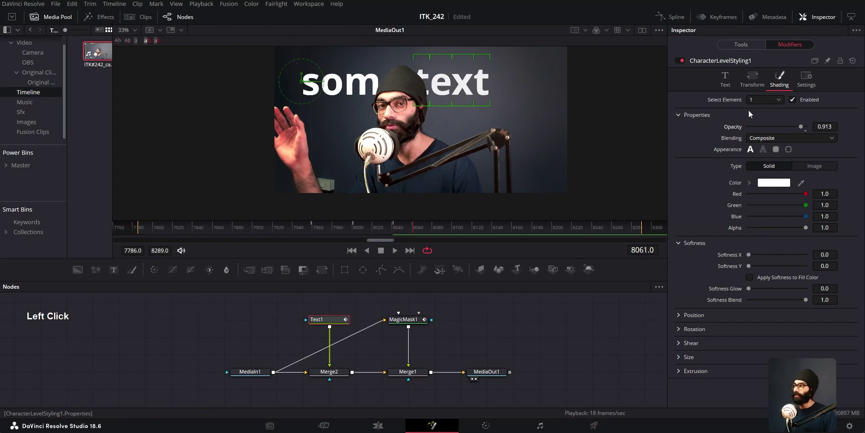
Keep the Transform tab set to per-character transforms
click(752, 84)
click(768, 110)
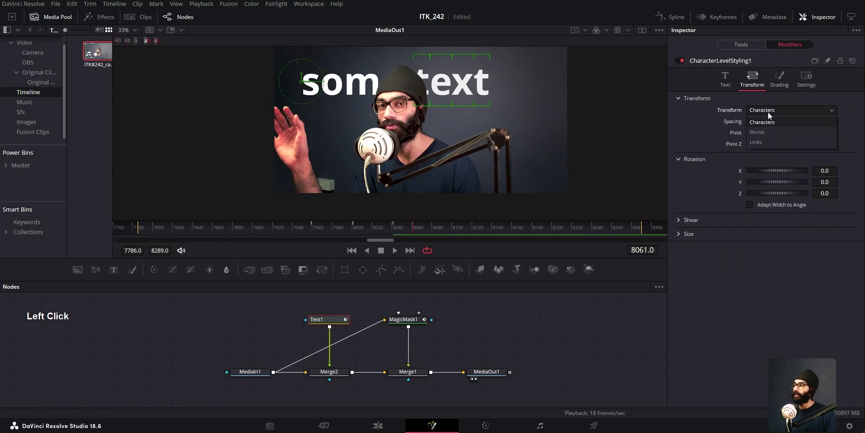
click(732, 161)
In the notes, collapse Magic Mask workflow and expand Auto Subtitles to show its link, then return to Resolve
key(alt+Tab)
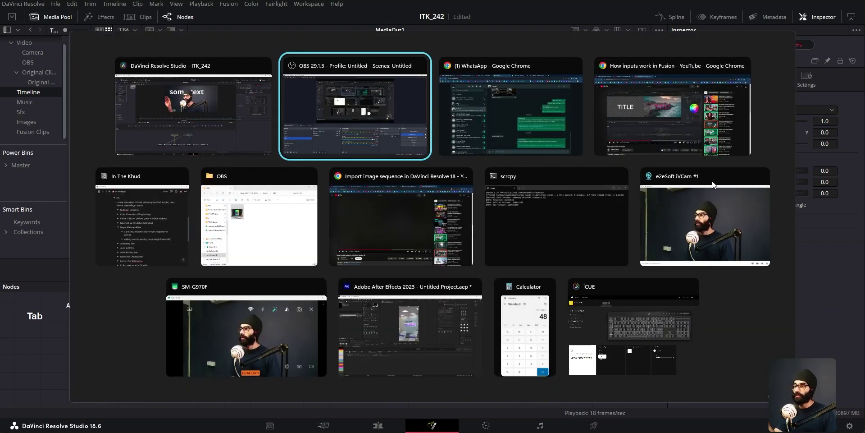
click(147, 224)
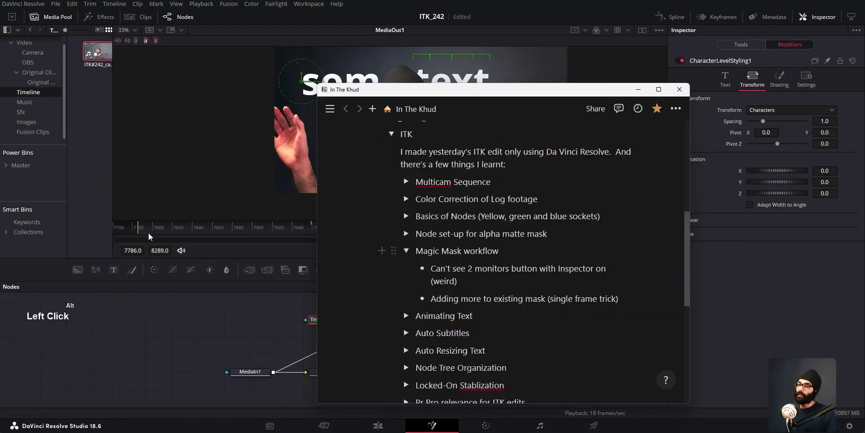
click(407, 253)
double_click(406, 269)
click(406, 285)
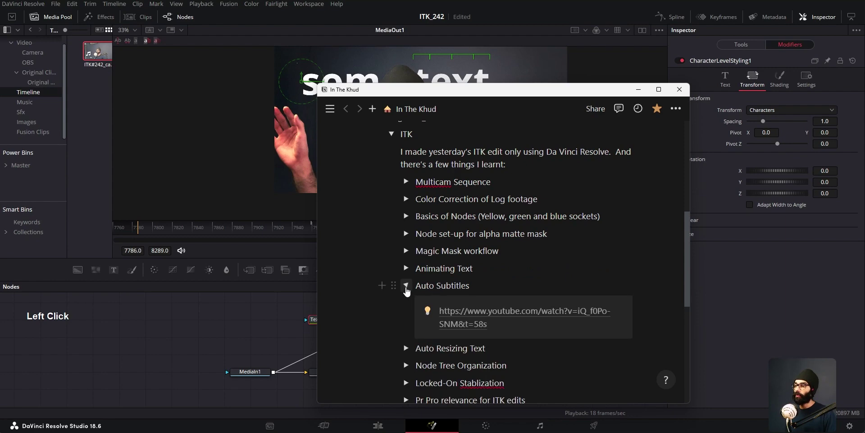
key(alt+Tab)
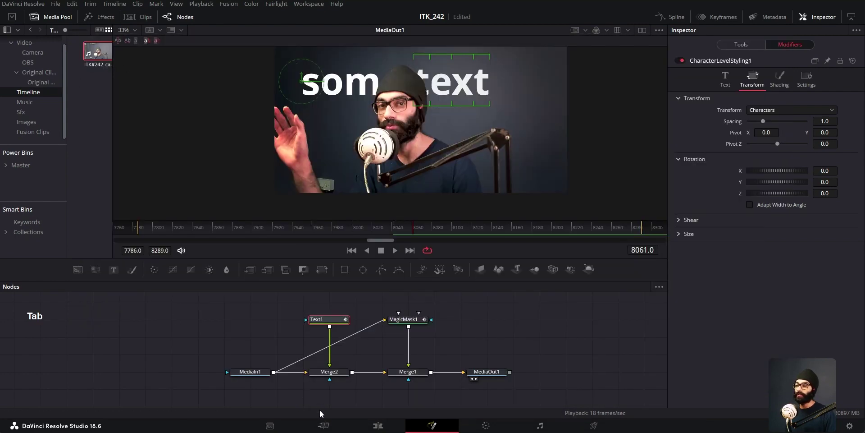
click(384, 430)
Open the Timeline menu toward Create Subtitles from Audio, after briefly toggling the Cut and Edit pages
click(114, 4)
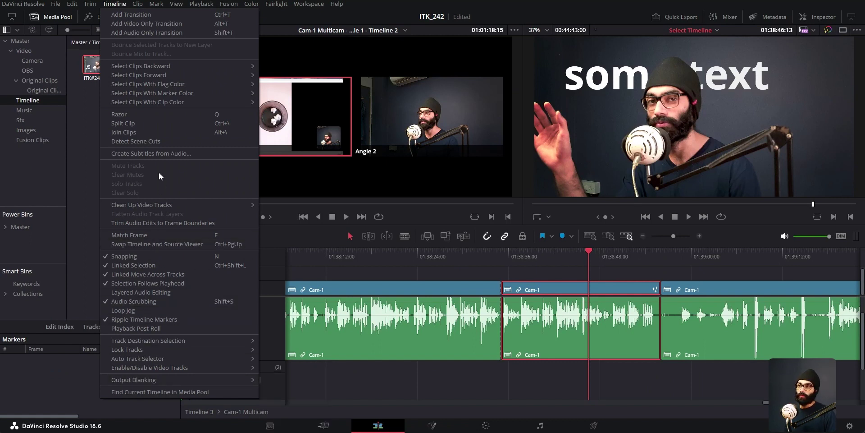
mouse_move(147, 359)
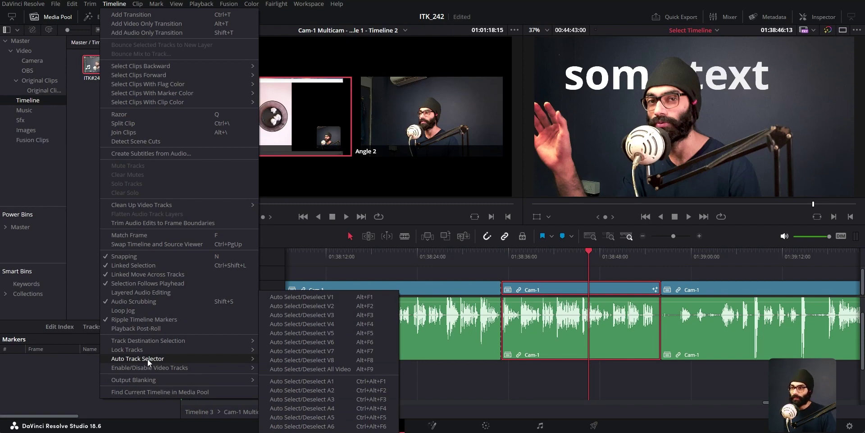
click(386, 430)
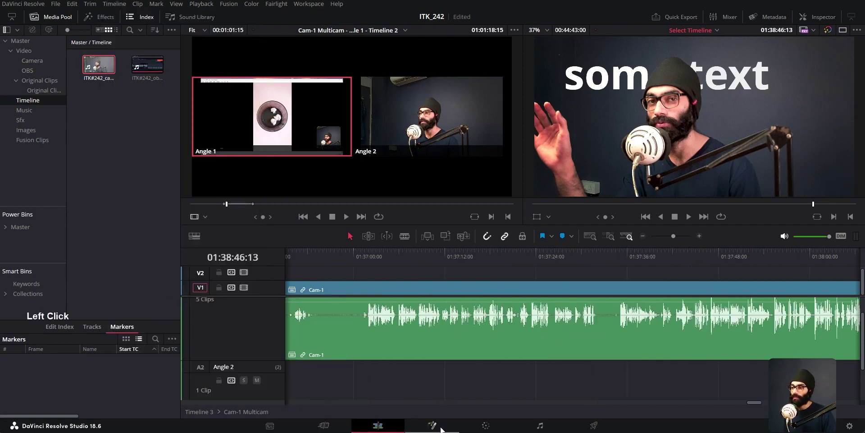
click(323, 425)
click(377, 425)
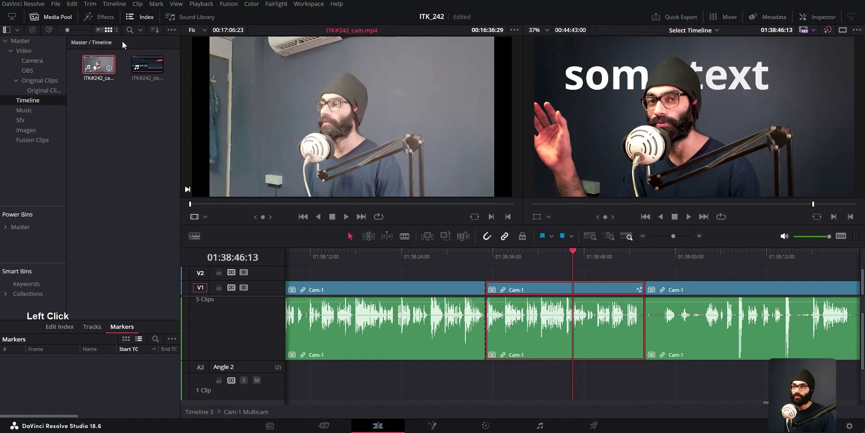
click(111, 4)
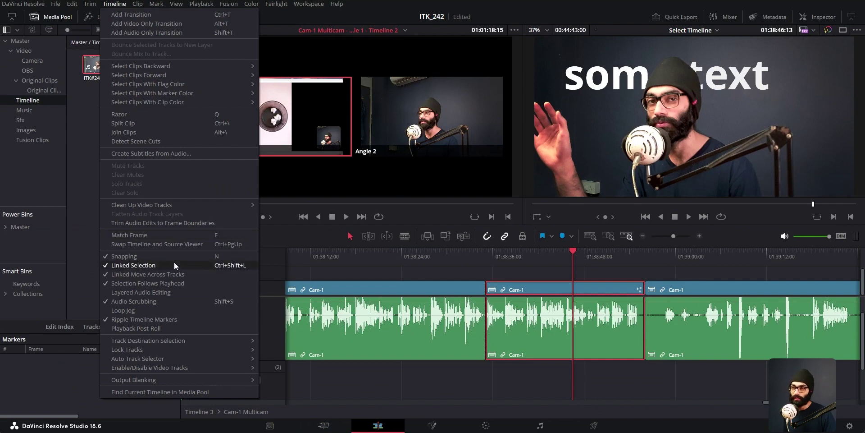
mouse_move(157, 358)
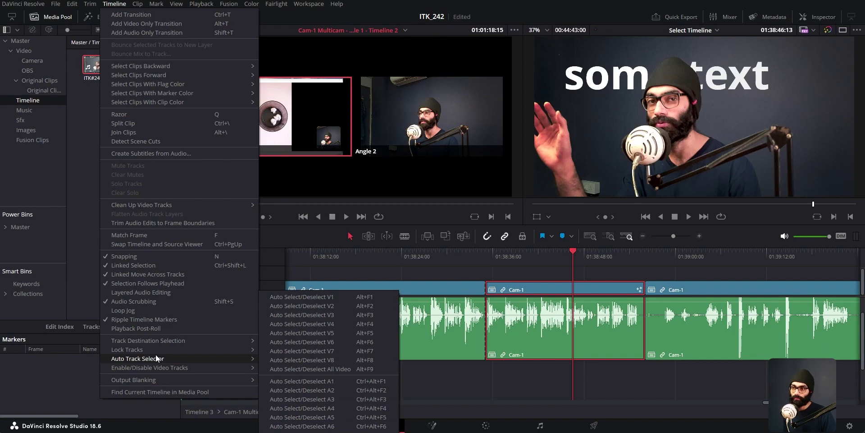
Start Create Subtitles from Audio, then stop the generation
click(168, 153)
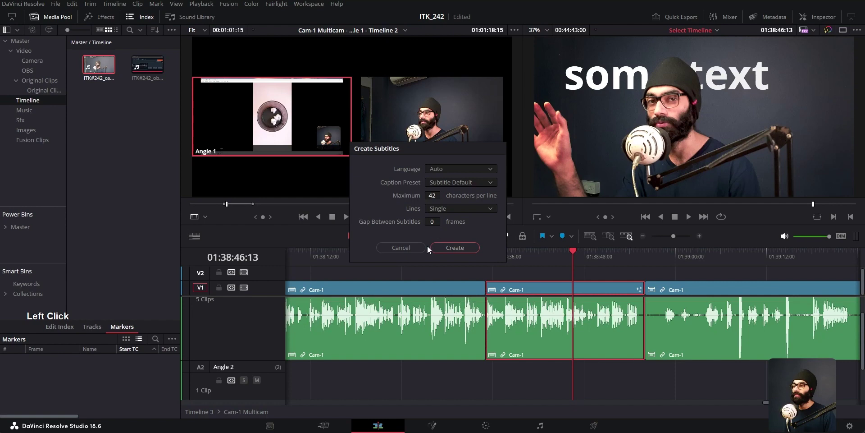
click(441, 247)
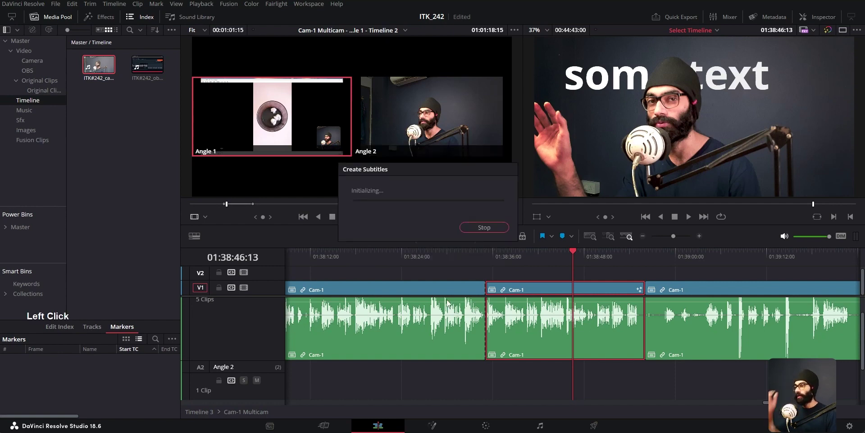
click(476, 227)
click(478, 228)
click(477, 228)
click(478, 228)
click(478, 227)
triple_click(479, 227)
double_click(479, 227)
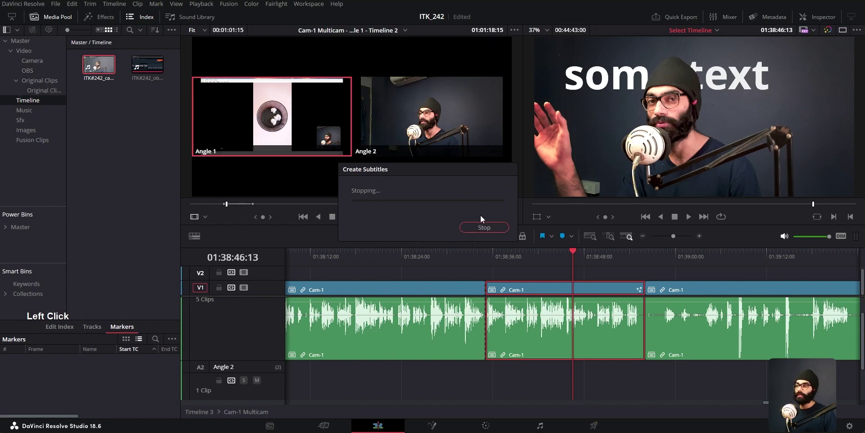
triple_click(488, 230)
click(487, 231)
triple_click(486, 230)
triple_click(487, 230)
click(488, 230)
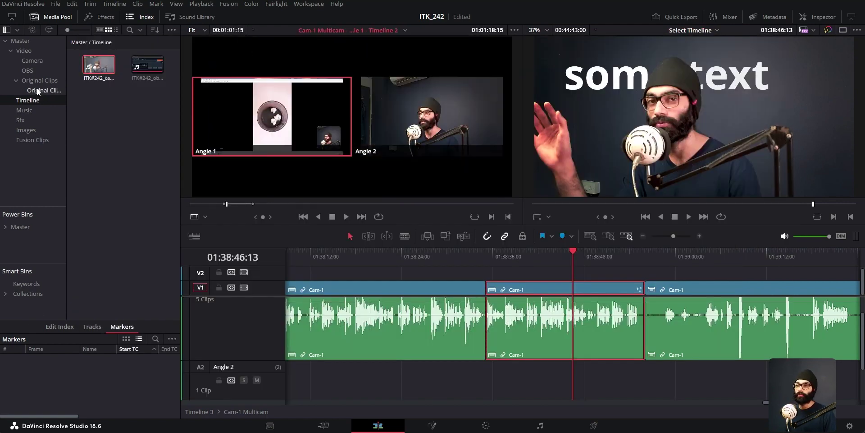
Open Timeline 2 from the Video bin and play it from the start to see its subtitles
click(24, 50)
click(95, 100)
double_click(95, 198)
click(285, 255)
key(space)
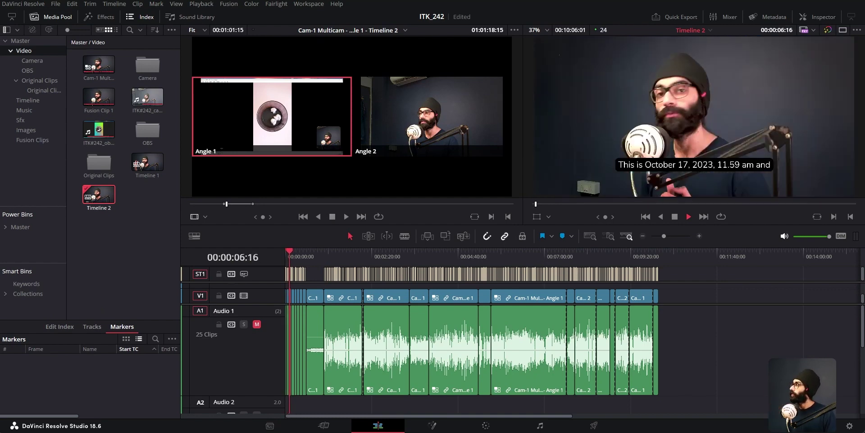
Skip ahead in Timeline 2's playback, then stop it
click(687, 181)
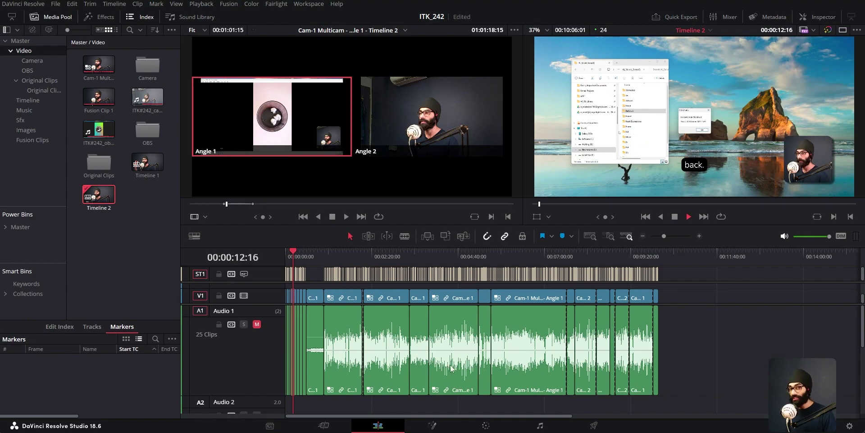
key(space)
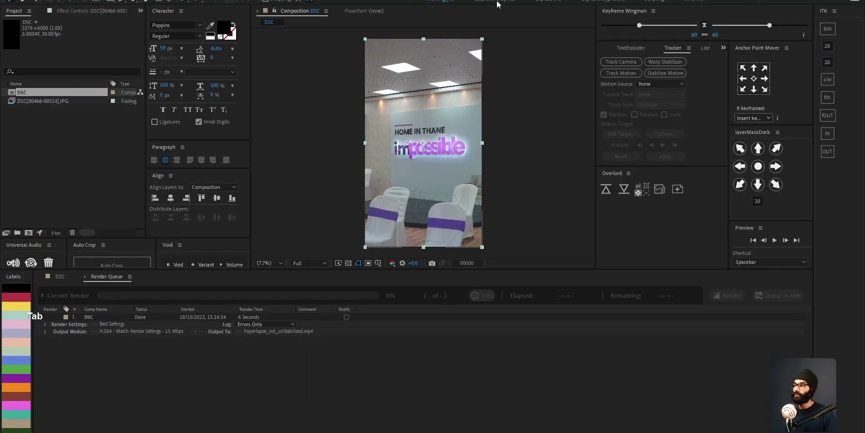
key(alt+Tab)
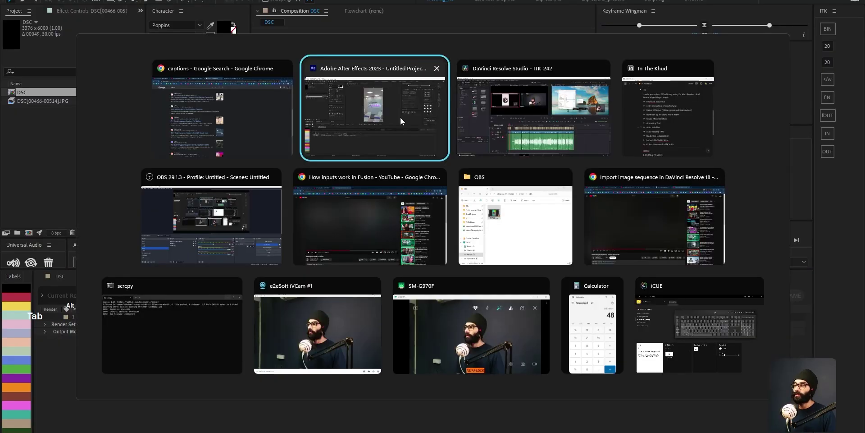
click(500, 115)
In the notes, expand Auto Resizing Text and open its YouTube tutorial link
key(alt+Tab)
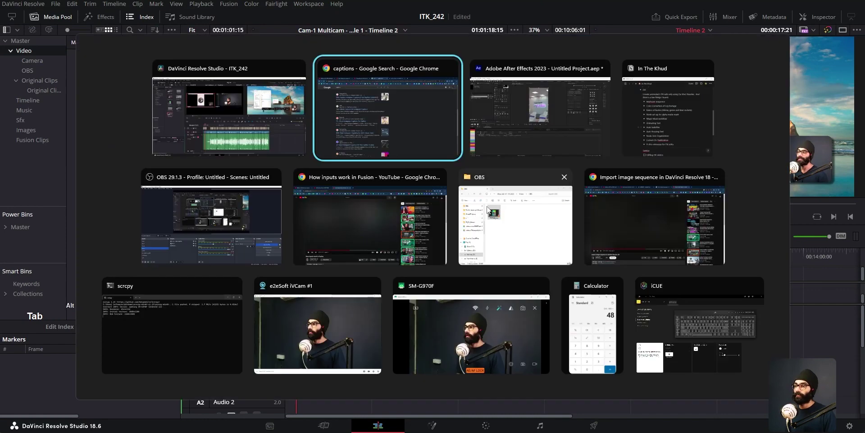
key(Tab)
key(Tab)
click(406, 303)
click(406, 303)
scroll(406, 303, down, 1)
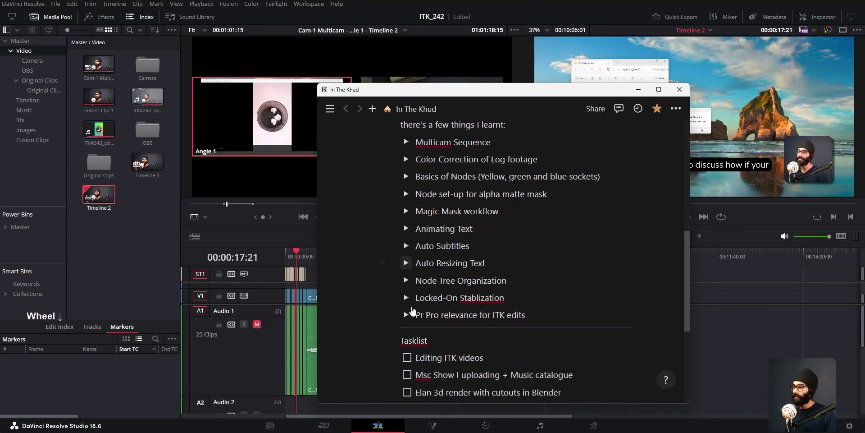
click(406, 257)
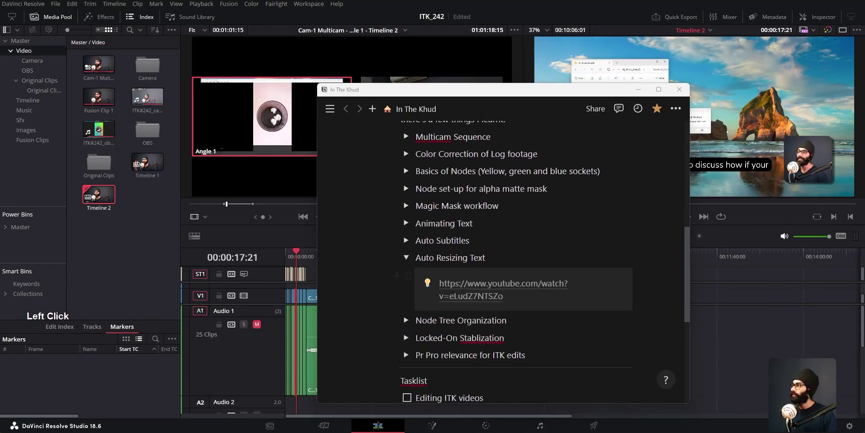
click(503, 283)
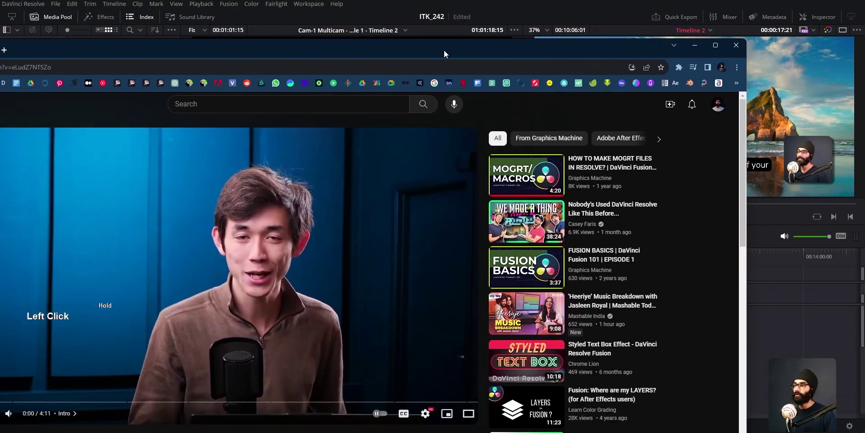
Maximize Chrome and skip through the tutorial's chapters to Text Box at 2:21
key(super)
double_click(444, 50)
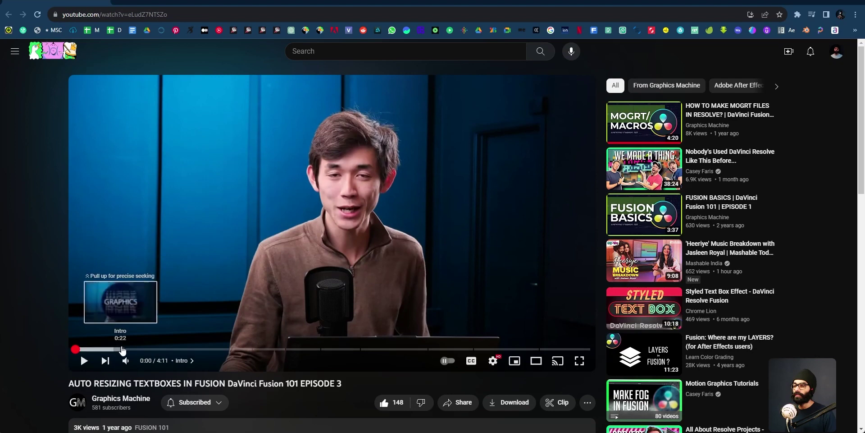
click(153, 349)
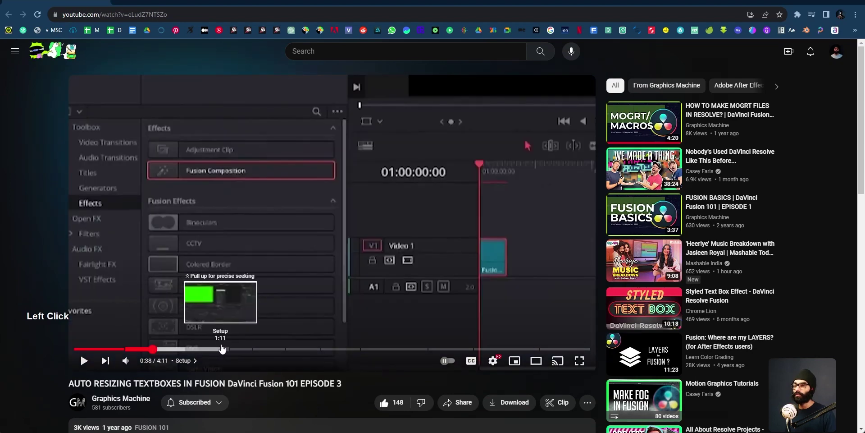
click(223, 349)
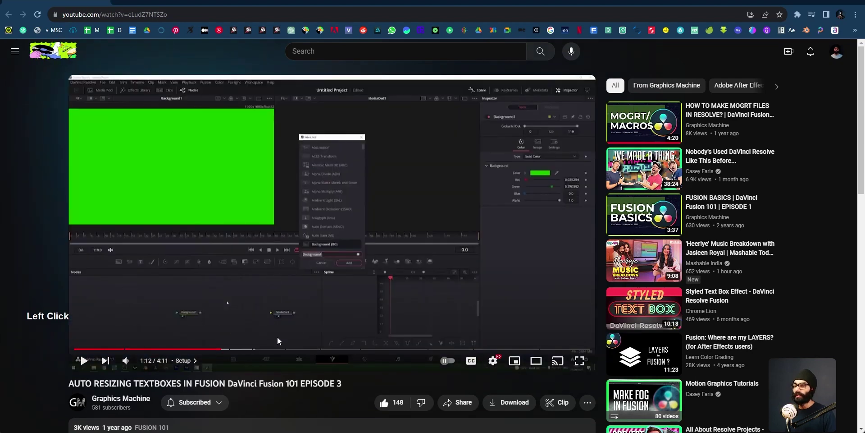
click(275, 349)
click(332, 349)
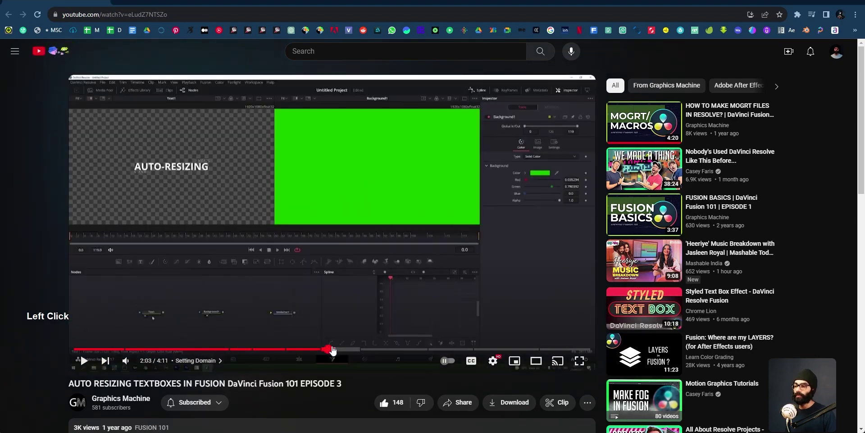
click(365, 349)
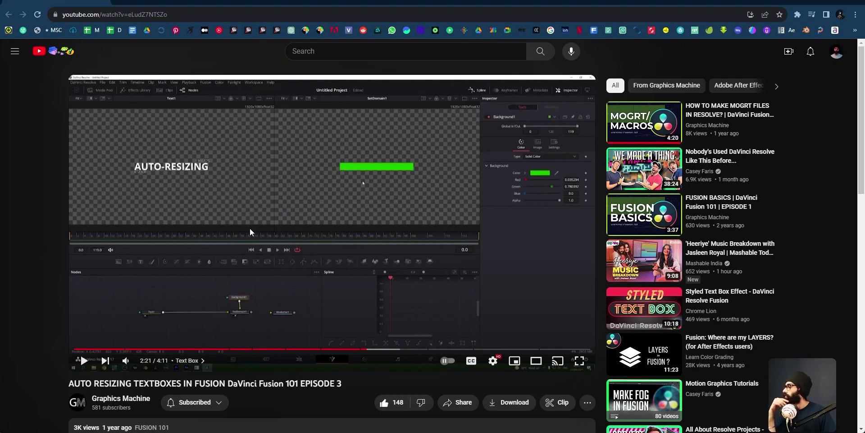
Expand Node Tree Organization in the notes, then bring DaVinci Resolve back to the front
key(alt+Tab)
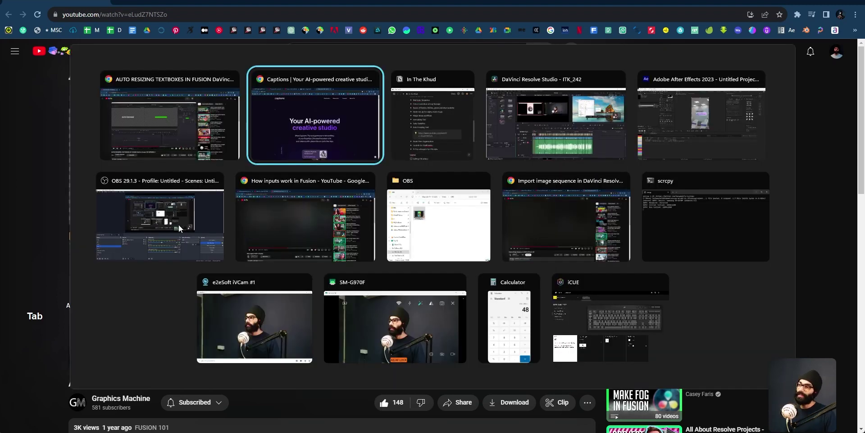
click(428, 156)
click(406, 320)
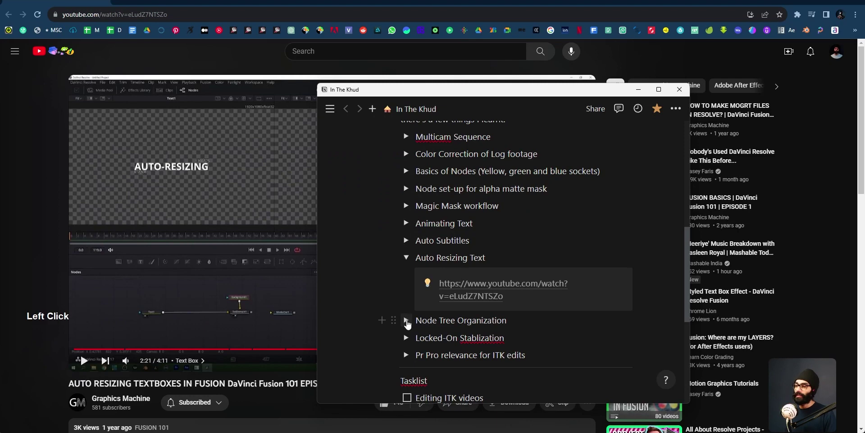
scroll(468, 280, down, 2)
key(alt+Tab)
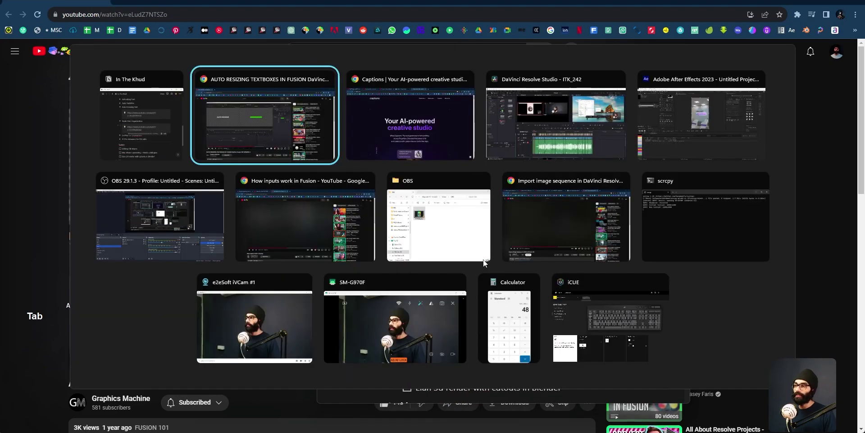
click(577, 125)
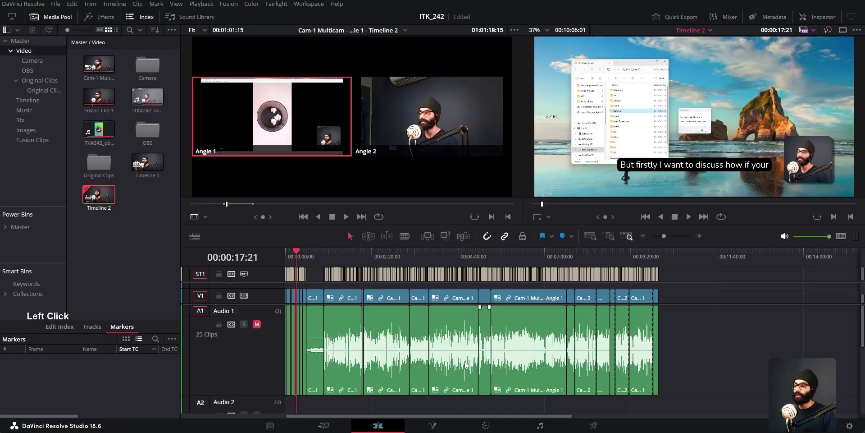
click(431, 425)
right_click(401, 333)
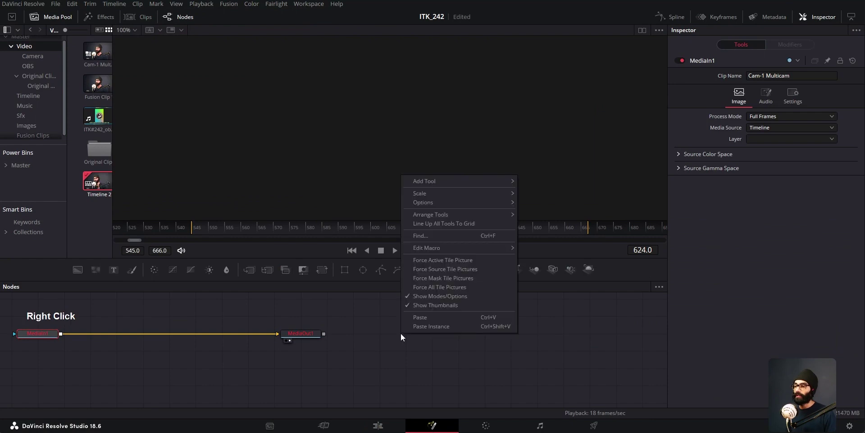
click(431, 217)
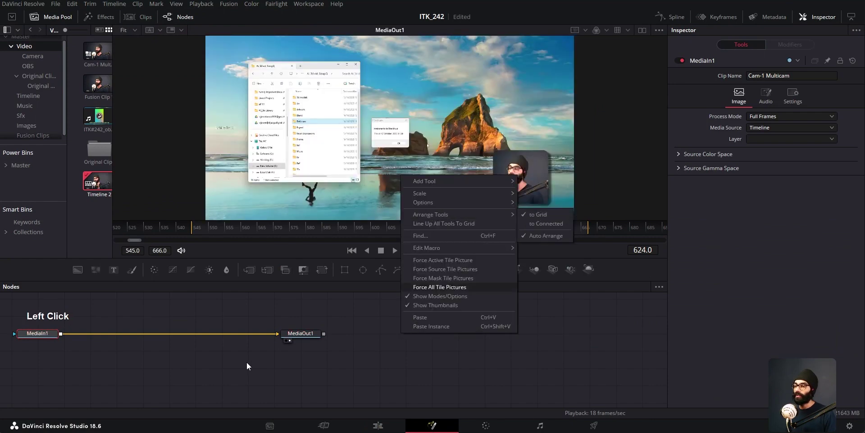
click(292, 336)
right_click(404, 338)
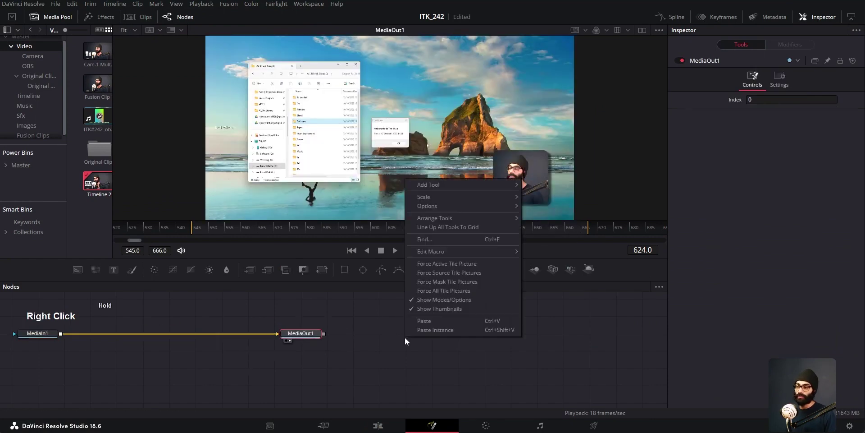
click(447, 218)
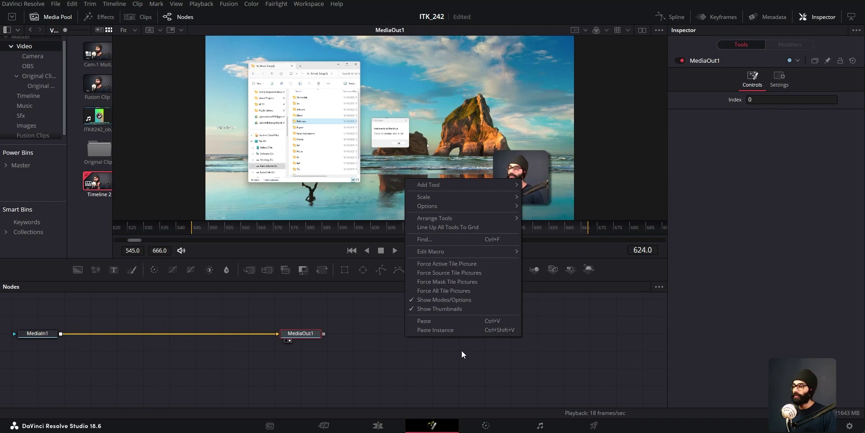
click(451, 206)
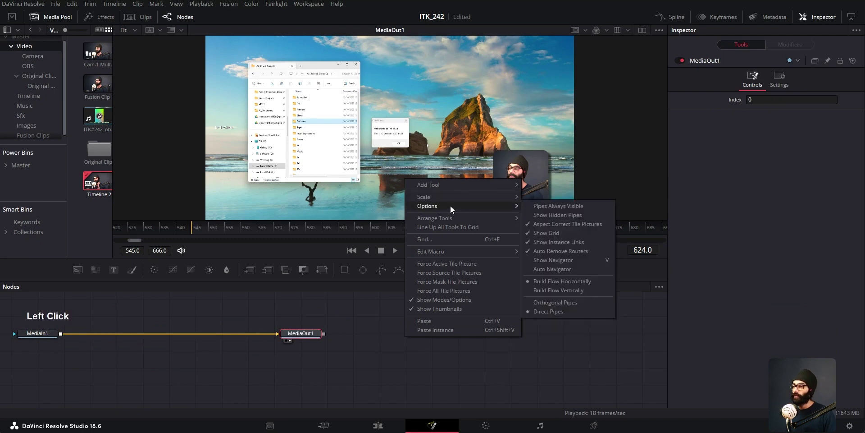
mouse_move(447, 184)
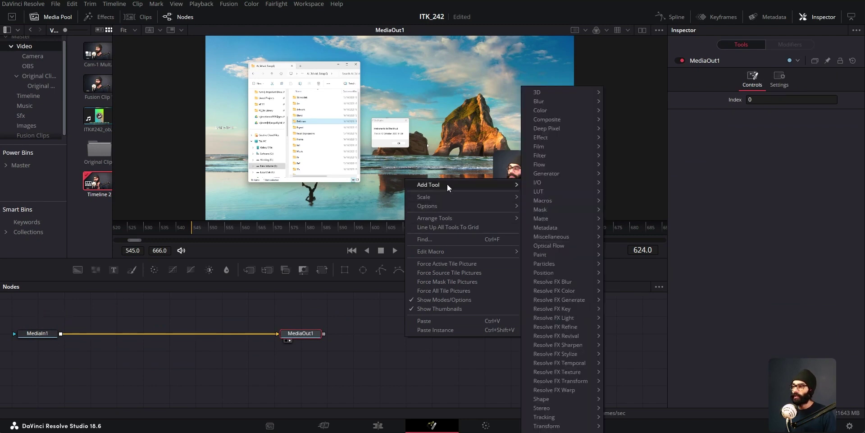
mouse_move(447, 207)
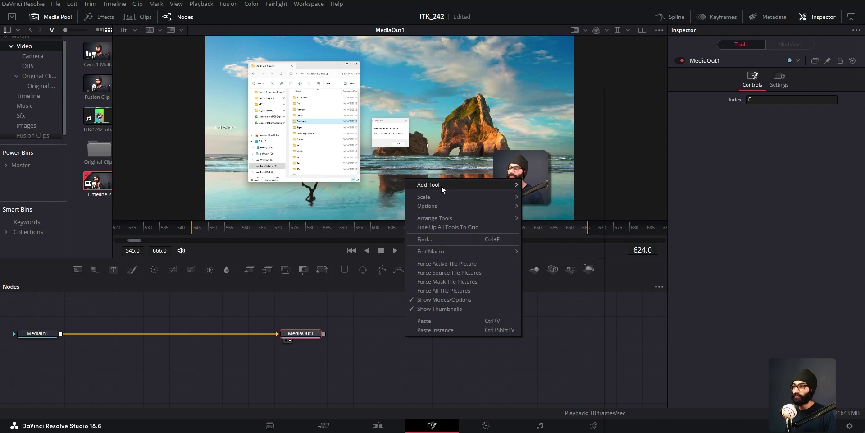
click(451, 205)
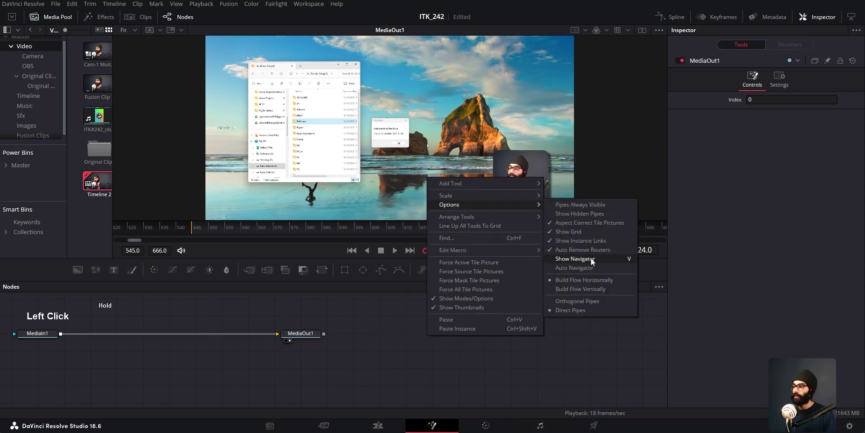
click(593, 258)
middle_click(562, 333)
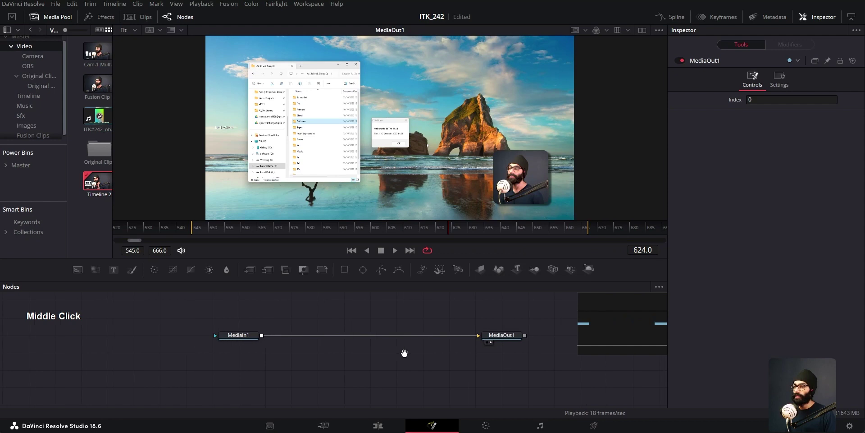
scroll(510, 341, up, 2)
right_click(473, 325)
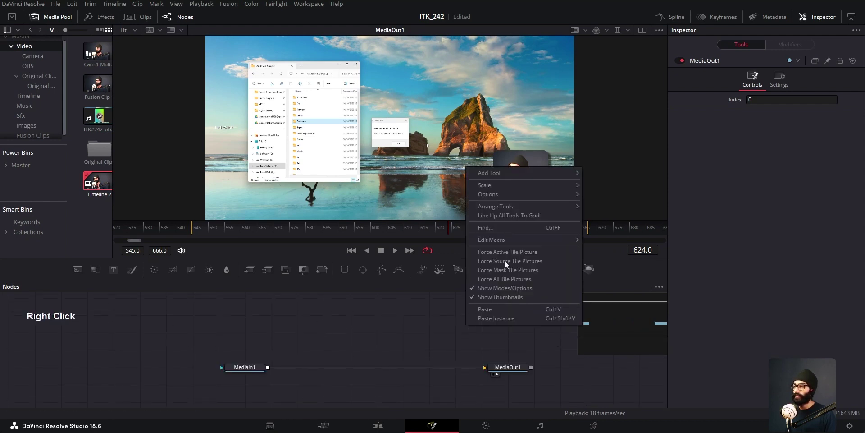
click(506, 196)
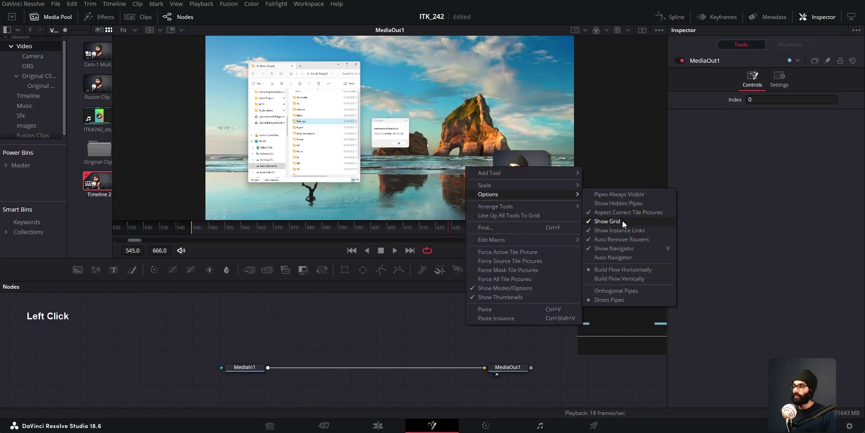
click(623, 248)
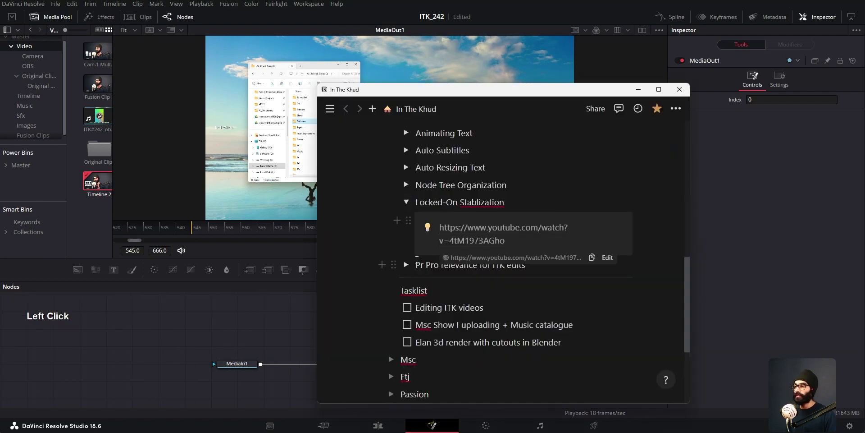
click(406, 265)
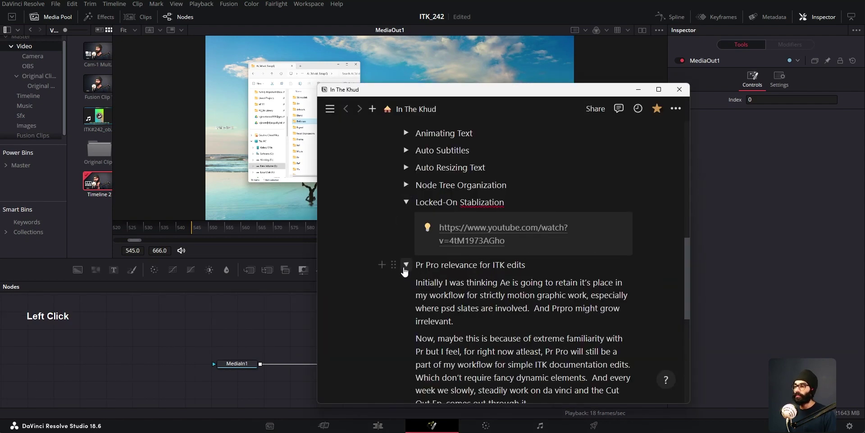
click(480, 230)
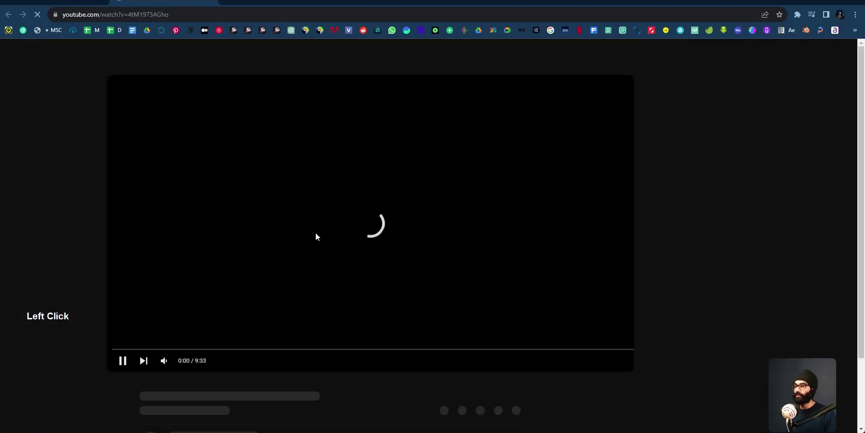
key(alt+Tab)
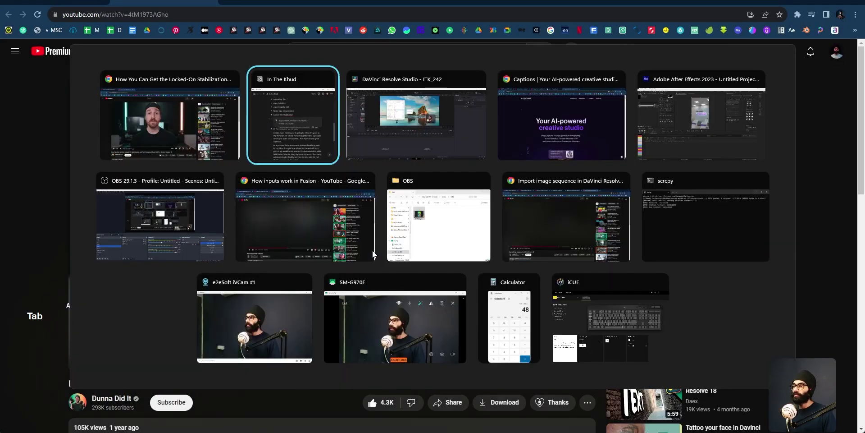
alt+click(397, 148)
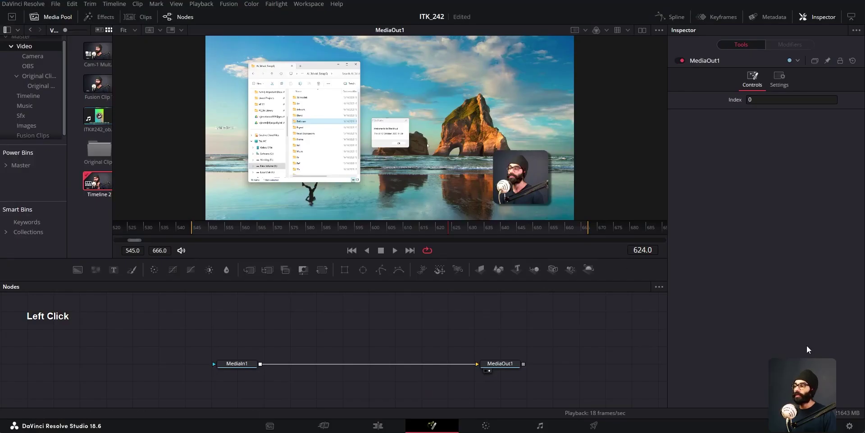
Open the vihang_hyperlapse project from the Django library in Project Manager
click(829, 426)
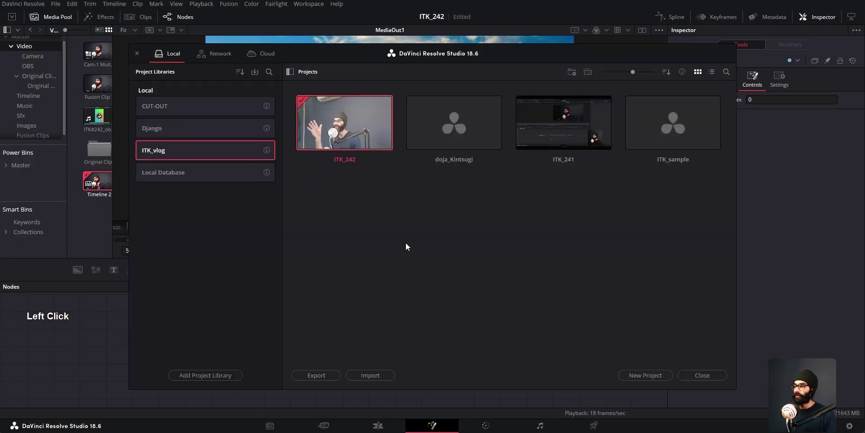
double_click(171, 132)
double_click(472, 136)
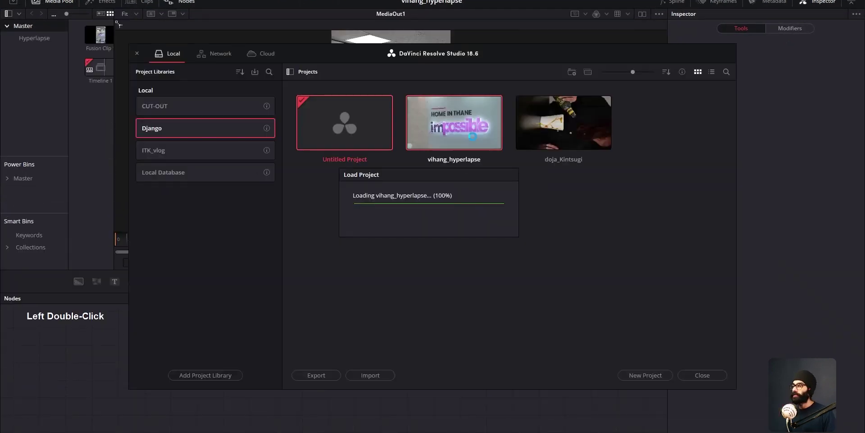
On the Edit page, enlarge a single viewer and play the hyperlapse from the start to about 00:00:03:25
key(shift+4)
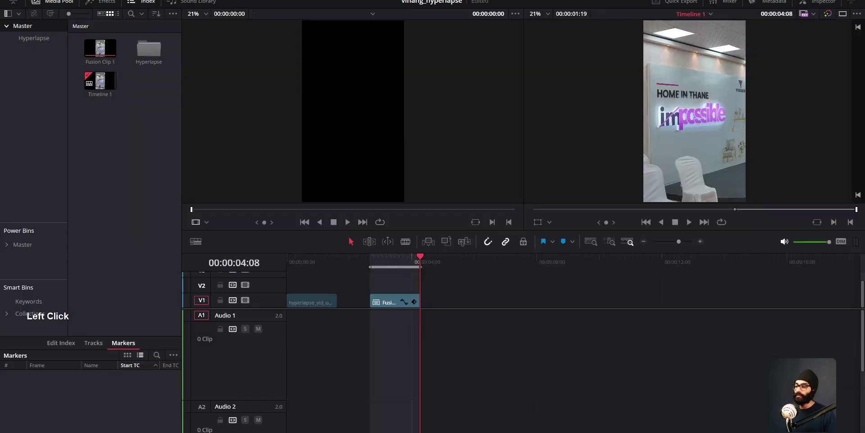
drag(365, 263, 286, 264)
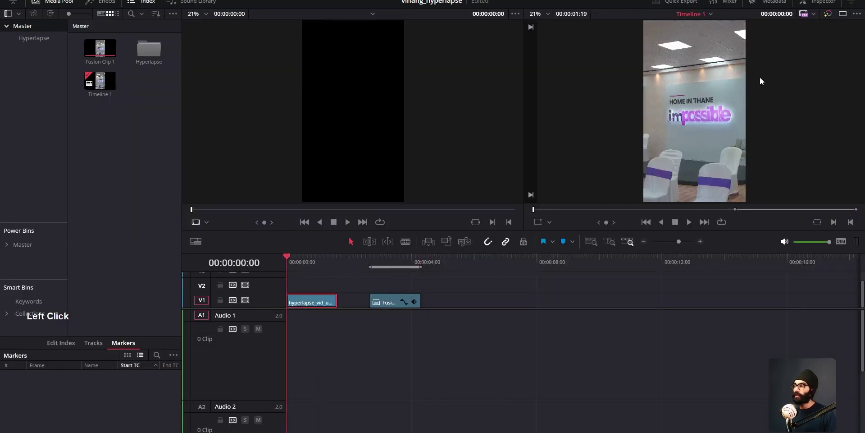
click(842, 14)
drag(469, 203, 469, 310)
key(space)
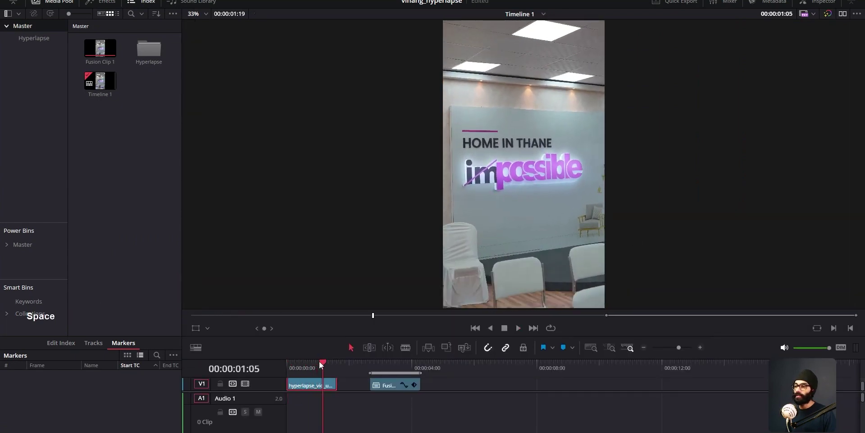
drag(322, 359, 280, 369)
key(space)
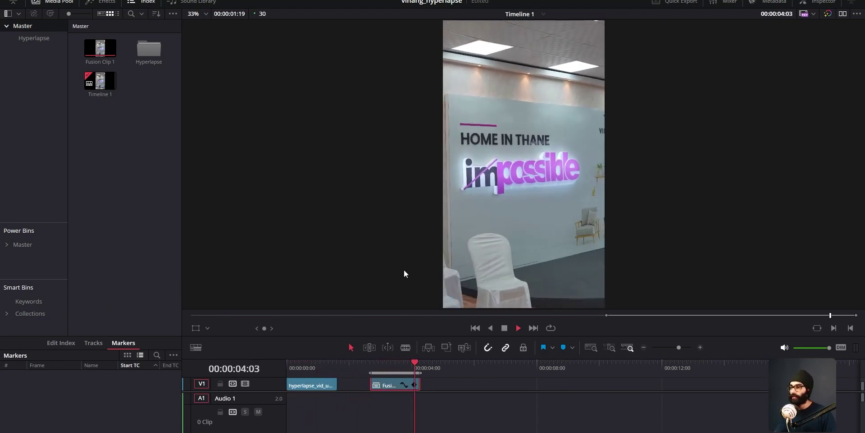
key(space)
click(396, 366)
mouse_move(396, 365)
mouse_down()
mouse_move(372, 369)
mouse_move(406, 372)
mouse_up()
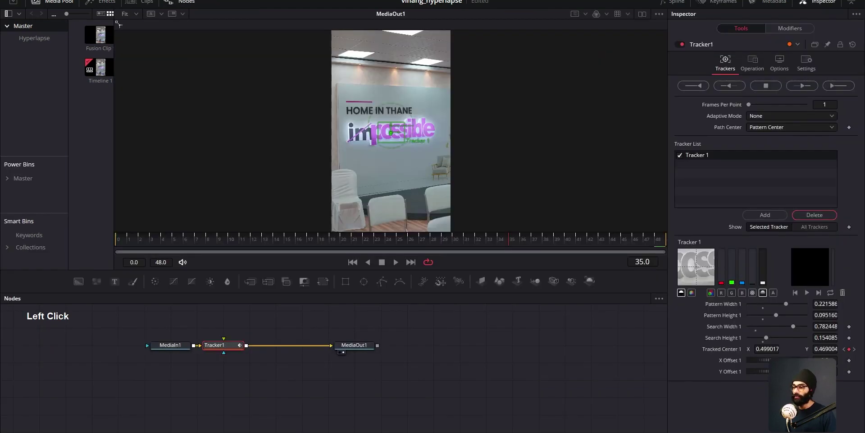
Reposition Tracker1 in the node graph and scrub through frames to check the track
middle_click(329, 386)
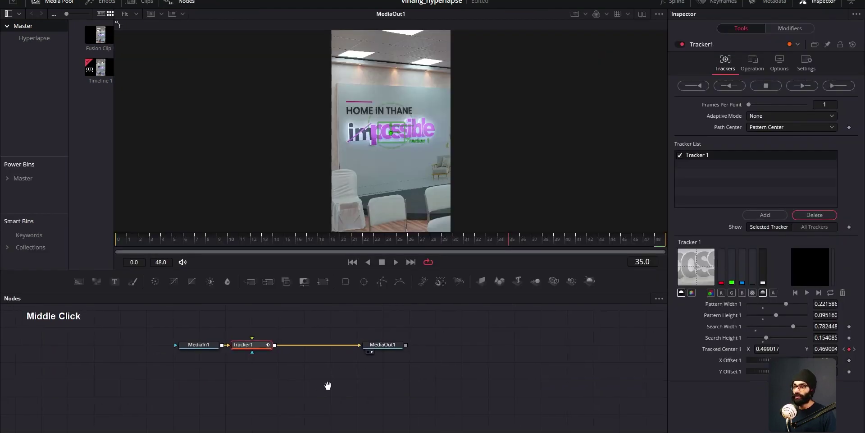
drag(295, 356, 321, 352)
scroll(397, 151, up, 3)
scroll(400, 171, down, 2)
ctrl+scroll(398, 175, up, 3)
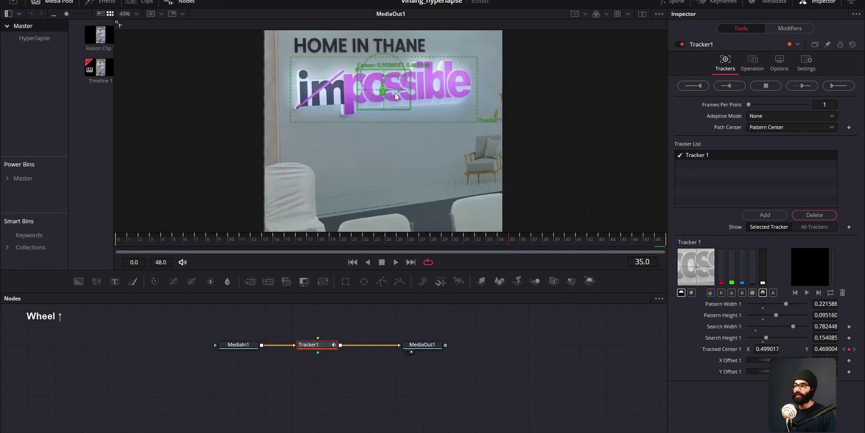
middle_click(394, 93)
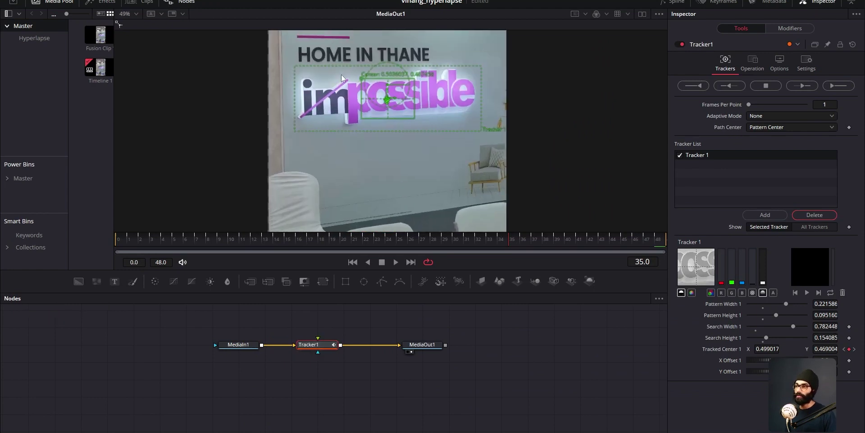
mouse_move(334, 246)
mouse_down()
mouse_move(146, 247)
mouse_move(348, 246)
mouse_up()
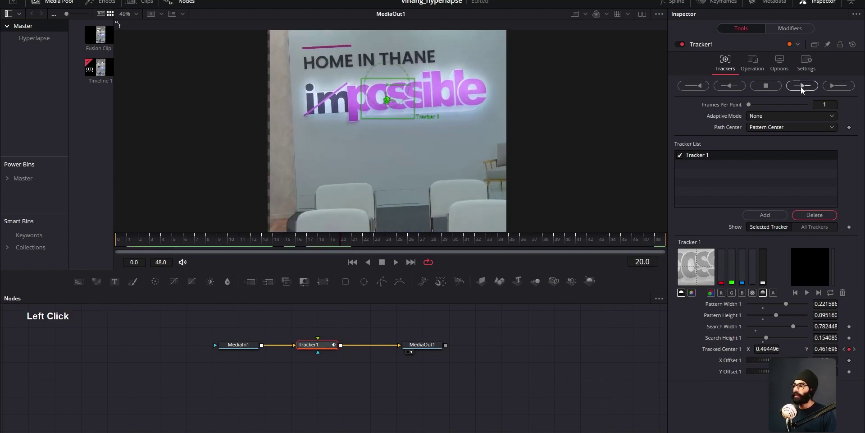
scroll(408, 124, down, 1)
scroll(408, 123, up, 1)
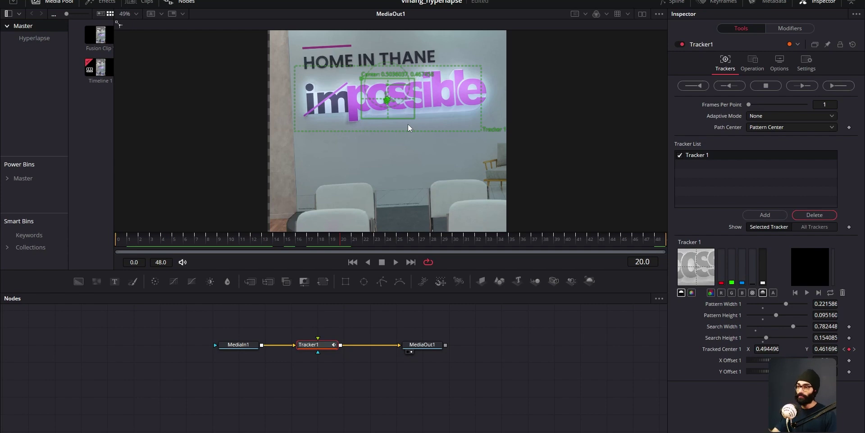
drag(404, 242, 297, 197)
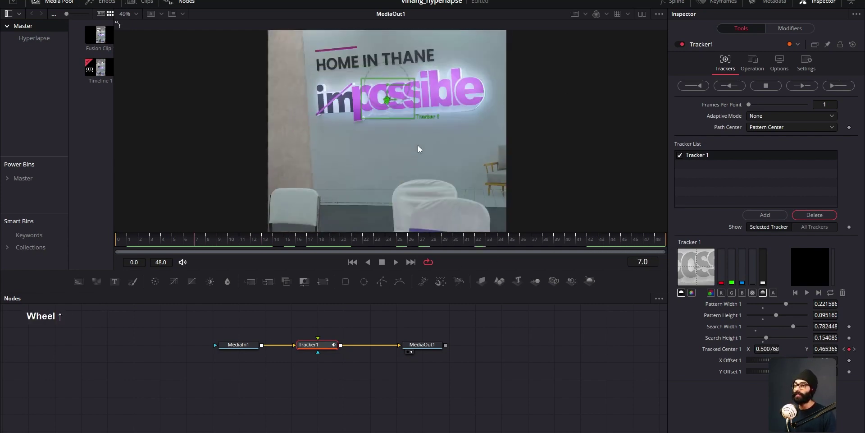
scroll(418, 146, down, 3)
Set Tracker1's Operation to Match Move and scrub between frames 27 and 10 to check stabilization
click(750, 63)
click(771, 82)
click(769, 105)
drag(216, 239, 419, 240)
drag(586, 241, 450, 245)
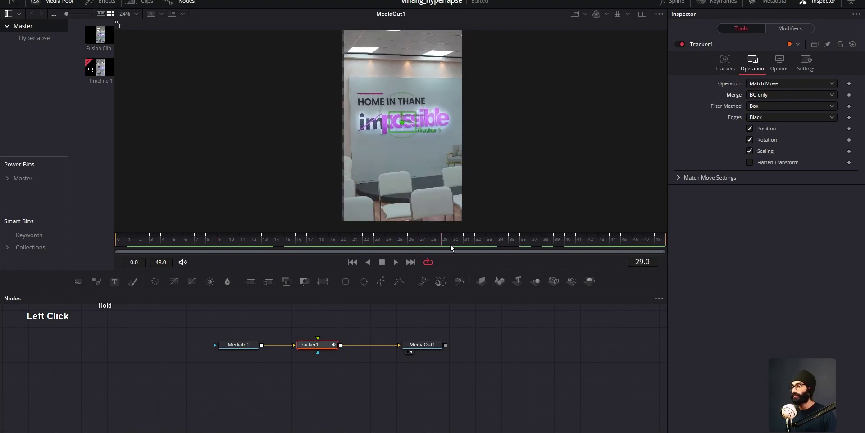
Switch to the In The Khud notes and review the Locked-On Stablization entry's YouTube link
key(alt+Tab)
key(Tab)
scroll(489, 308, down, 3)
scroll(489, 308, up, 2)
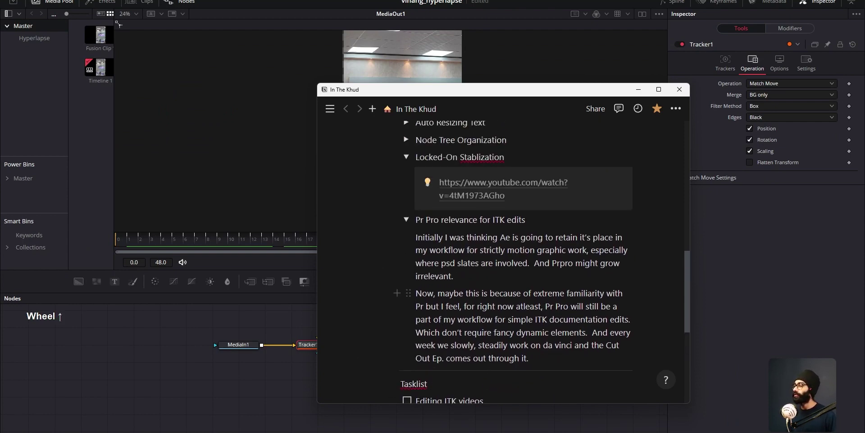